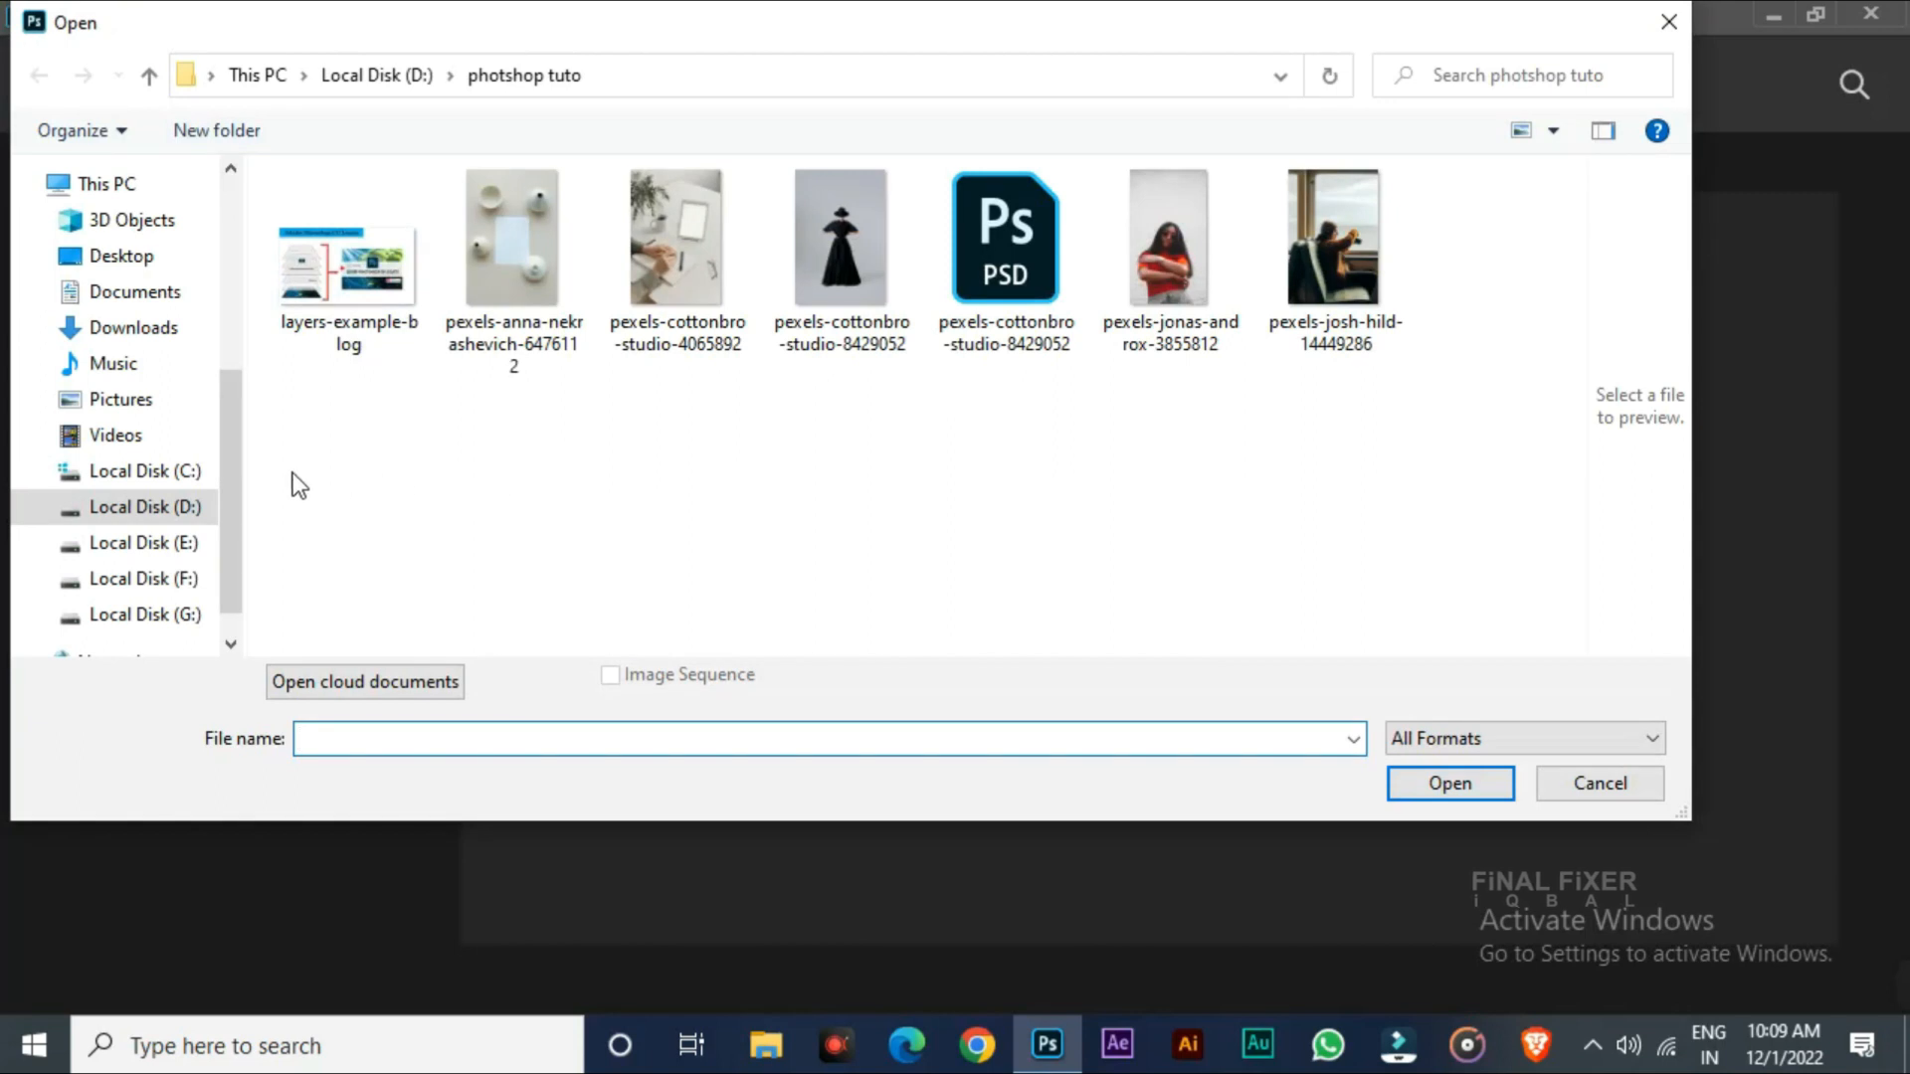
Open the image layers-example-blog from the photshop tuto folder
scroll(243, 494, "down", 1)
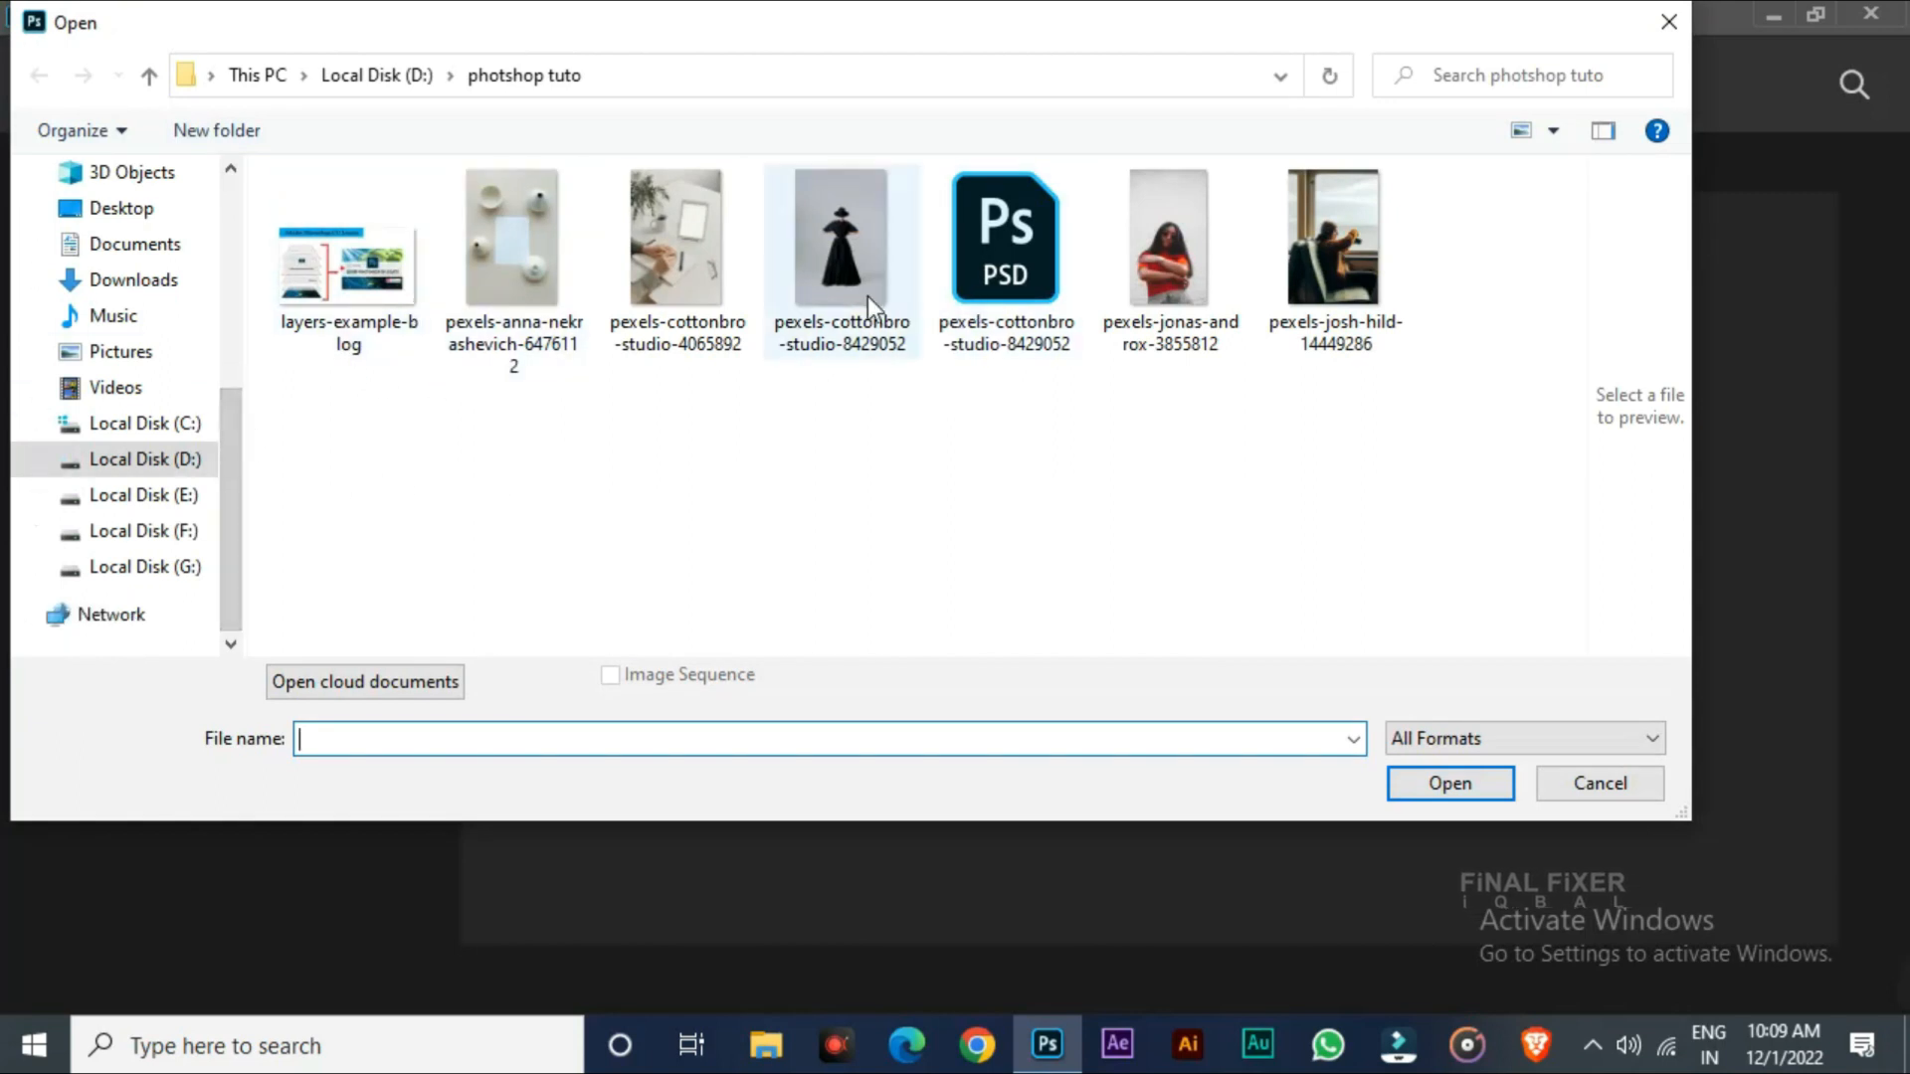
left_click(384, 292)
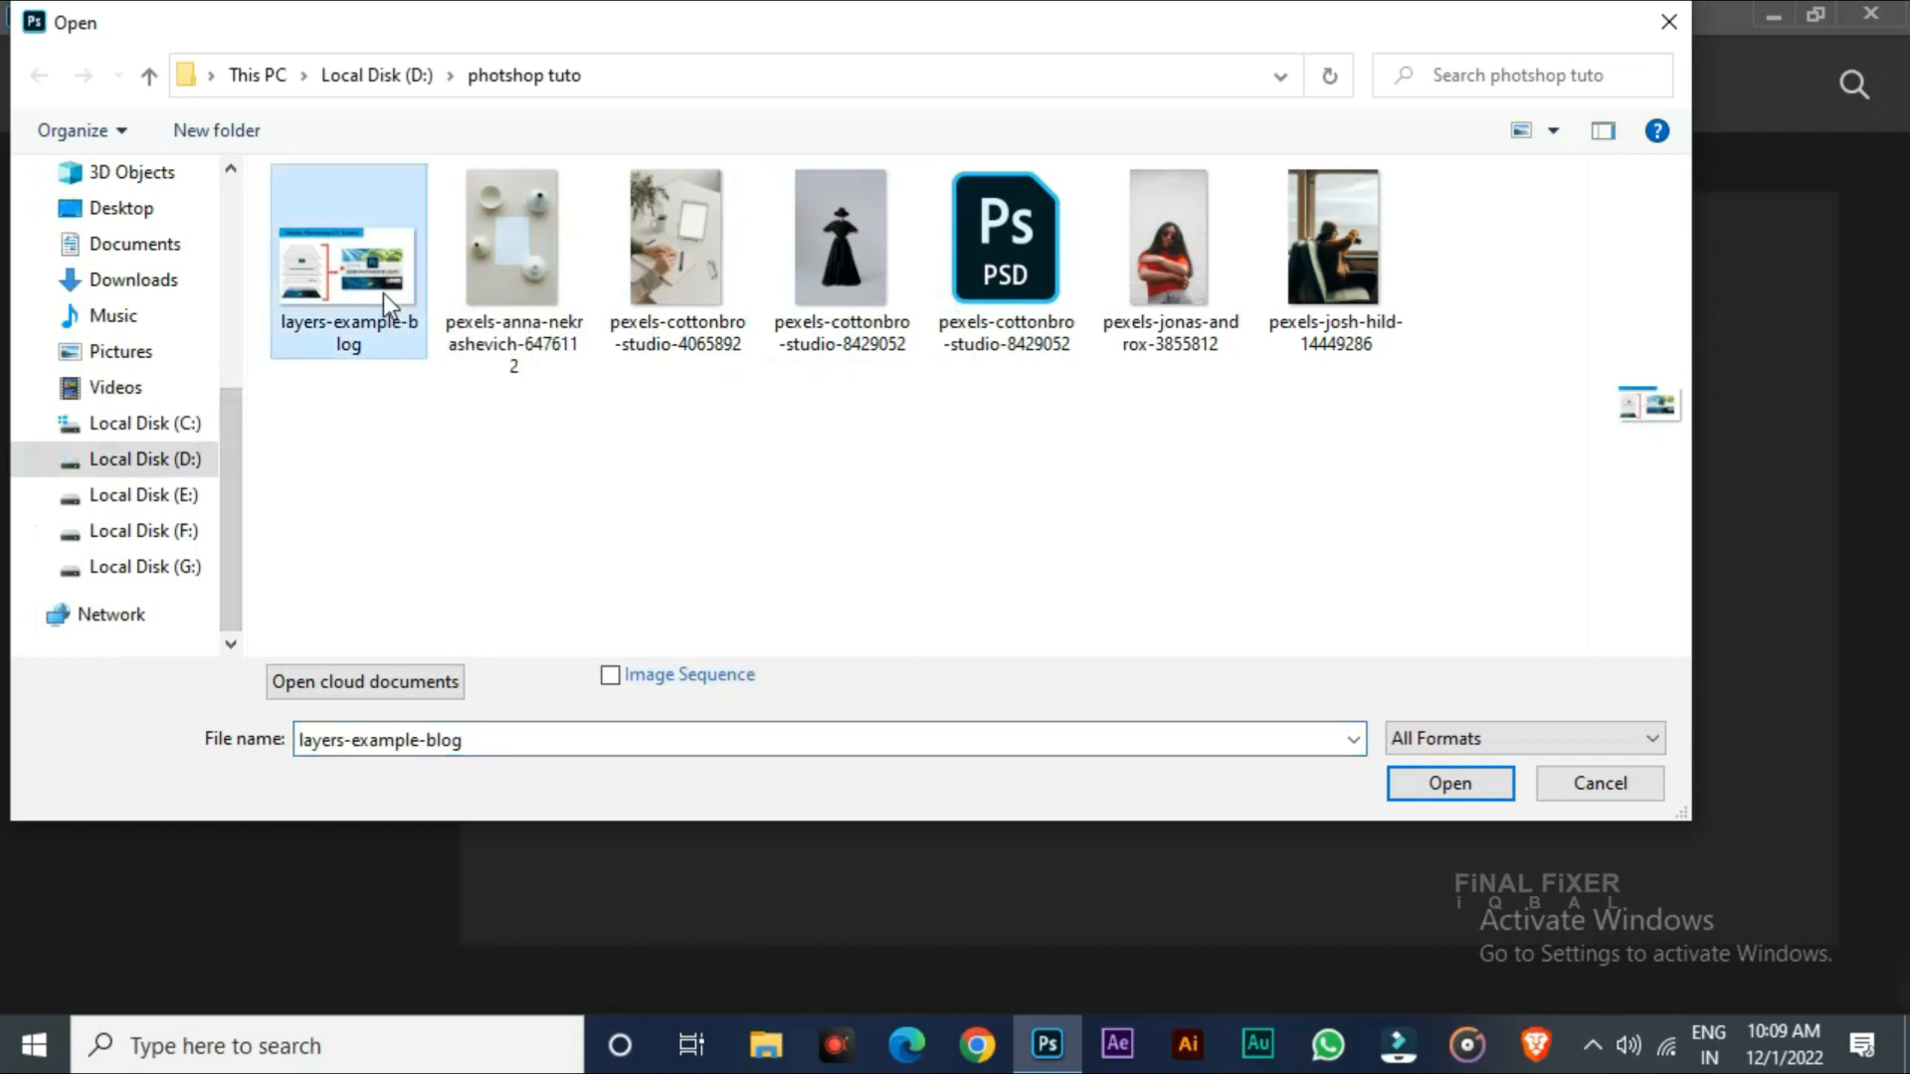
left_click(1450, 785)
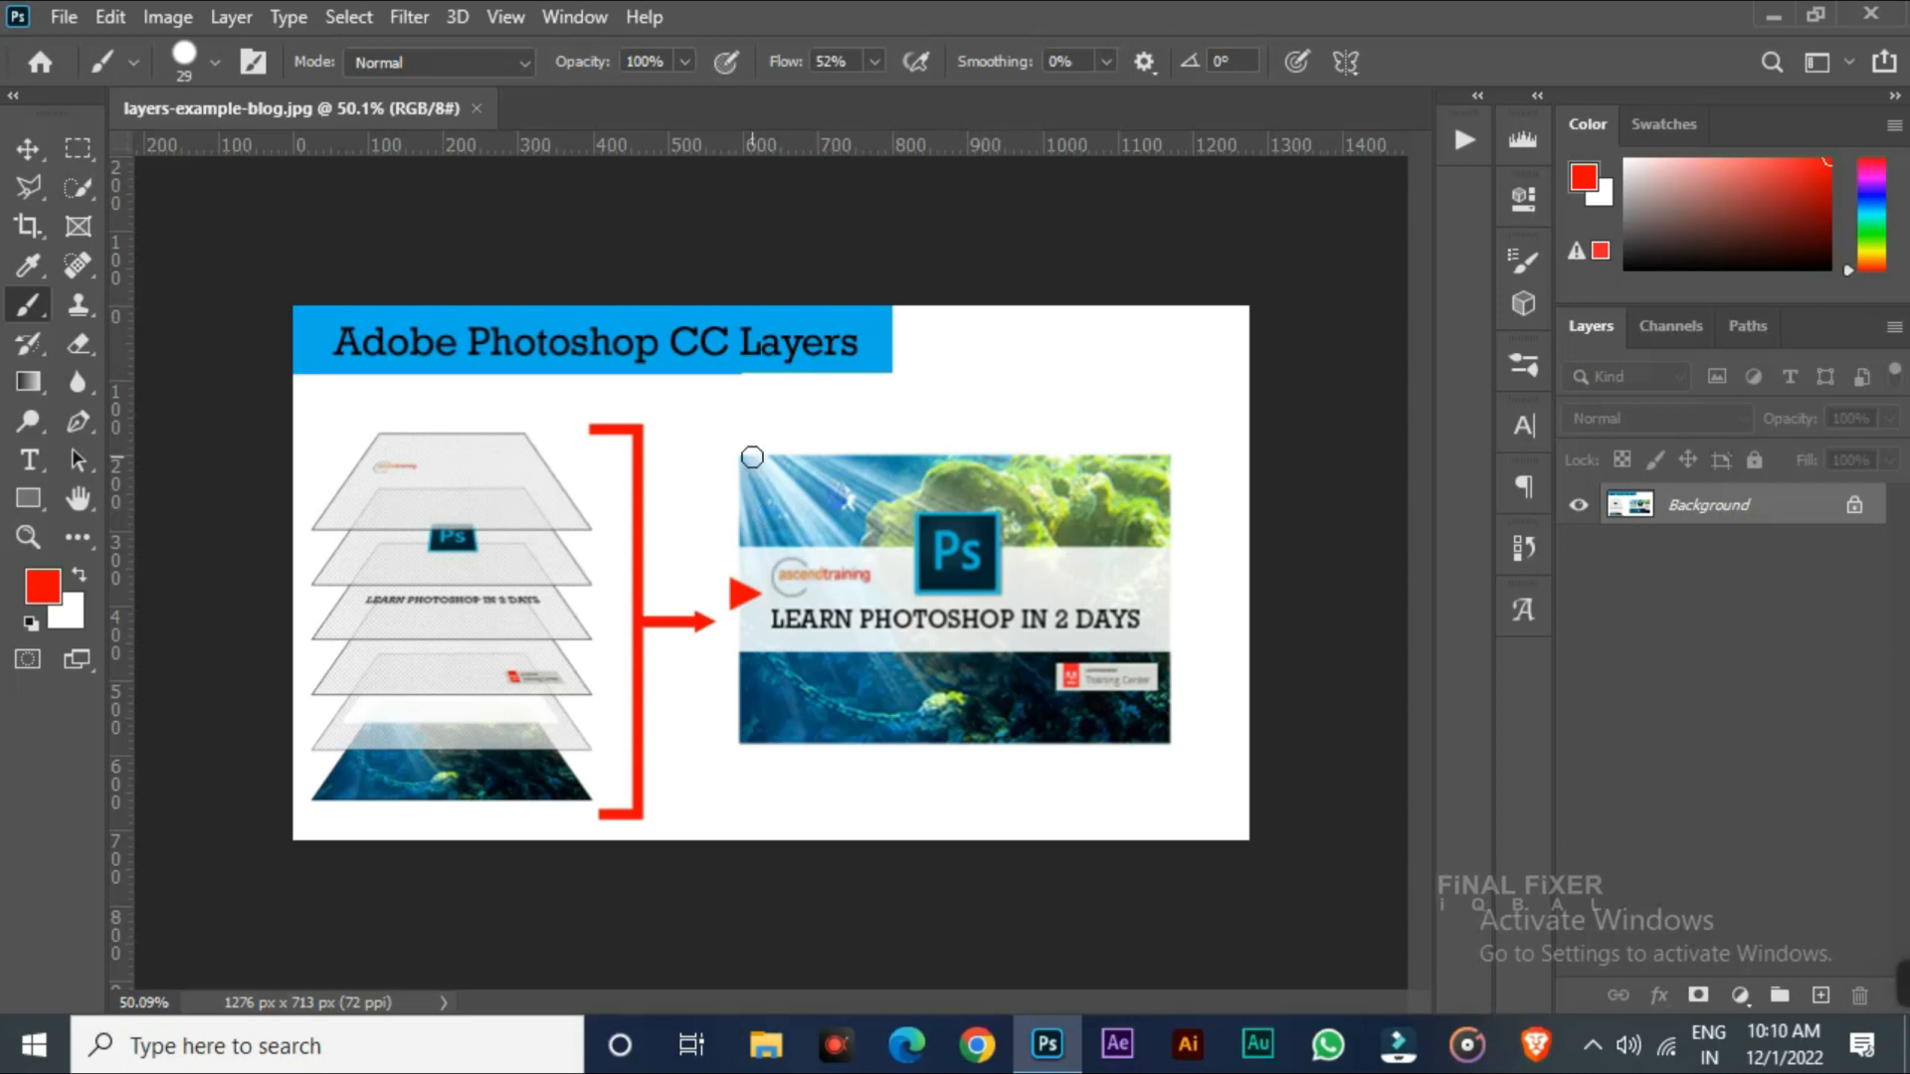
Reduce the brush size to 9 and circle the banner image in red, then undo the circle
key("bracketleft")
key("bracketleft")
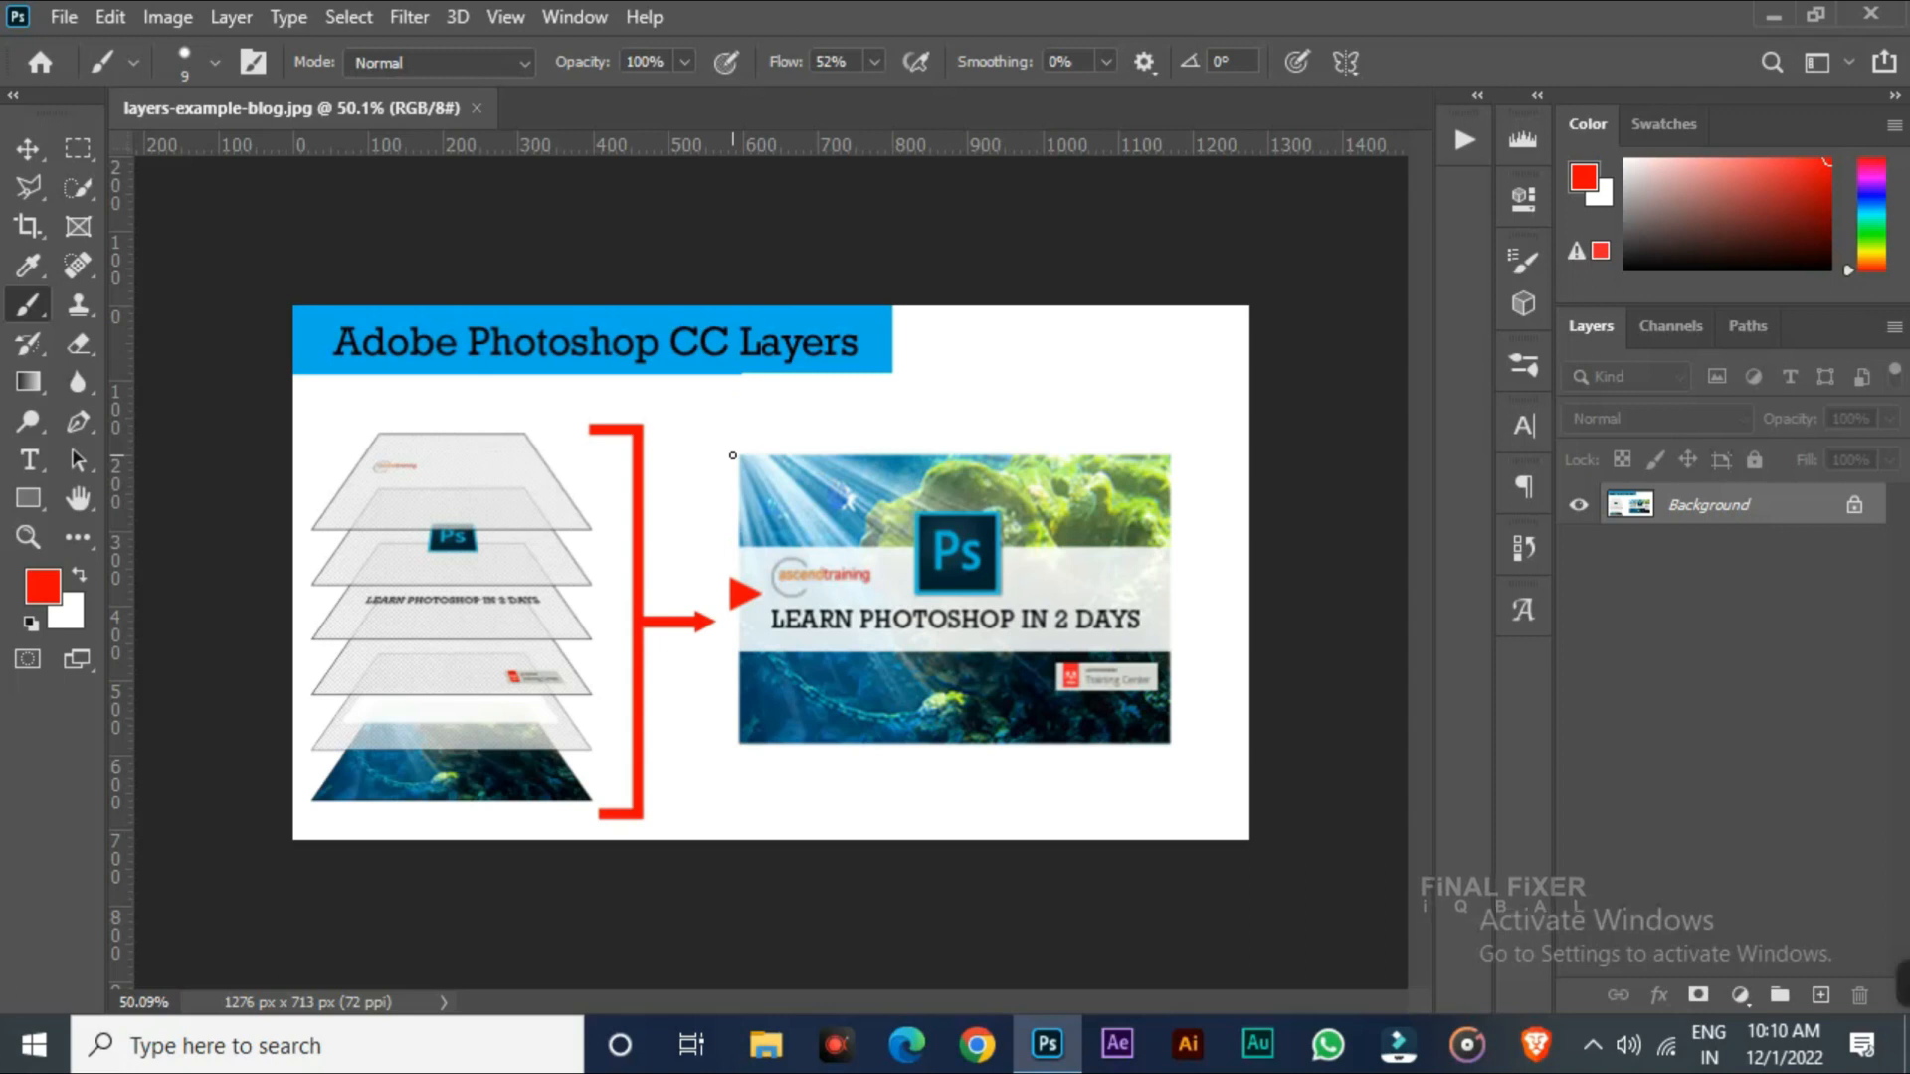
mouse_move(709, 460)
left_mouse_down()
mouse_move(754, 432)
mouse_move(1151, 418)
mouse_move(1223, 487)
mouse_move(771, 423)
left_mouse_up()
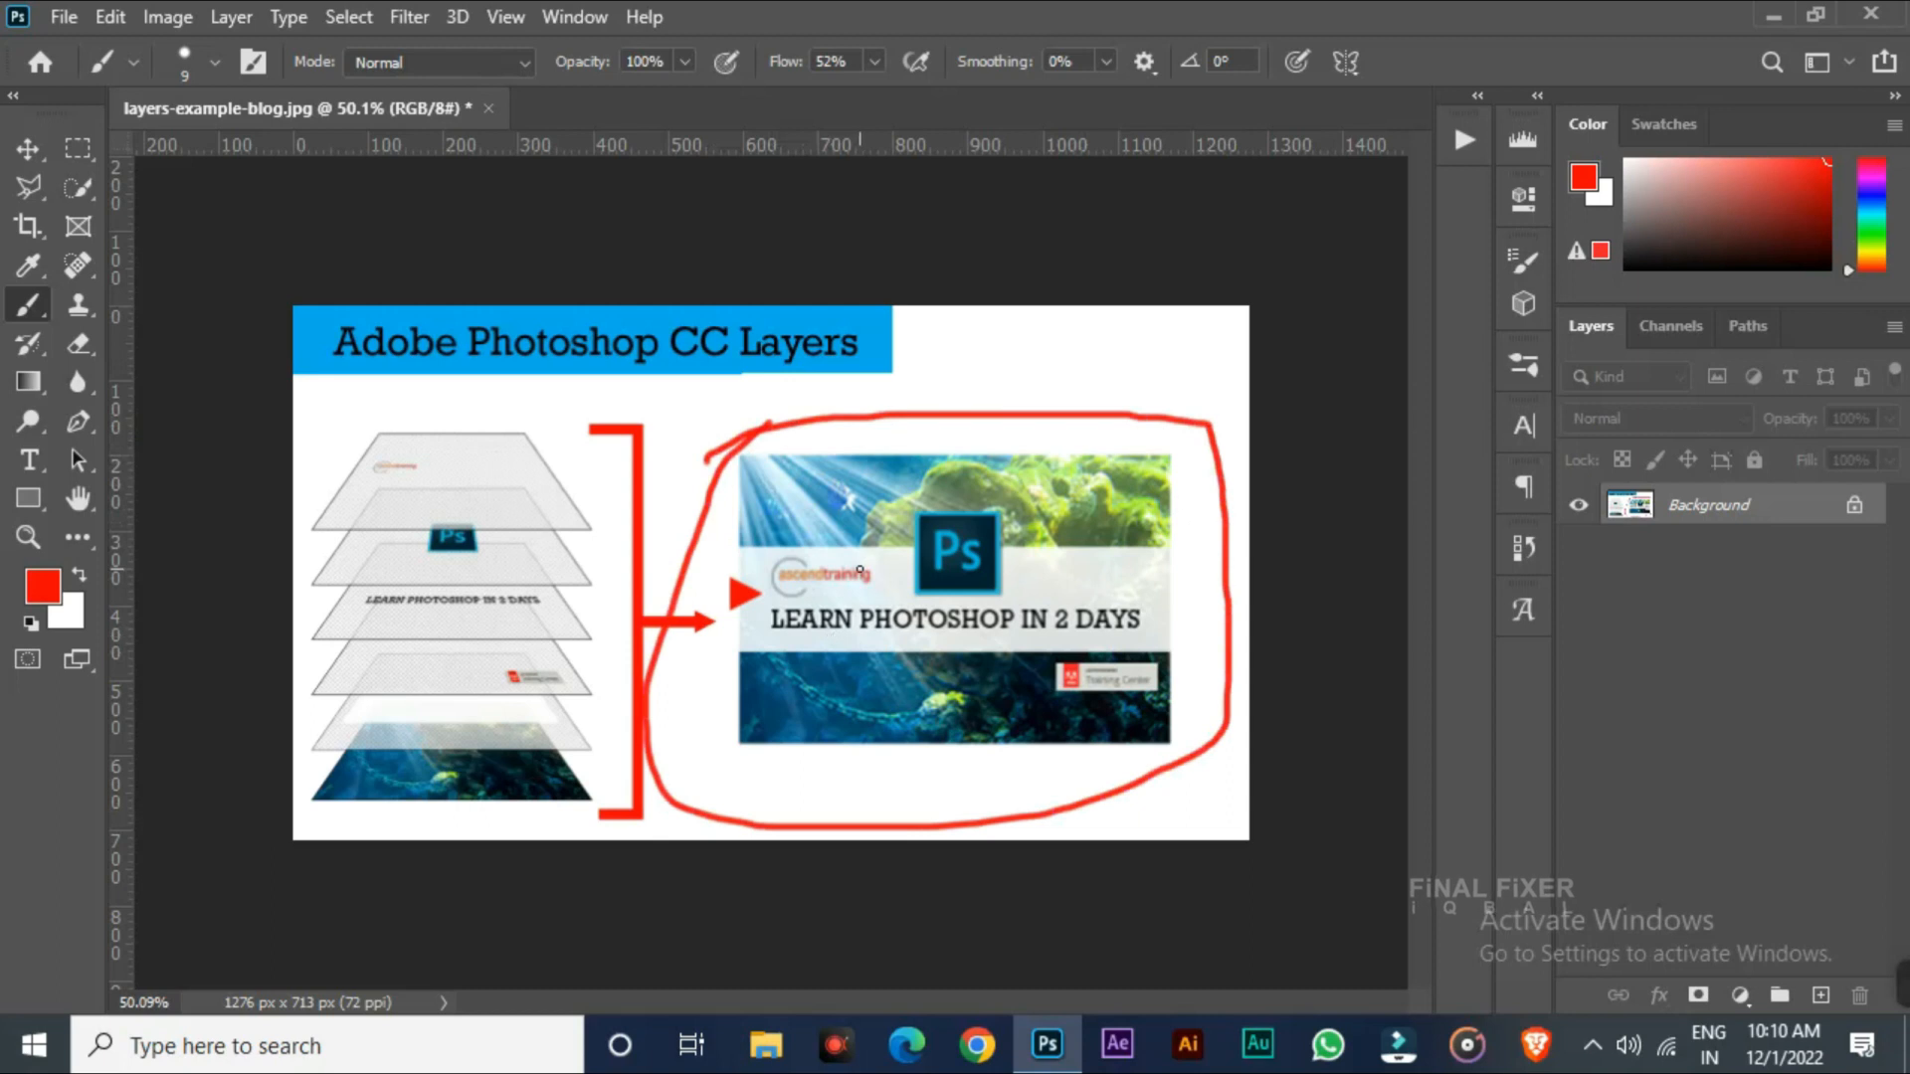
key("ctrl+z")
Mark the layer stack and banner with red brush strokes, then undo them
mouse_move(519, 425)
left_mouse_down()
mouse_move(624, 425)
mouse_move(643, 482)
mouse_move(644, 815)
mouse_move(537, 813)
left_mouse_up()
mouse_move(295, 452)
left_mouse_down()
mouse_move(576, 579)
mouse_move(423, 587)
left_mouse_up()
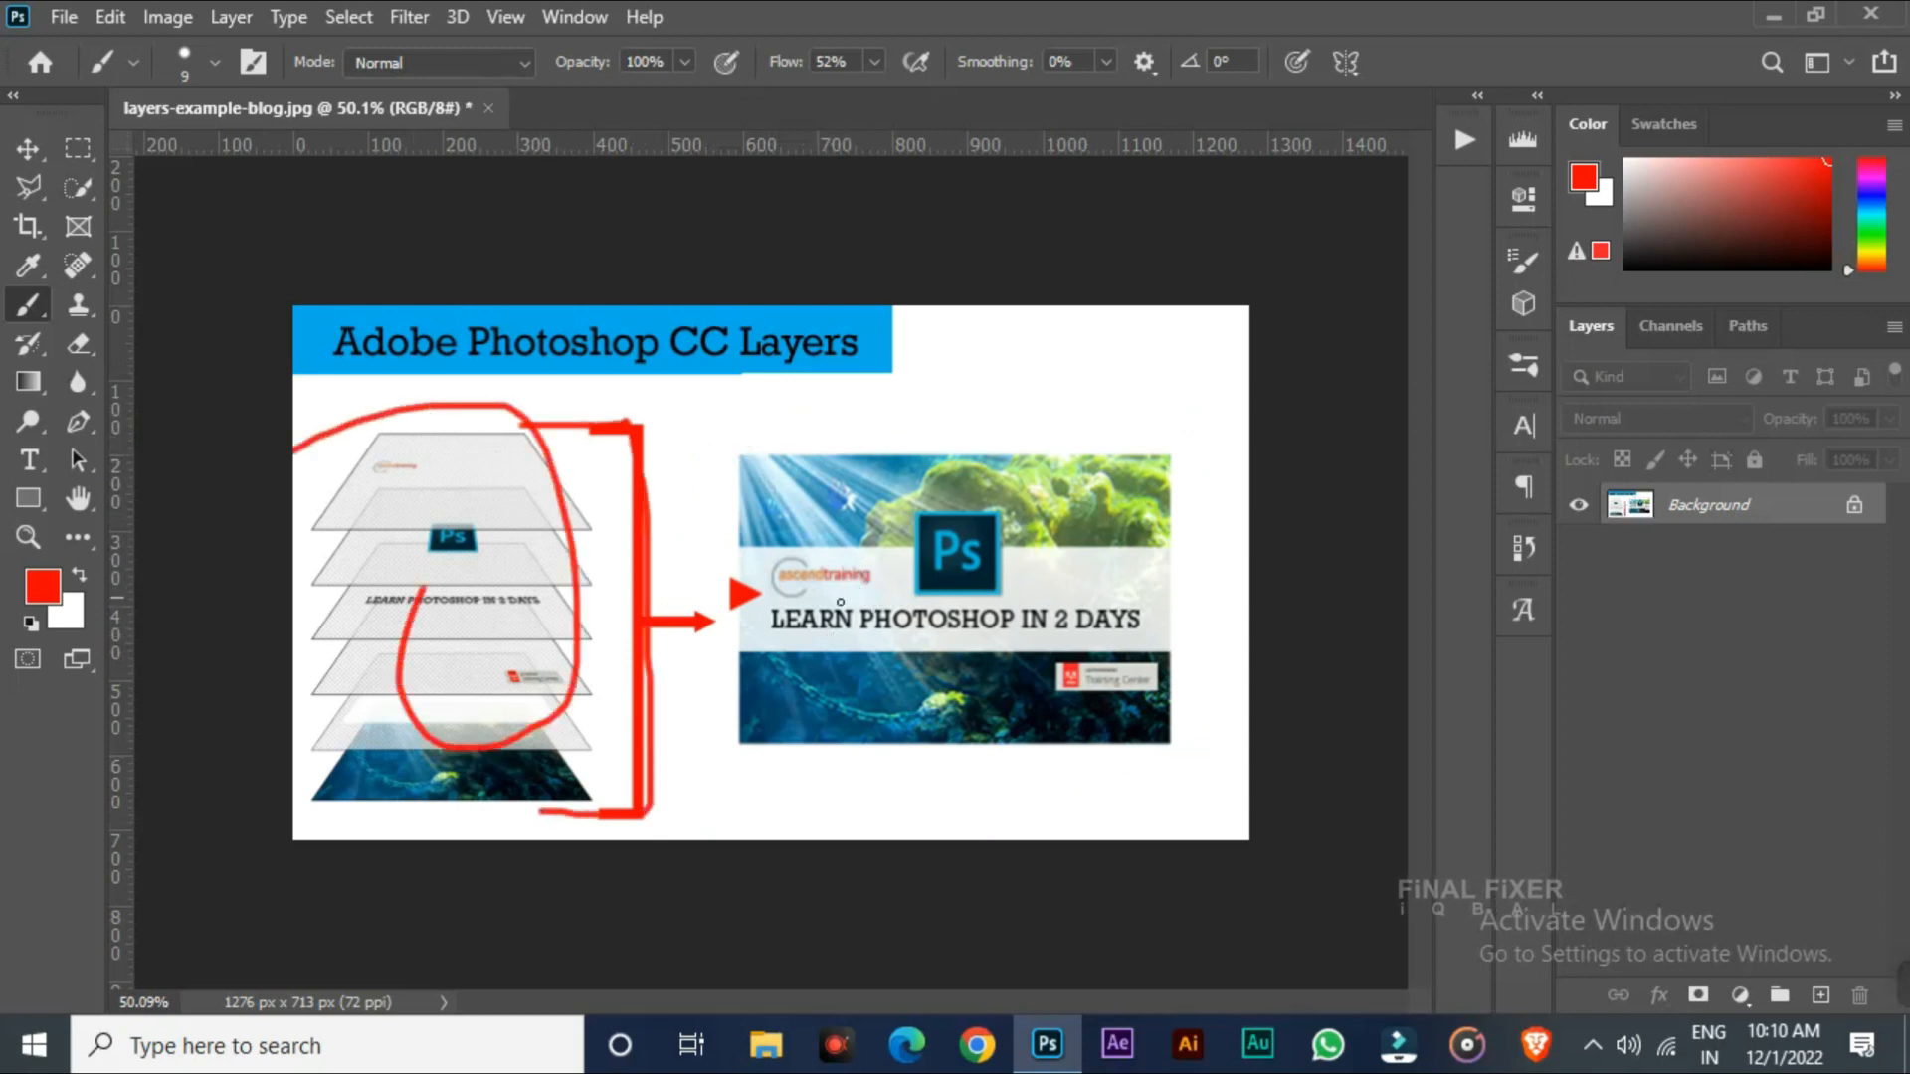
mouse_move(772, 520)
left_mouse_down()
mouse_move(930, 625)
mouse_move(812, 521)
left_mouse_up()
key("ctrl+z")
key("ctrl+z")
key("ctrl+z")
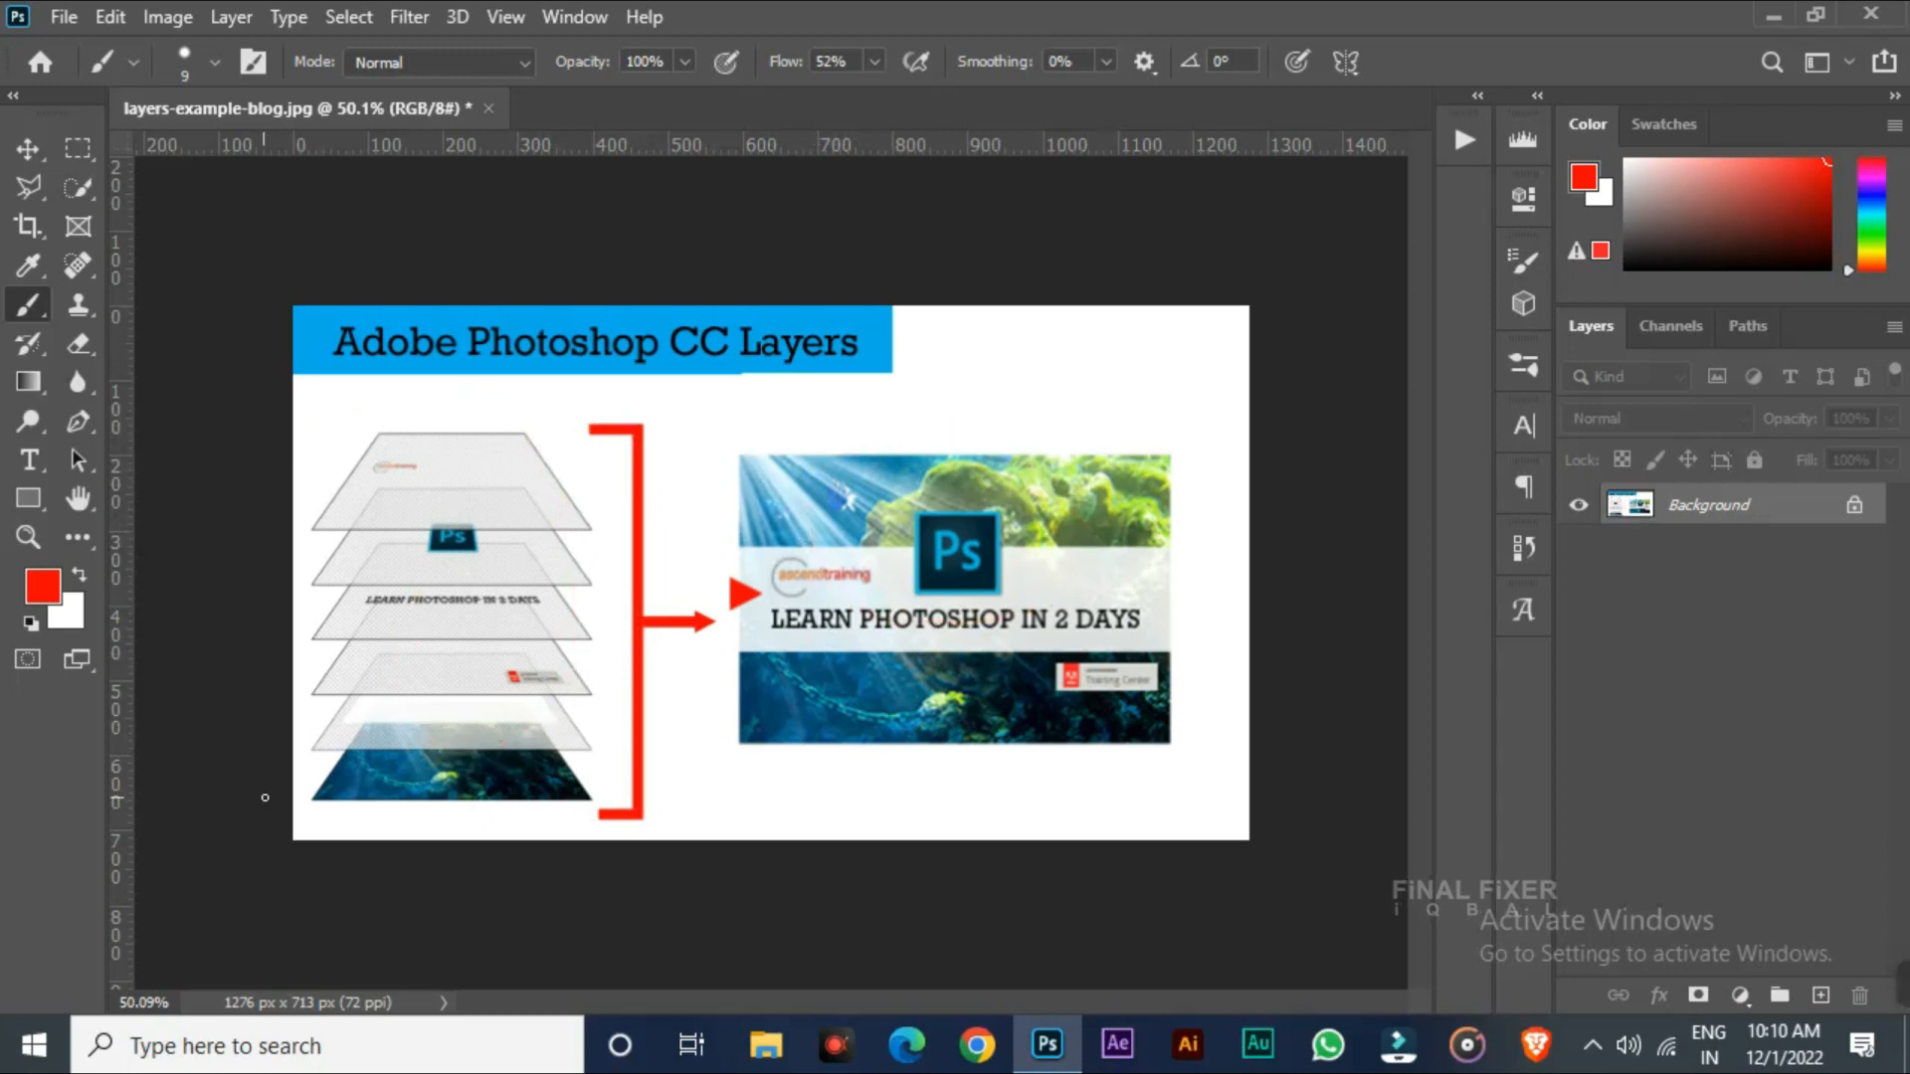
Underline the bottom layers and stroke over the banner's light rays in red, then undo those marks
left_click_drag(333, 793, 574, 790)
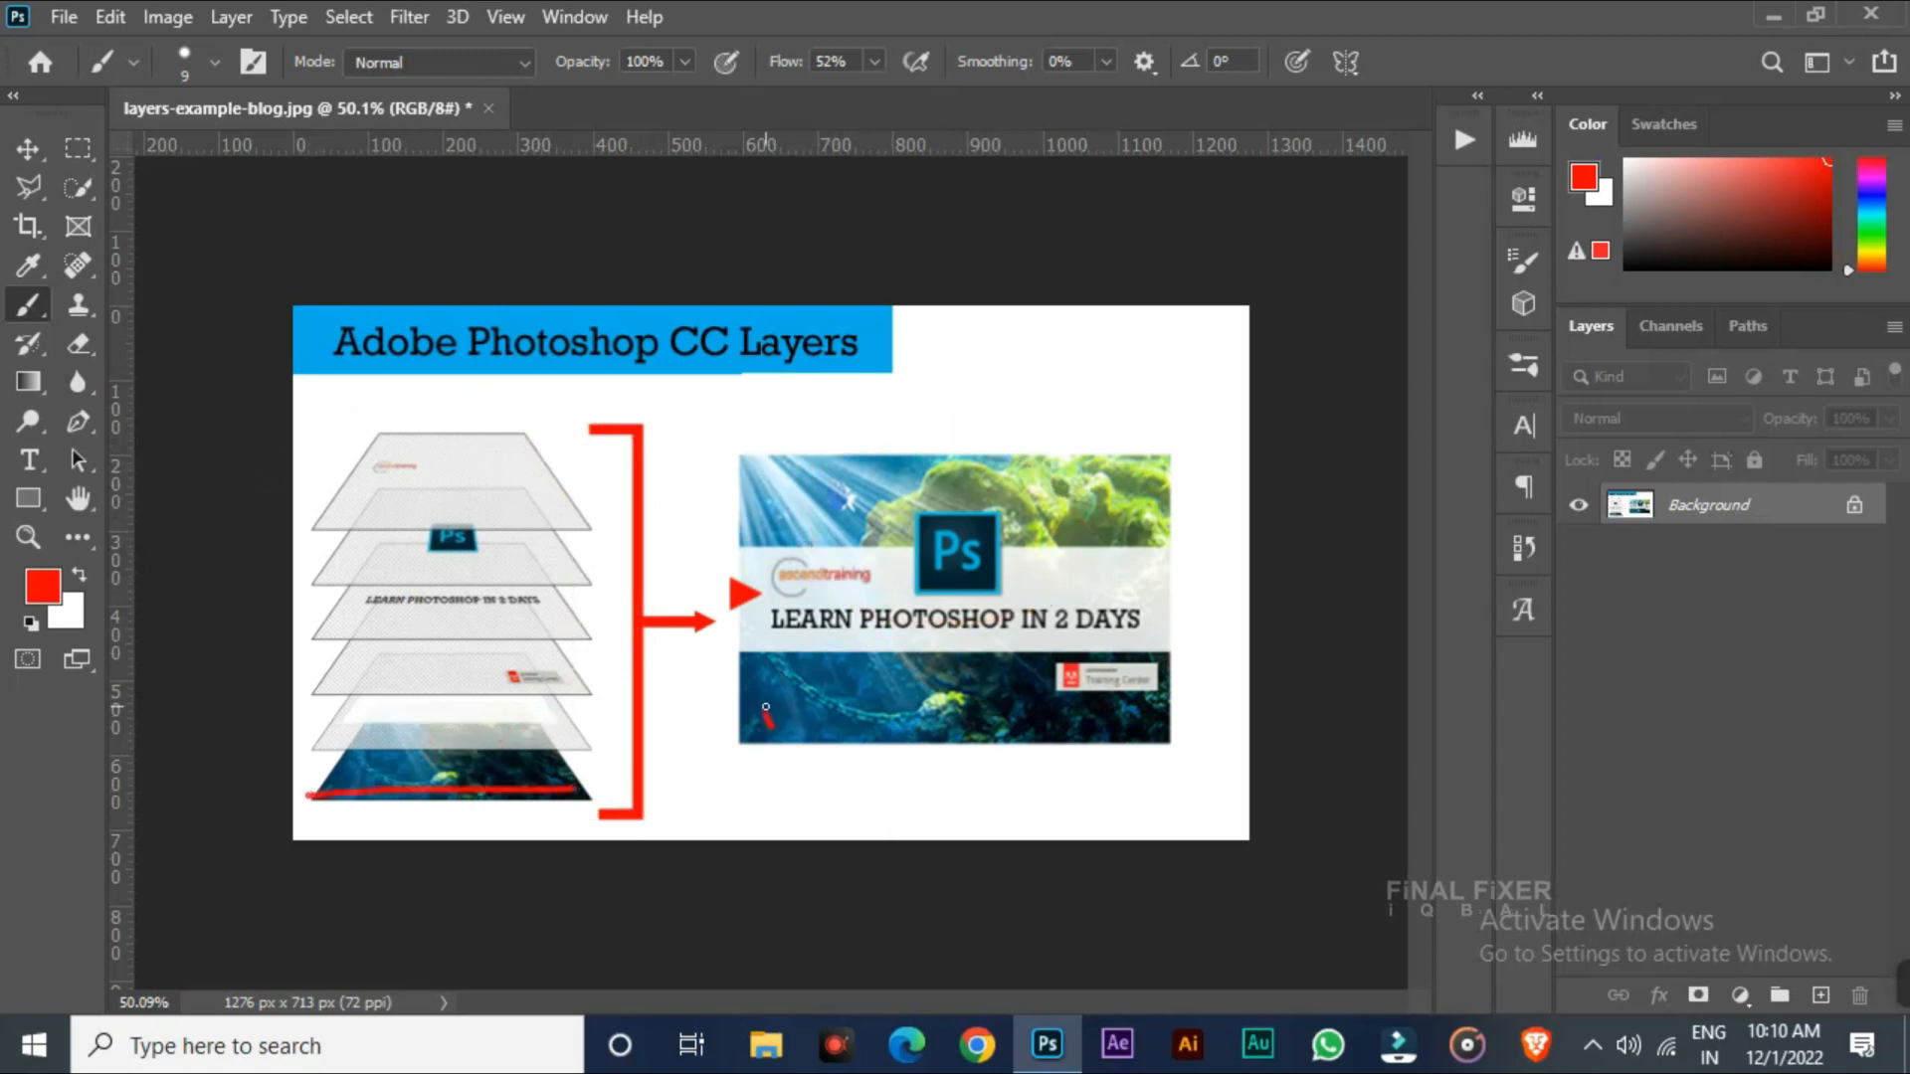
key("ctrl+z")
key("ctrl+z")
left_click_drag(418, 724, 473, 726)
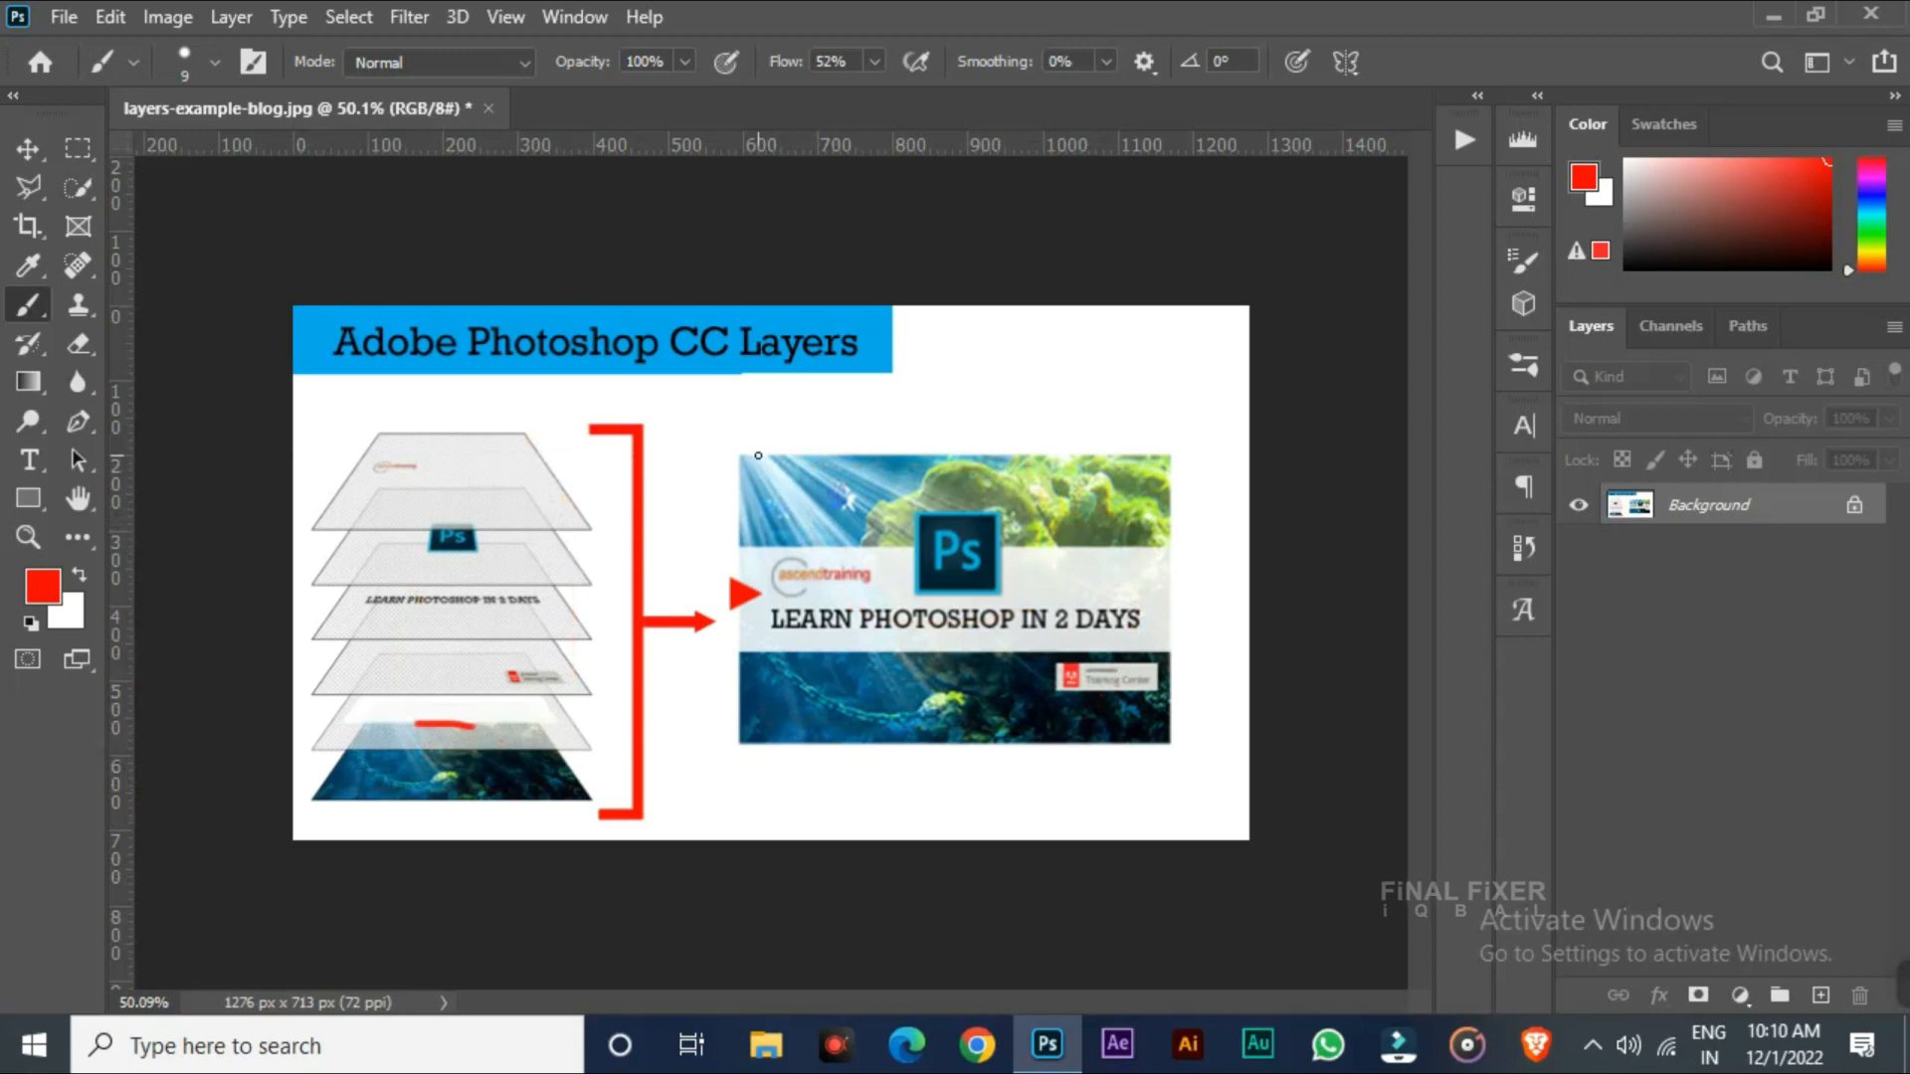
left_click_drag(758, 456, 970, 629)
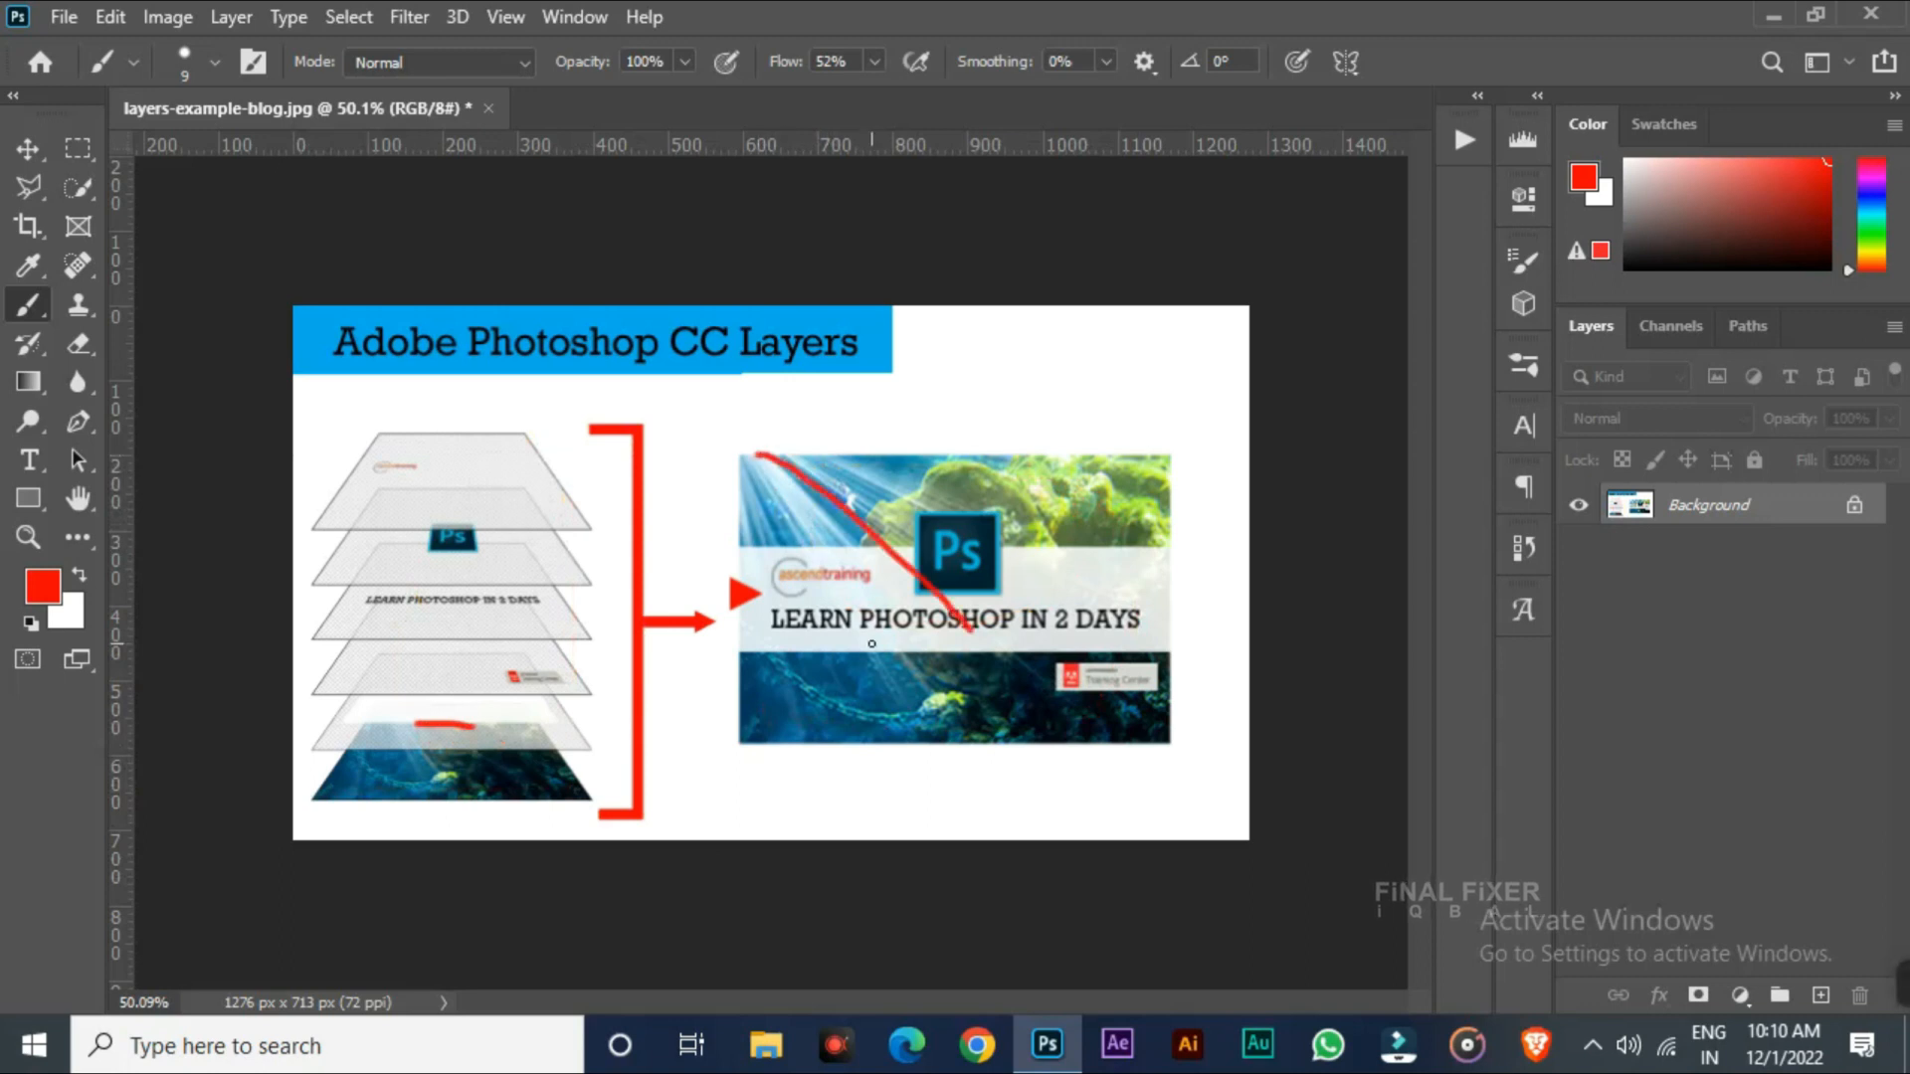
key("ctrl+z")
mouse_move(761, 458)
left_mouse_down()
mouse_move(833, 548)
mouse_move(885, 535)
mouse_move(884, 490)
left_mouse_up()
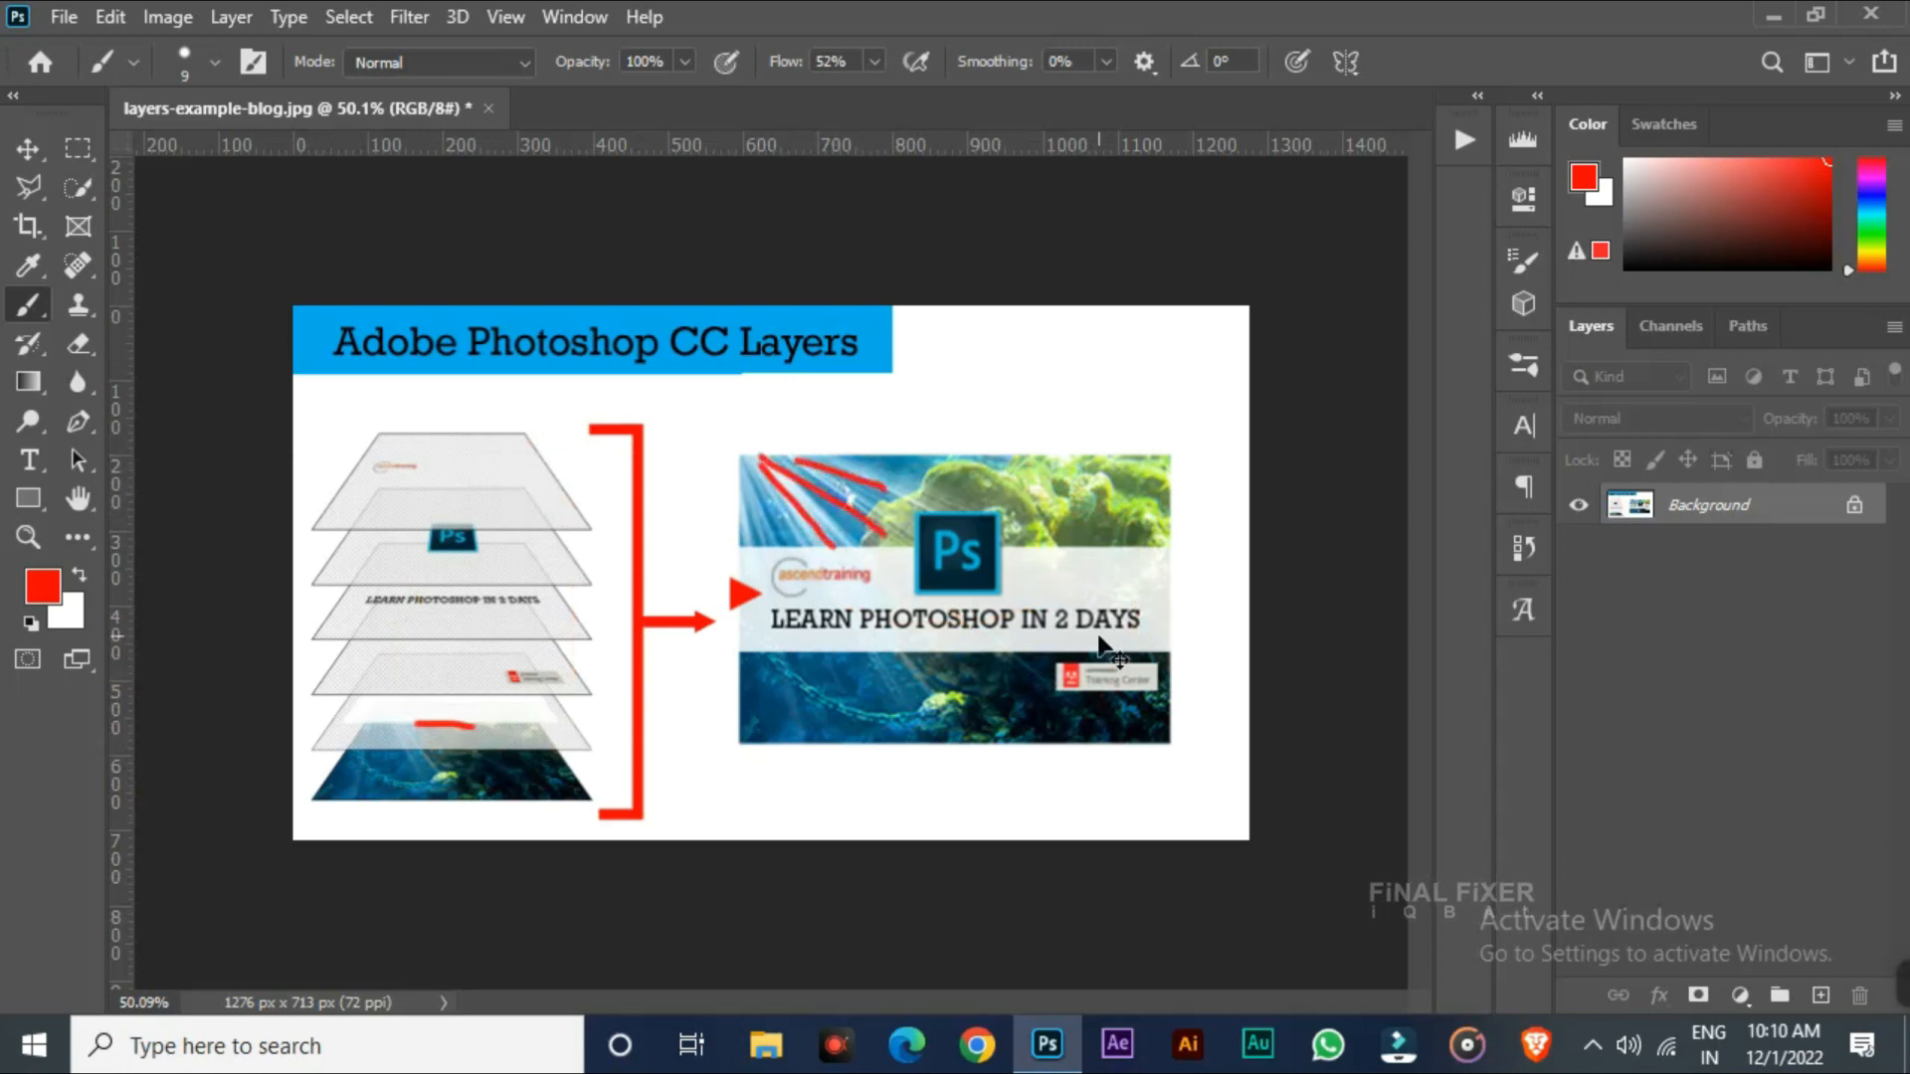
key("ctrl+z")
key("ctrl+z")
key("ctrl+z")
key("ctrl+z")
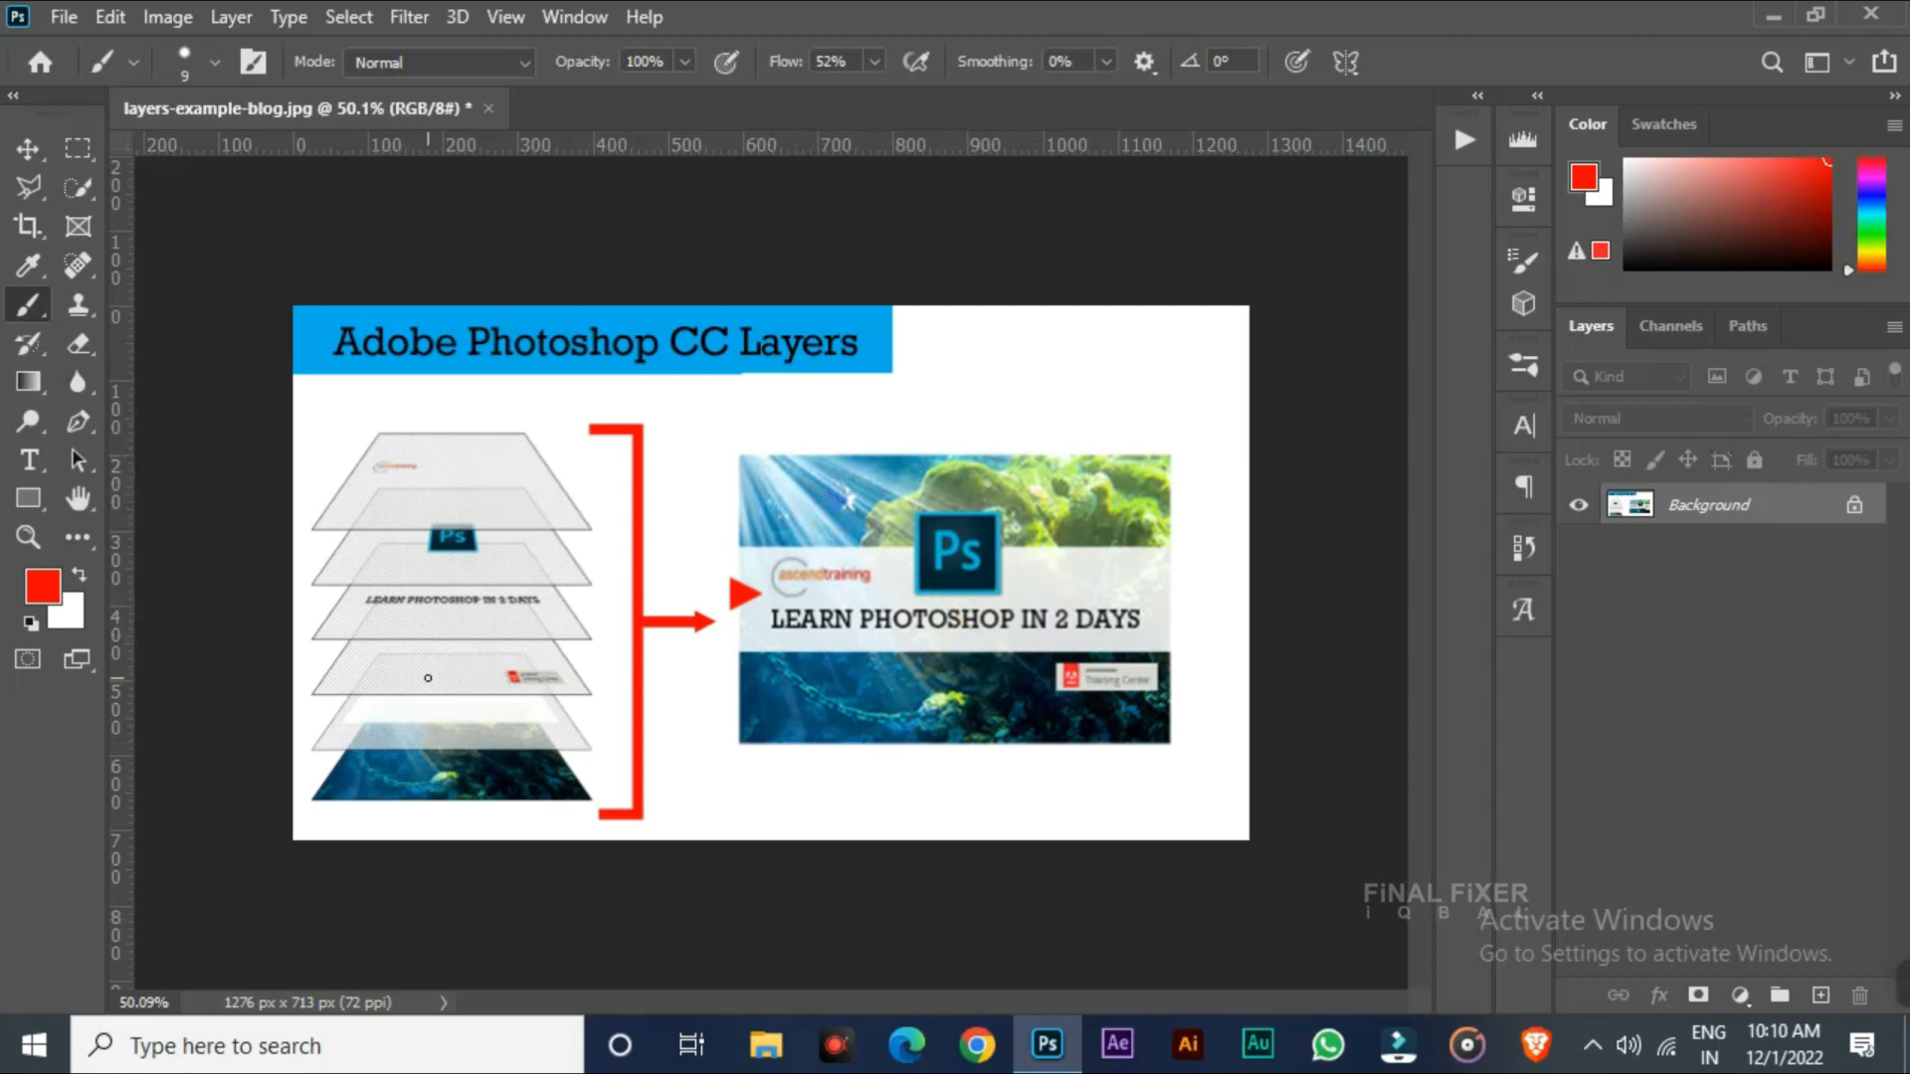
Mark the logo and text layers and their matching parts of the banner, then undo the marks
mouse_move(508, 670)
left_mouse_down()
mouse_move(562, 686)
mouse_move(498, 686)
left_mouse_up()
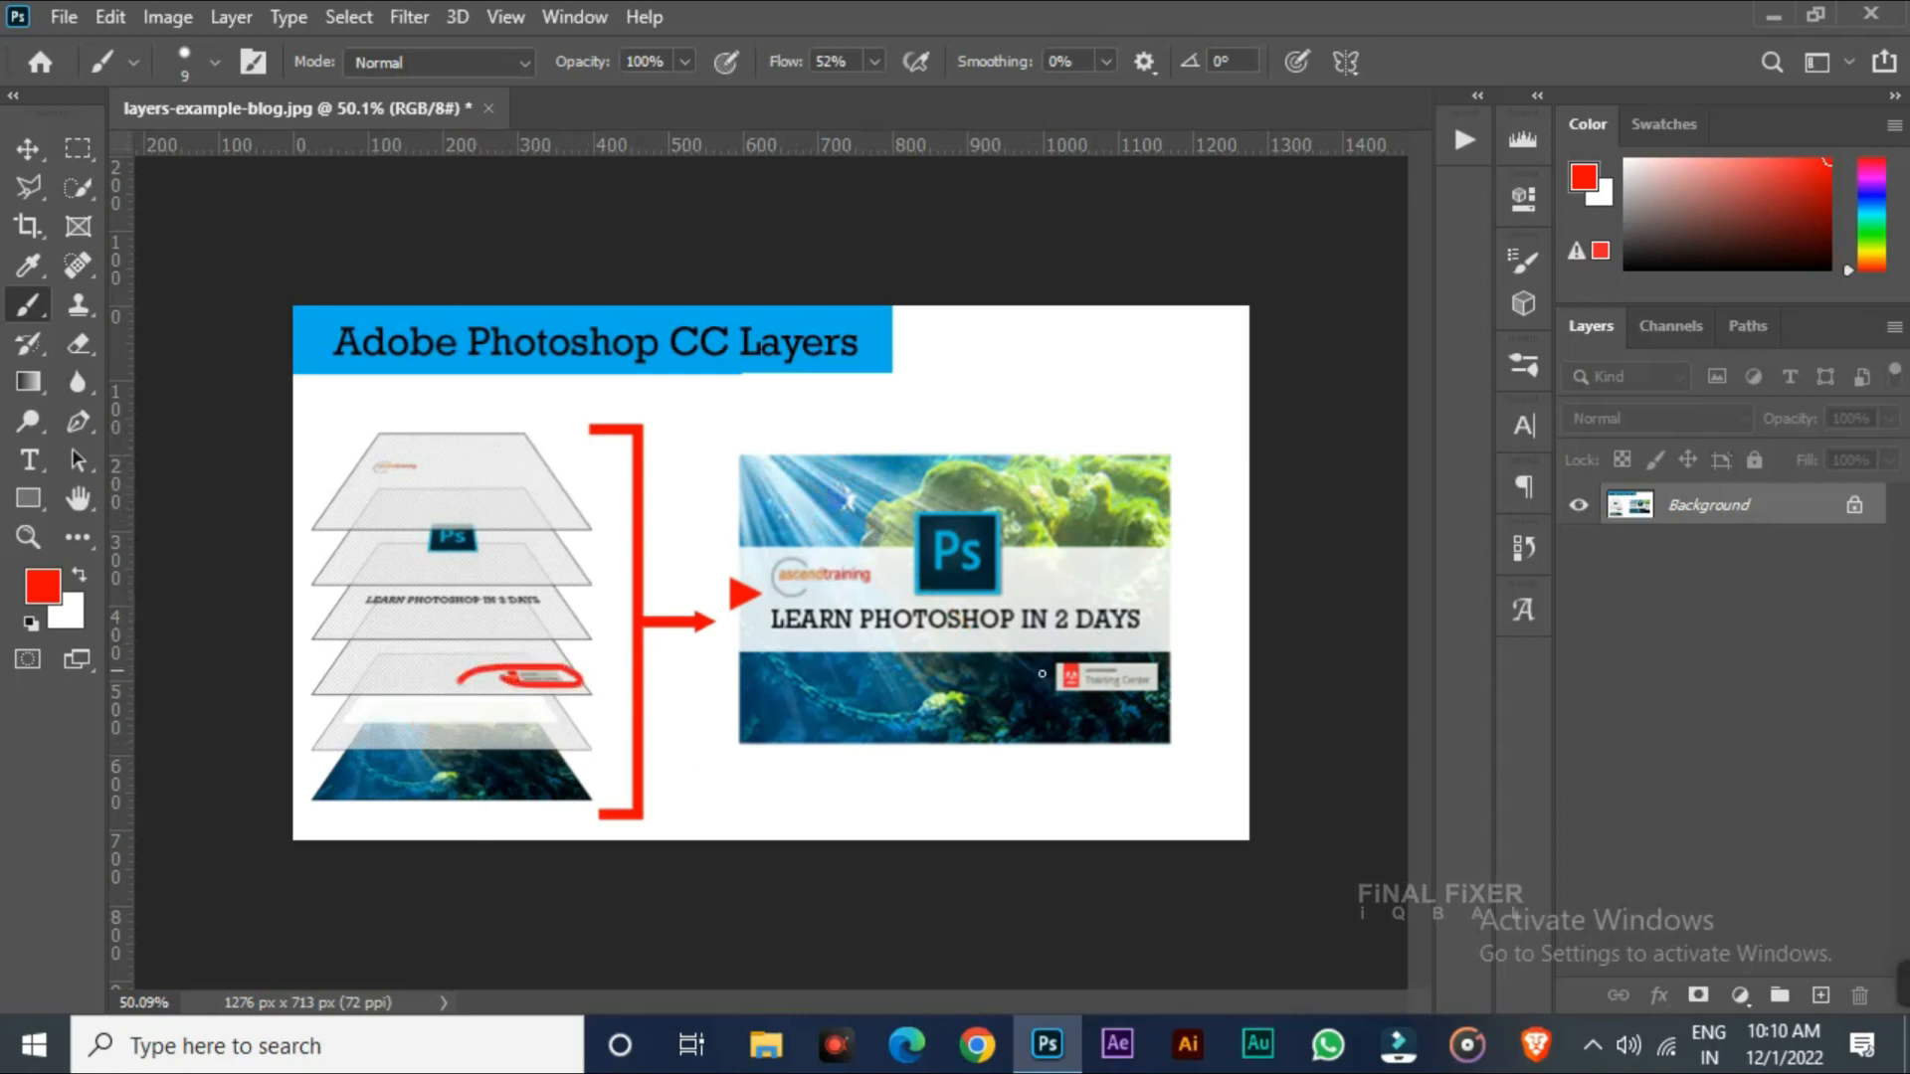
left_click_drag(1047, 675, 1129, 652)
key("ctrl+z")
key("ctrl+z")
left_click_drag(363, 614, 585, 614)
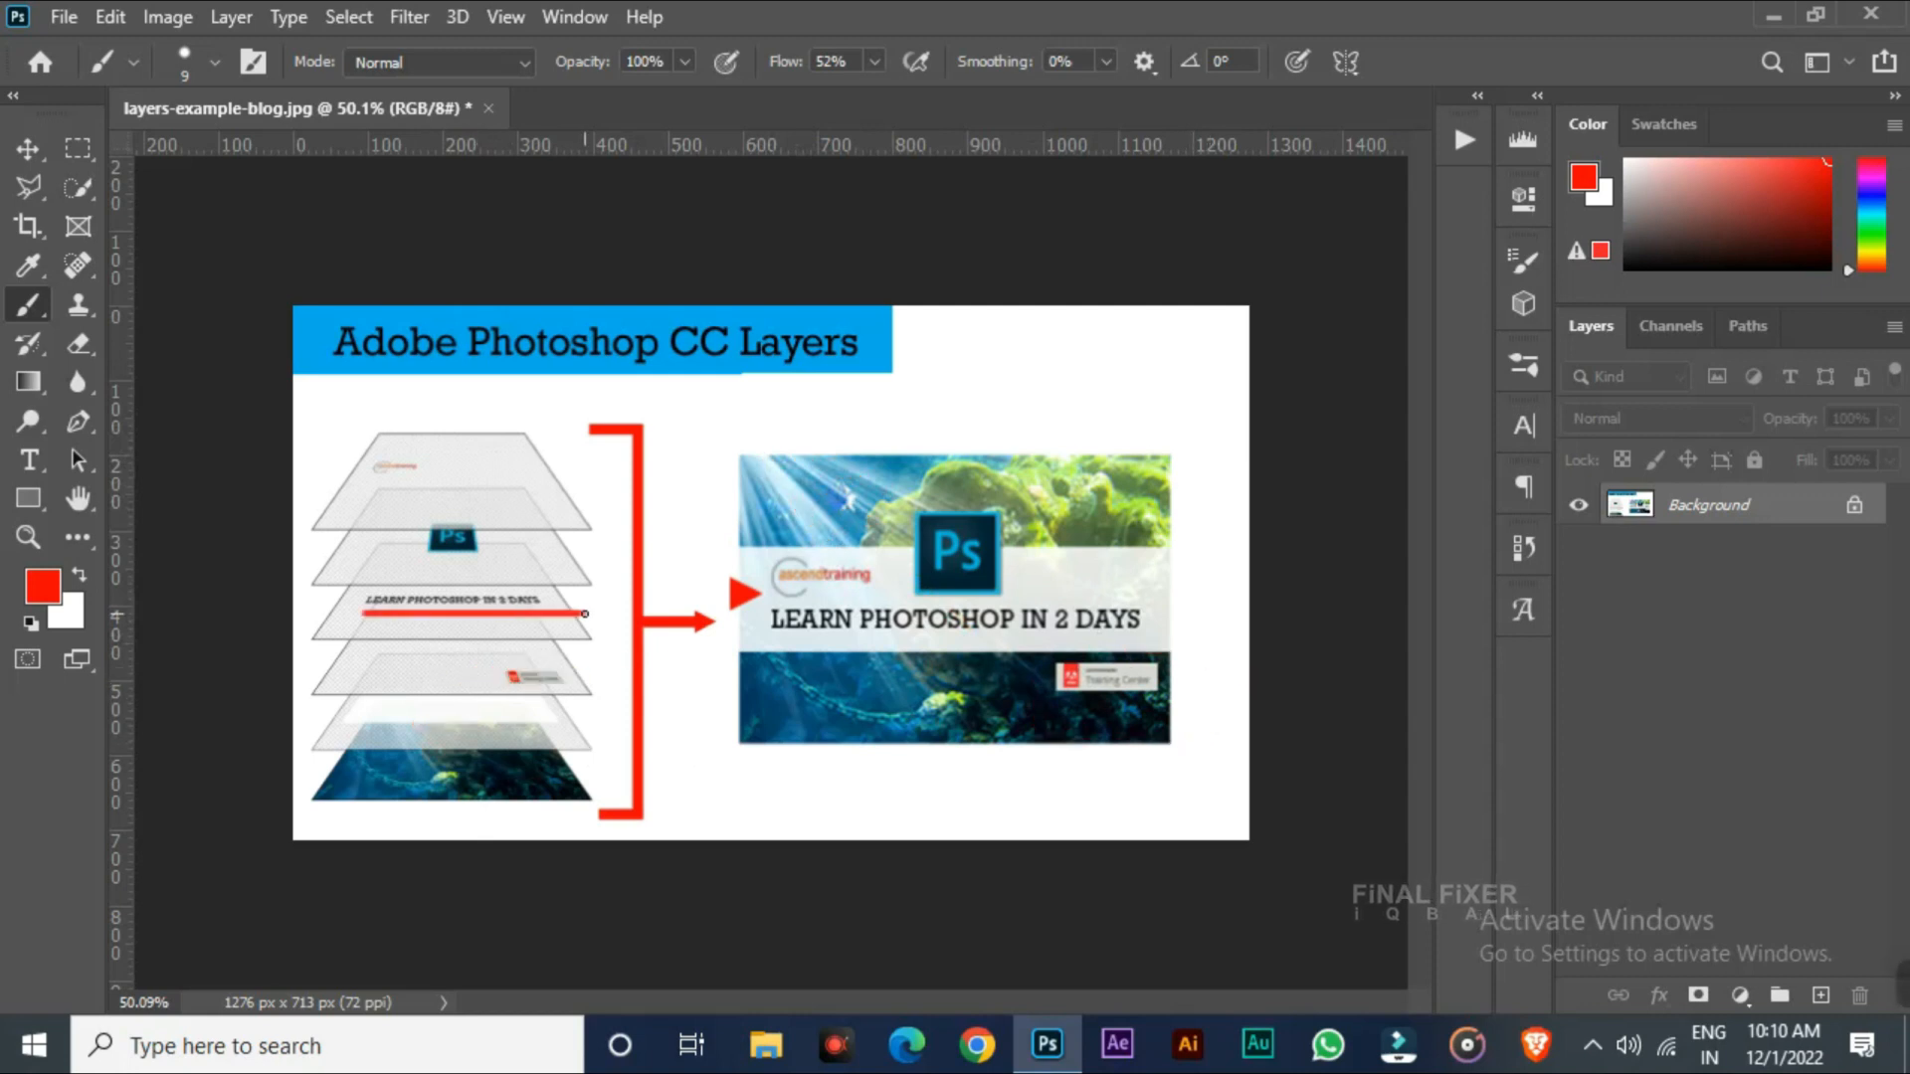
left_click_drag(758, 639, 1139, 643)
key("ctrl+z")
key("ctrl+z")
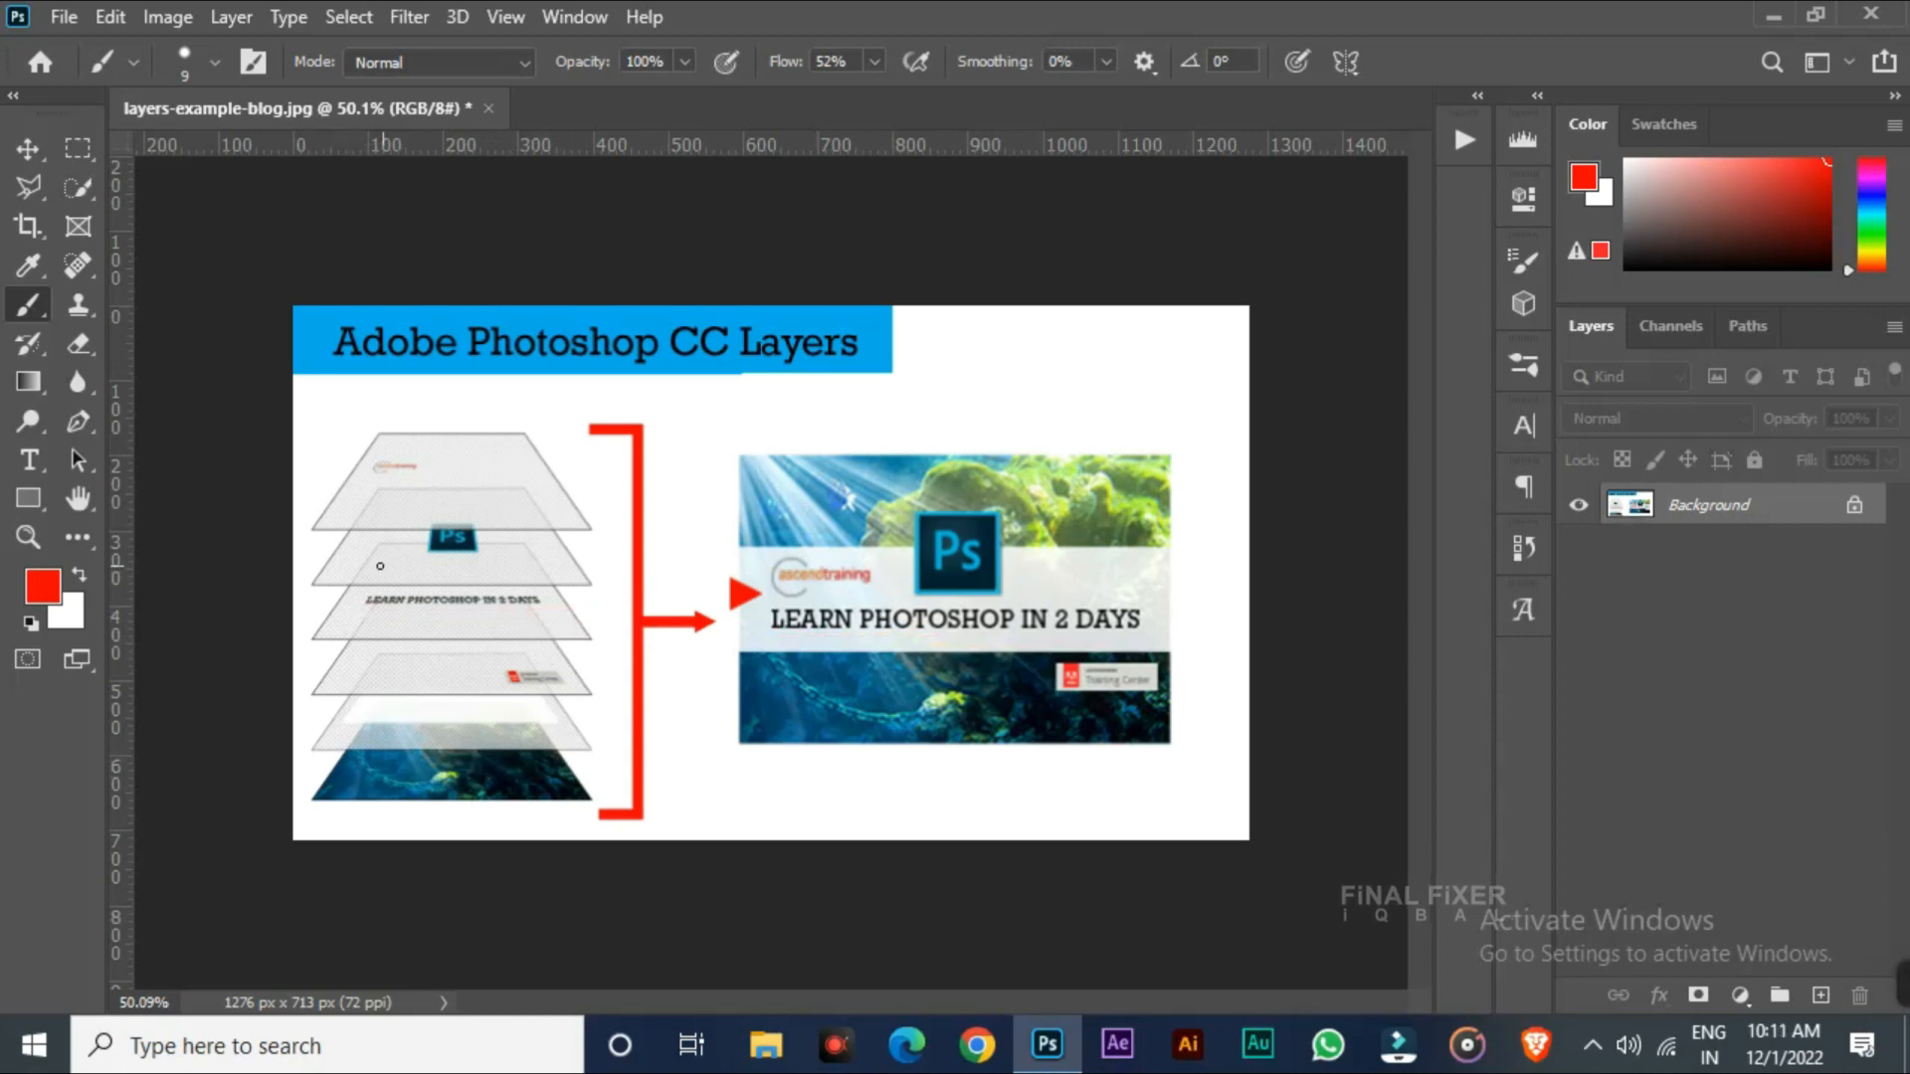
Mark the Ps and top layers and the Ps logo on the banner in red, then undo the marks
left_click_drag(368, 565, 546, 565)
mouse_move(995, 575)
left_mouse_down()
mouse_move(1063, 517)
mouse_move(933, 553)
left_mouse_up()
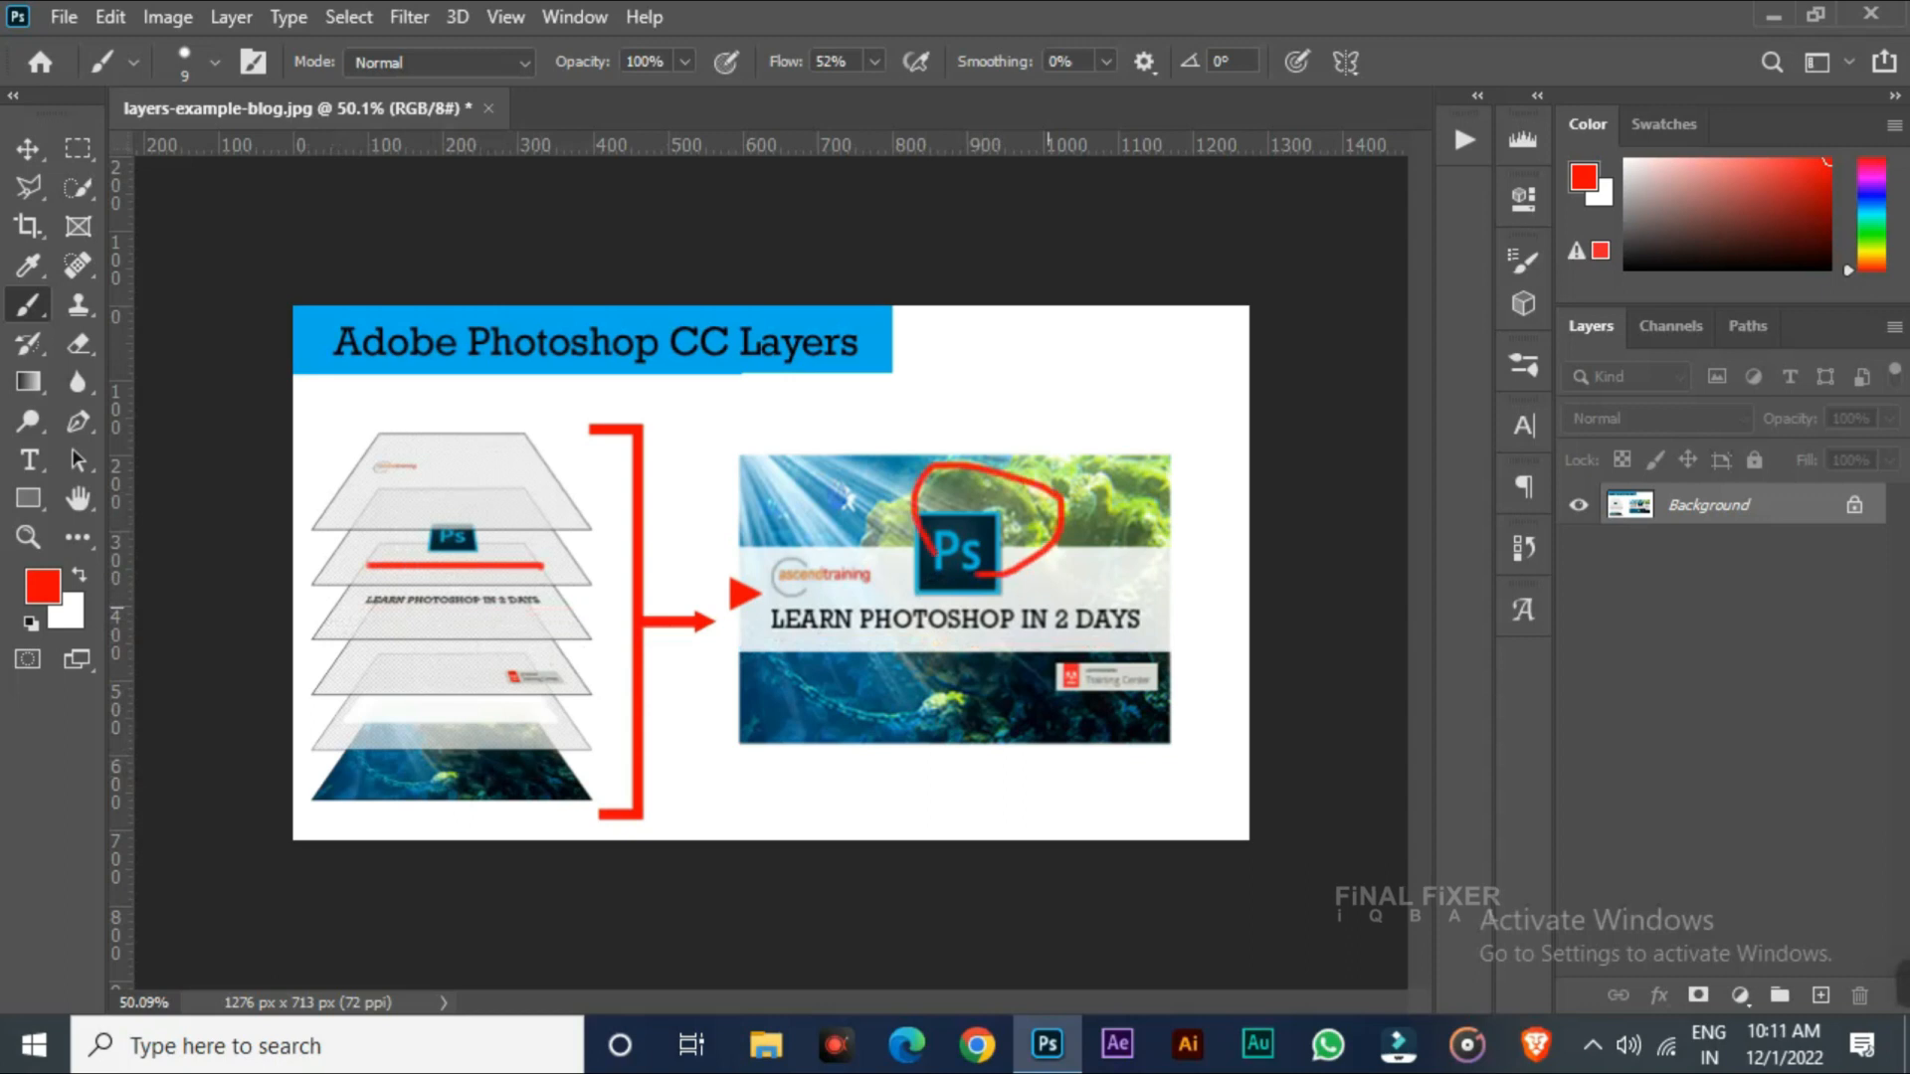
key("ctrl+z")
key("ctrl+z")
mouse_move(468, 456)
left_mouse_down()
mouse_move(393, 488)
mouse_move(467, 453)
left_mouse_up()
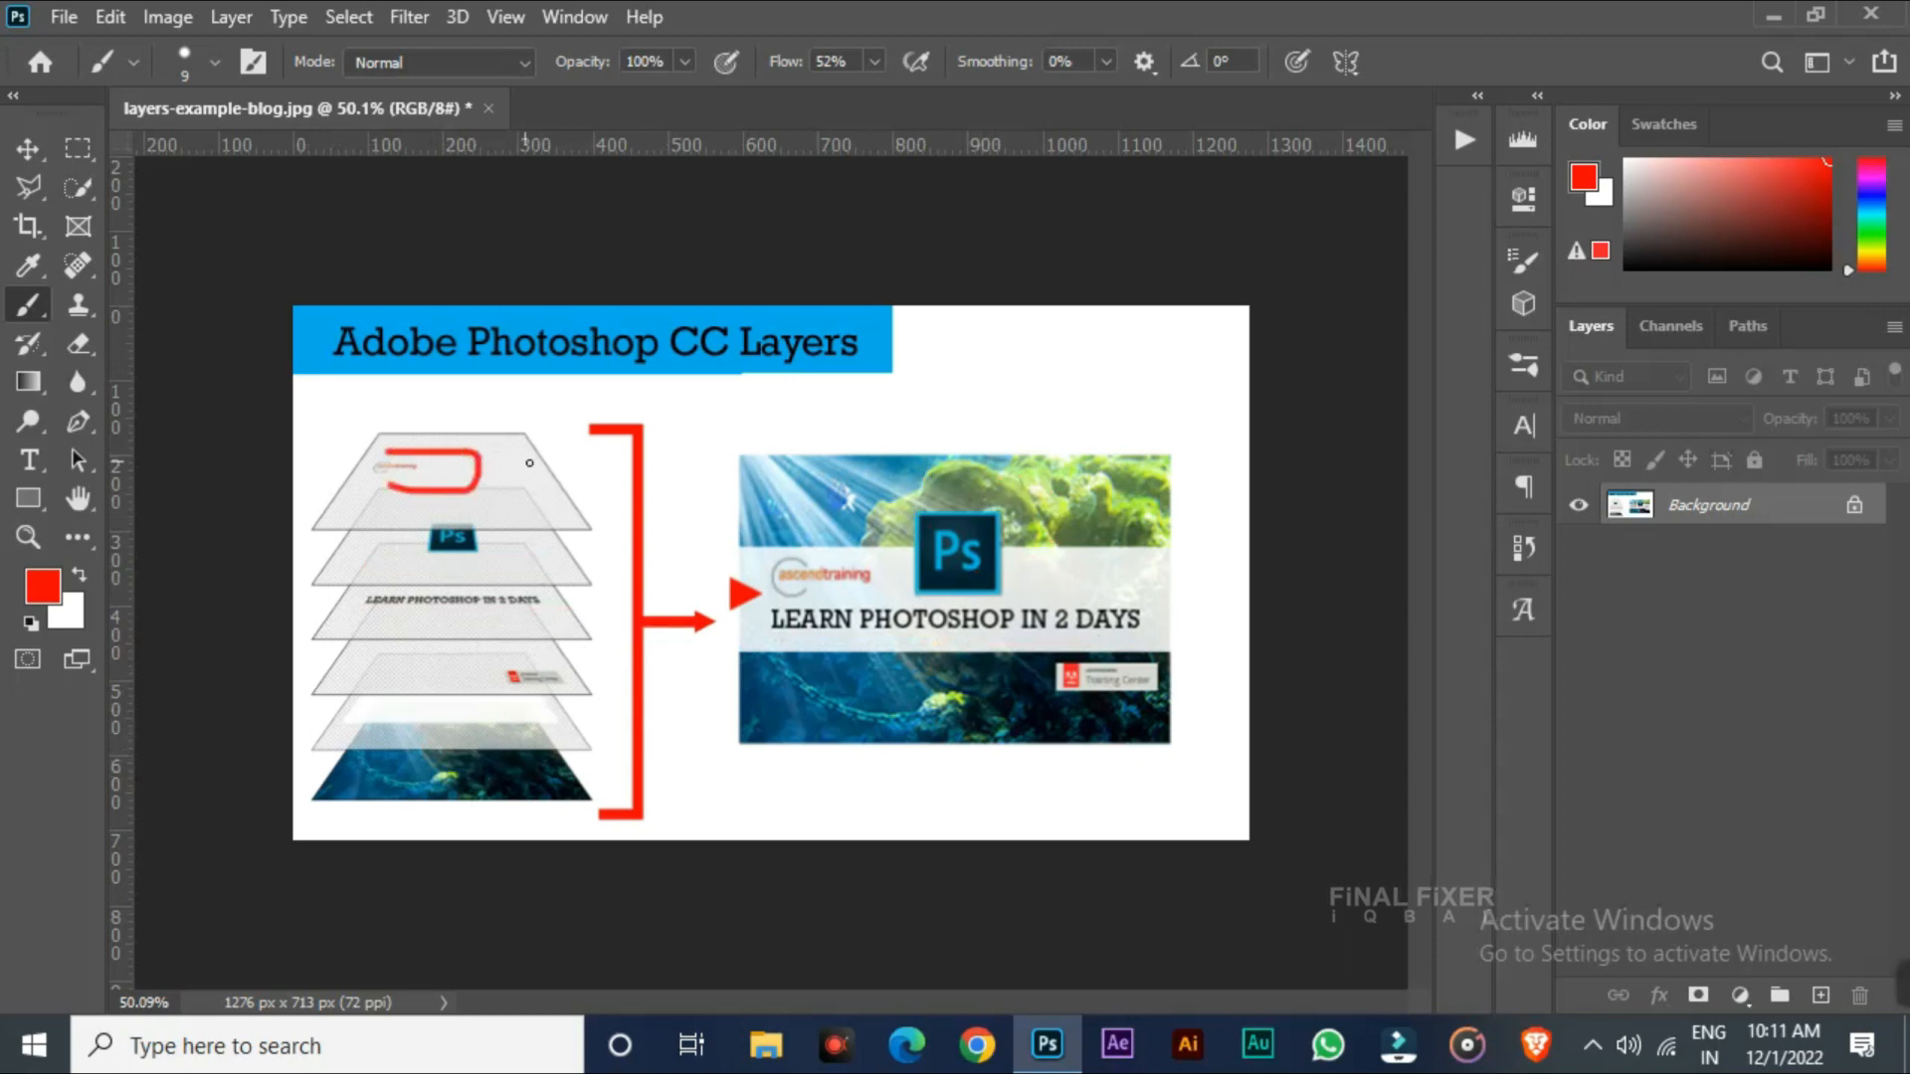
mouse_move(854, 554)
left_mouse_down()
mouse_move(746, 603)
mouse_move(818, 563)
left_mouse_up()
key("ctrl+z")
key("ctrl+z")
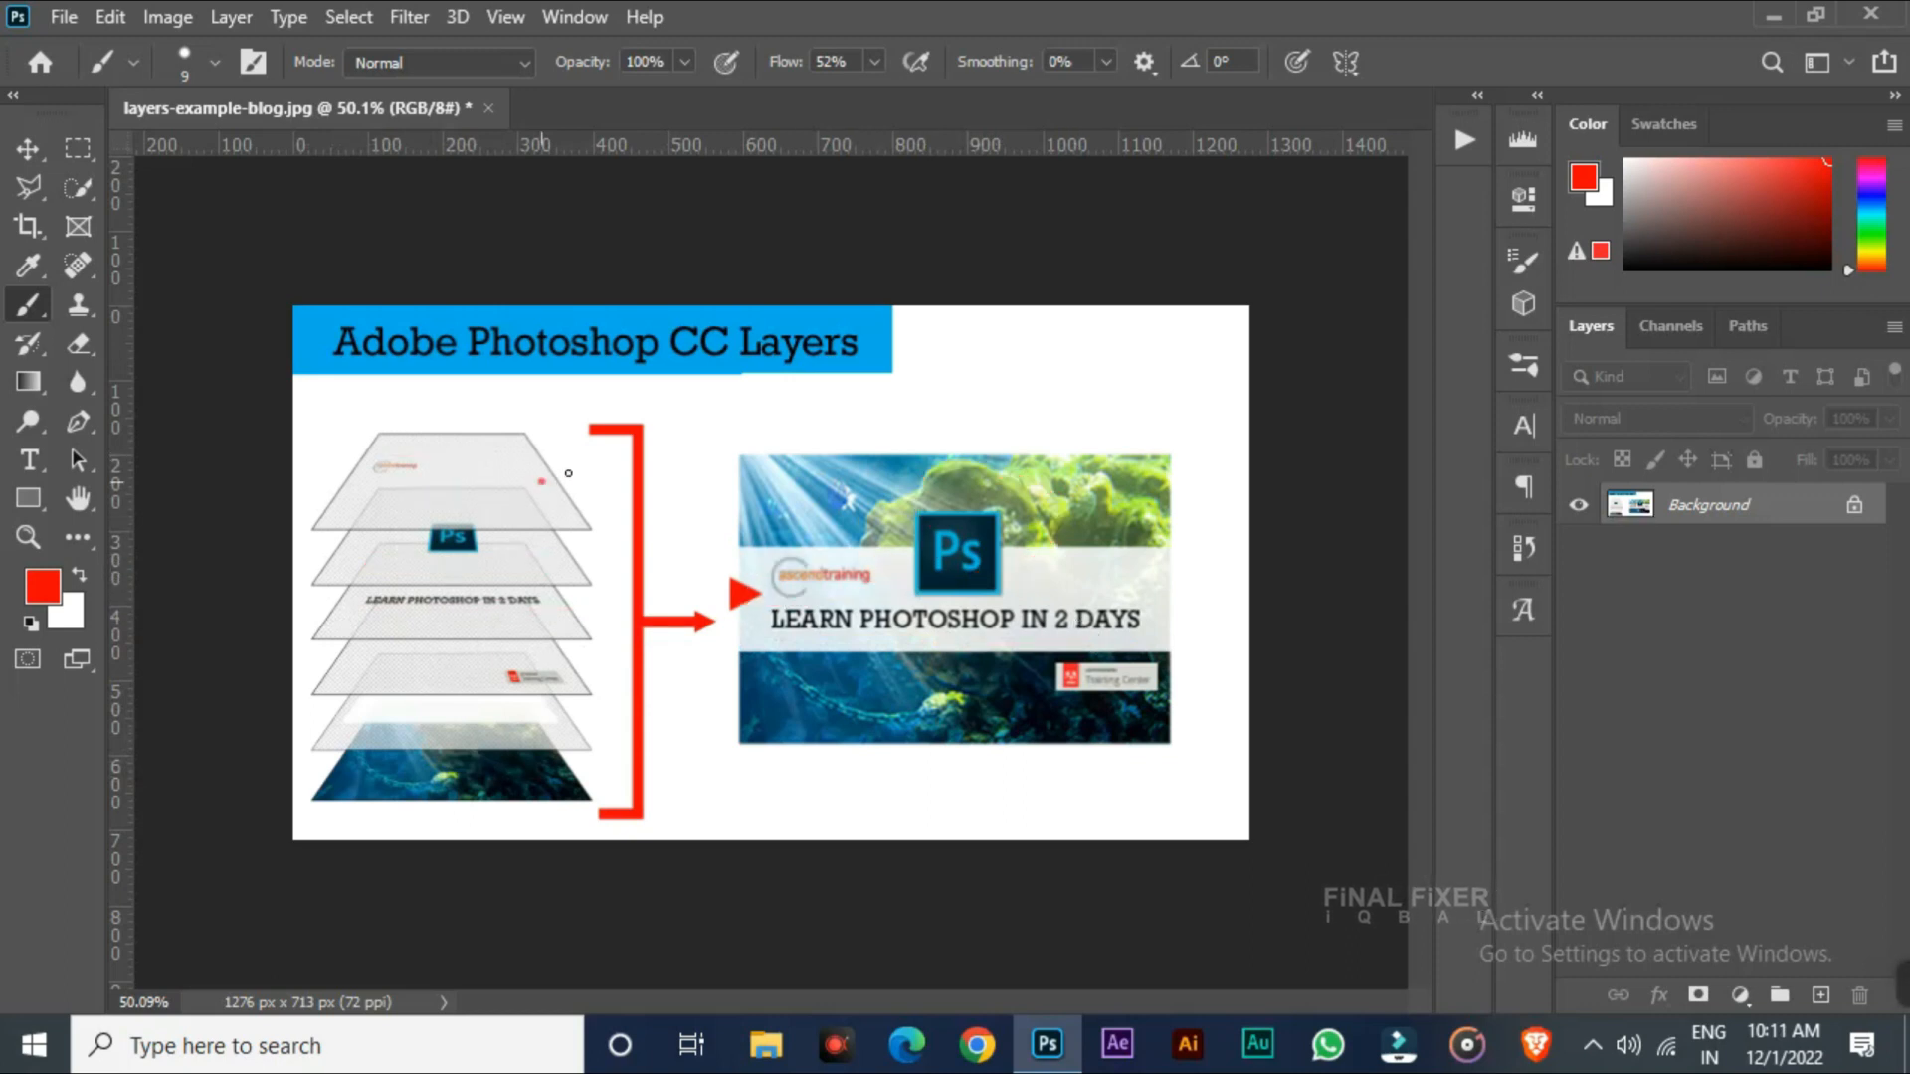
Draw red connector strokes to the banner, undo them, and underline the diagram title
mouse_move(540, 481)
left_mouse_down()
mouse_move(647, 735)
mouse_move(508, 781)
left_mouse_up()
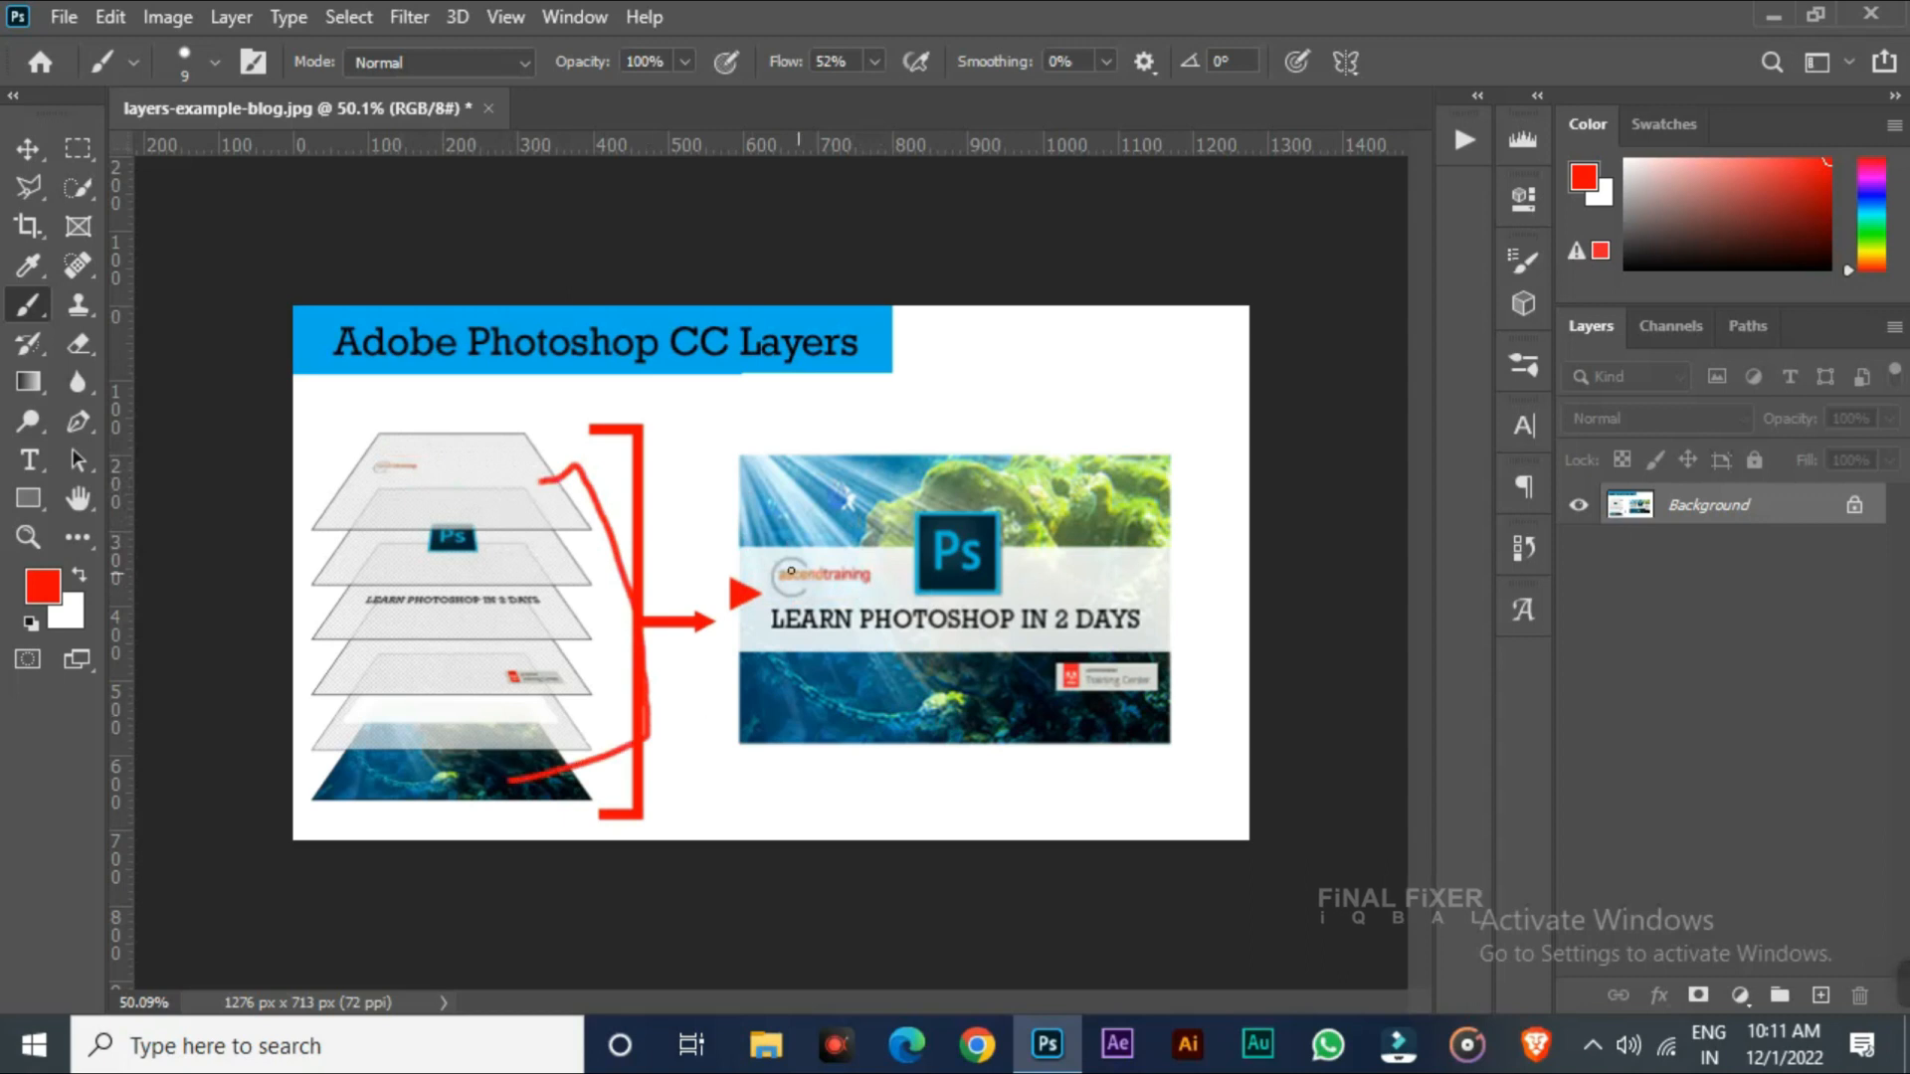
mouse_move(724, 457)
left_mouse_down()
mouse_move(908, 409)
mouse_move(995, 801)
mouse_move(808, 595)
left_mouse_up()
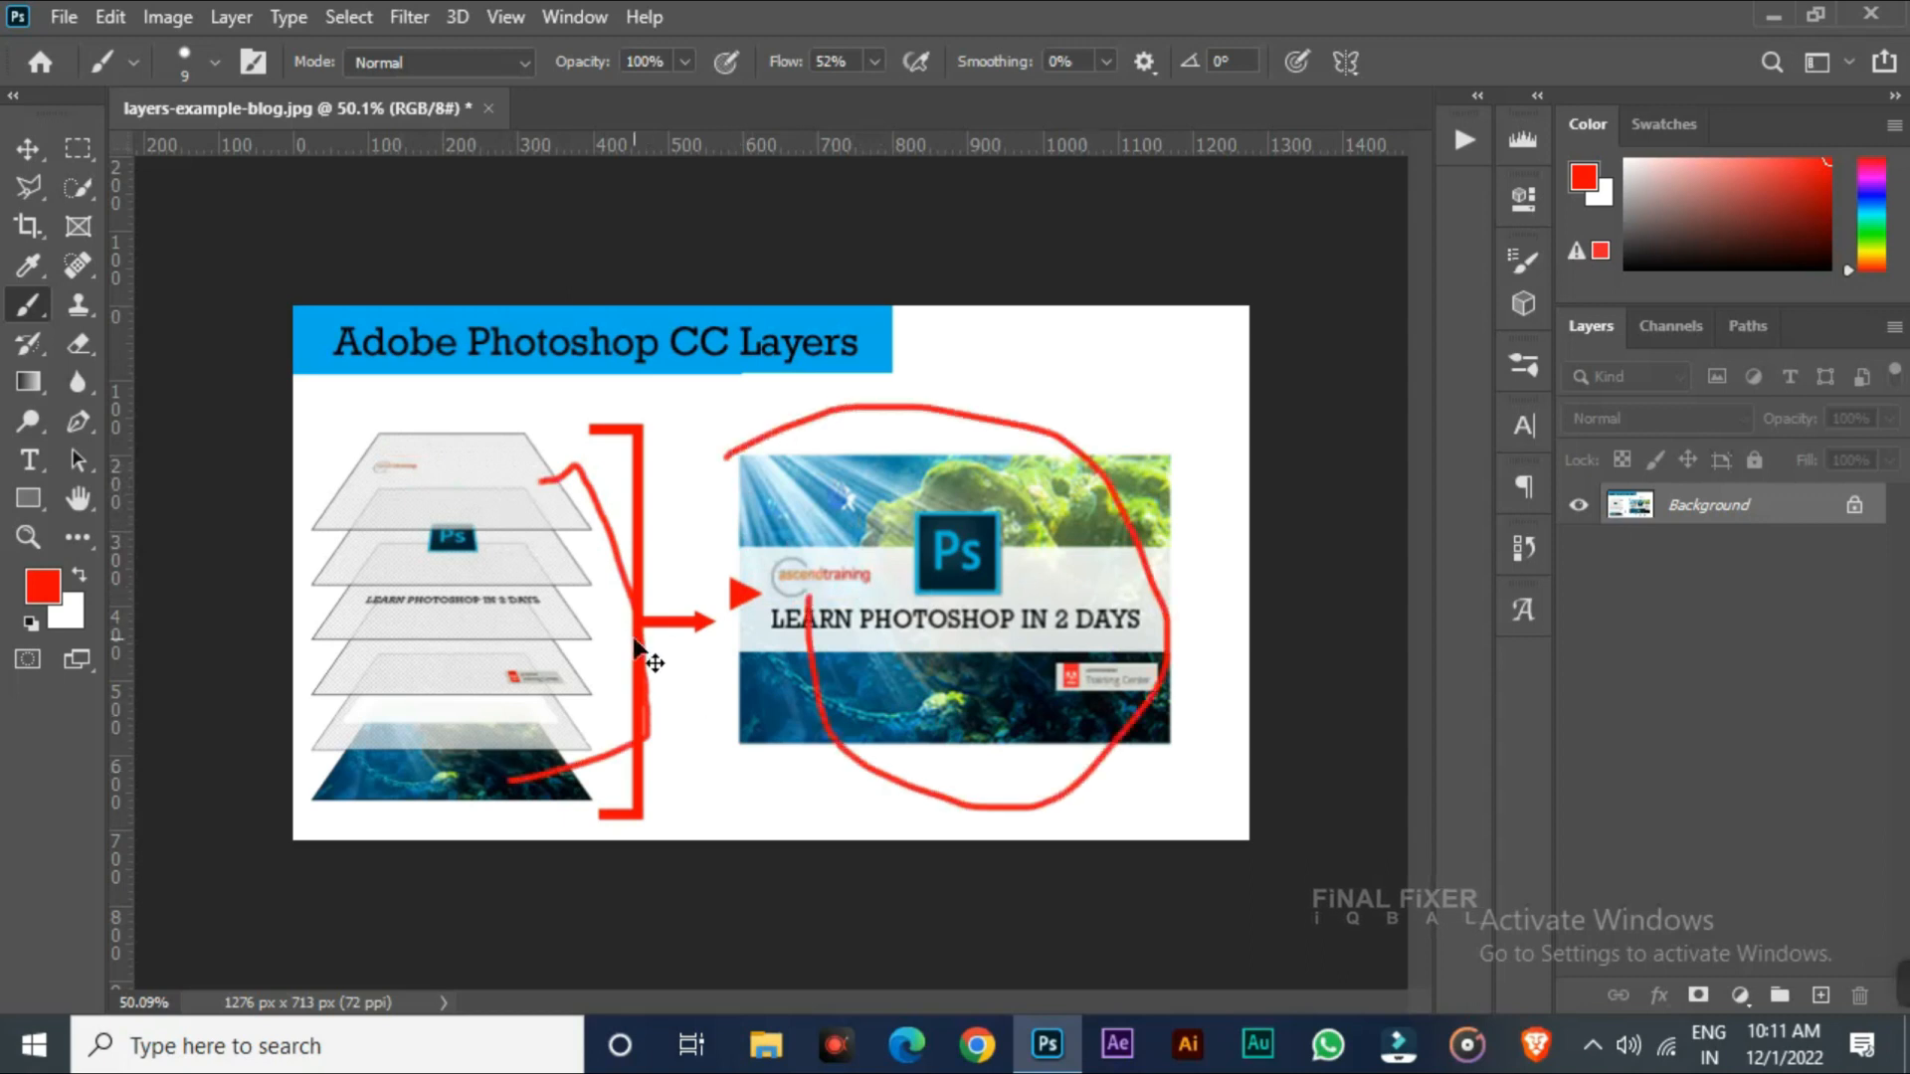
key("ctrl+z")
key("ctrl+z")
left_click_drag(326, 360, 778, 383)
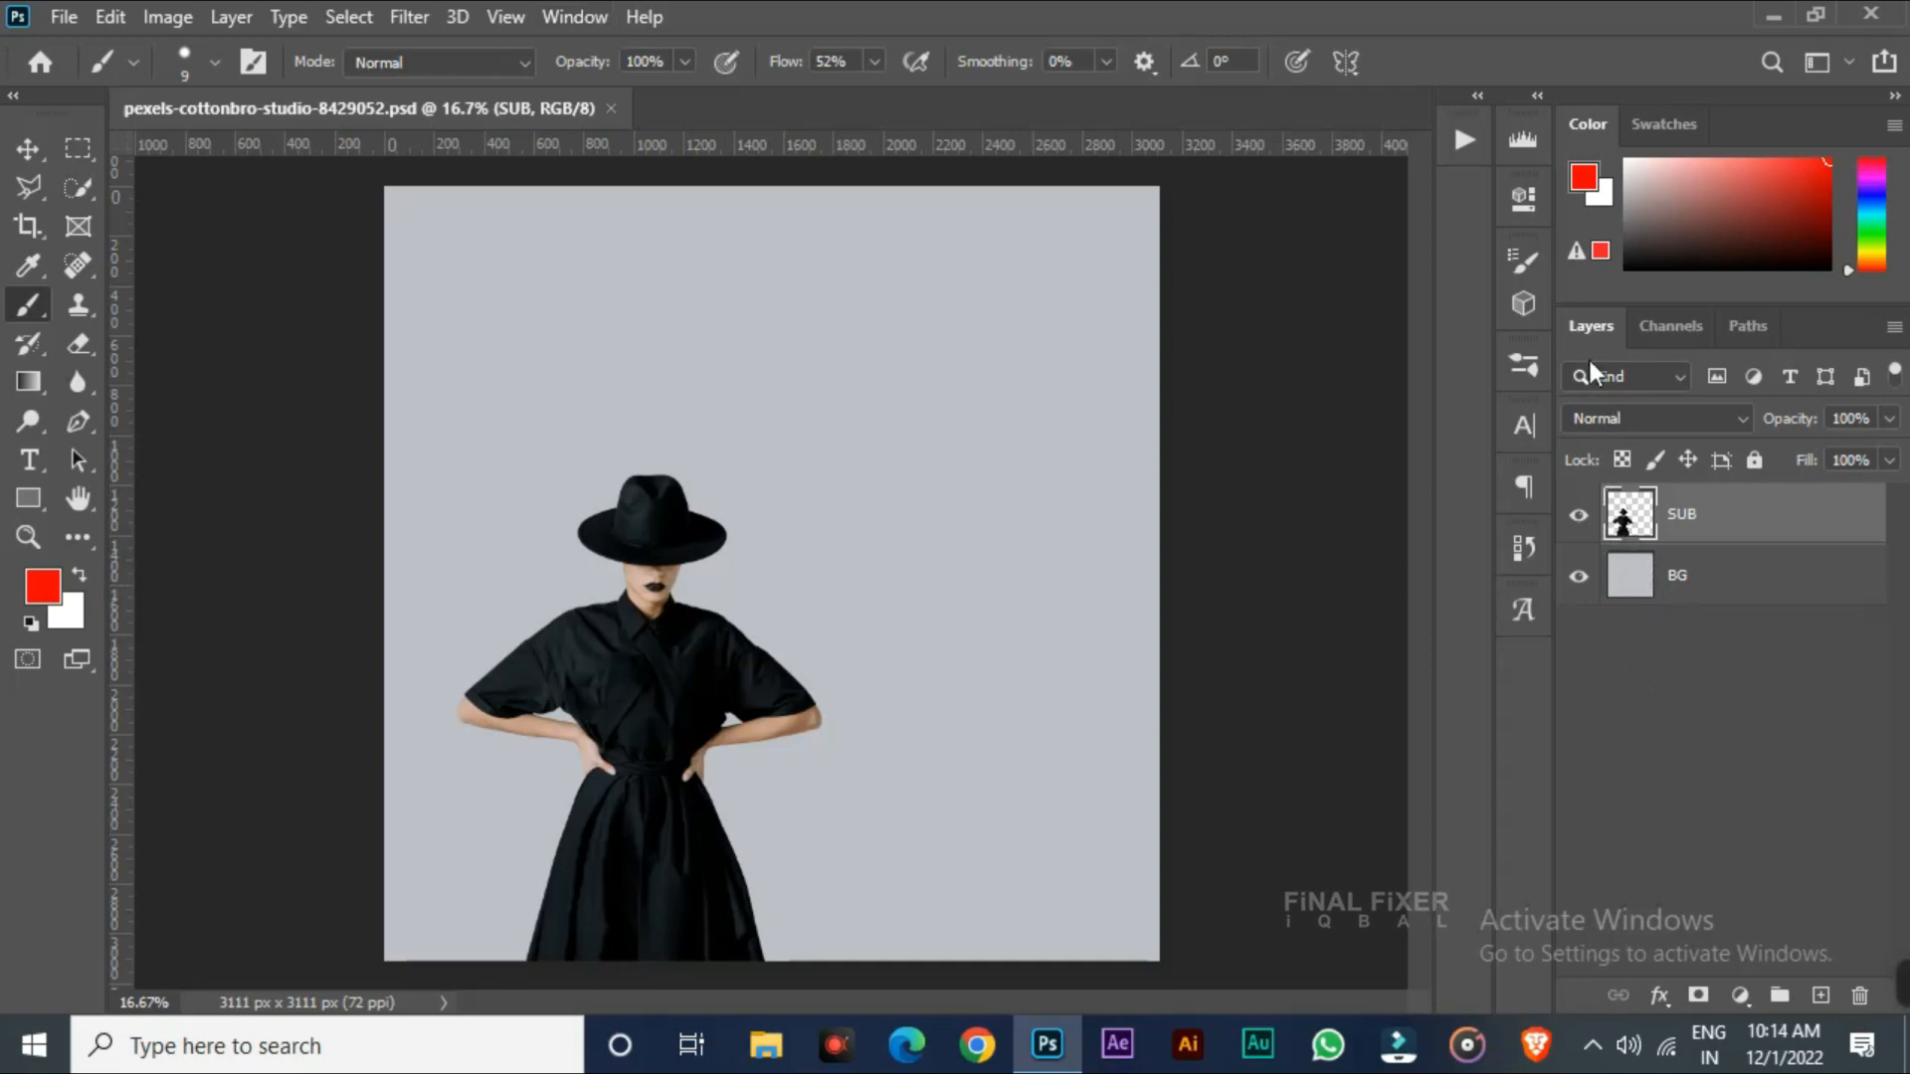
Check the Layers entry in the Window menu and select the SUB and BG layers in turn
left_click(575, 17)
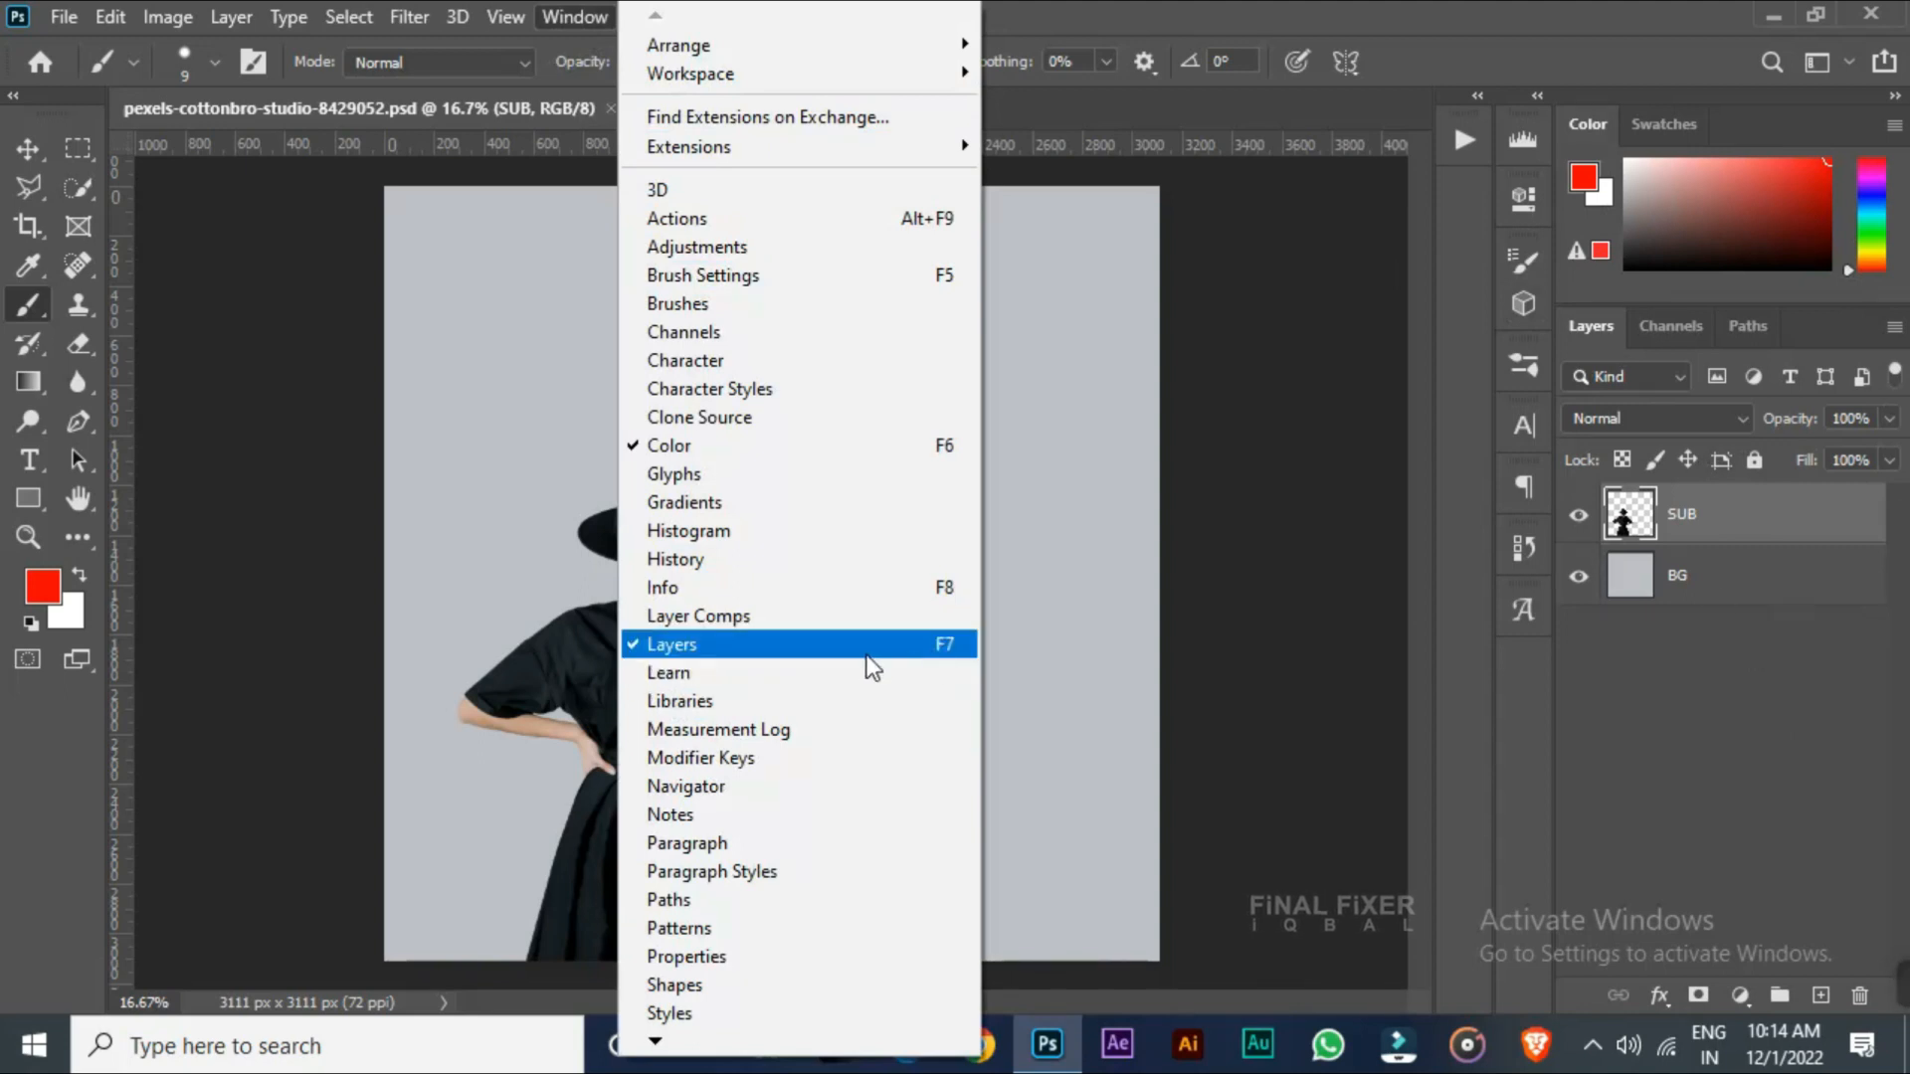
left_click(1632, 579)
left_click(1719, 531)
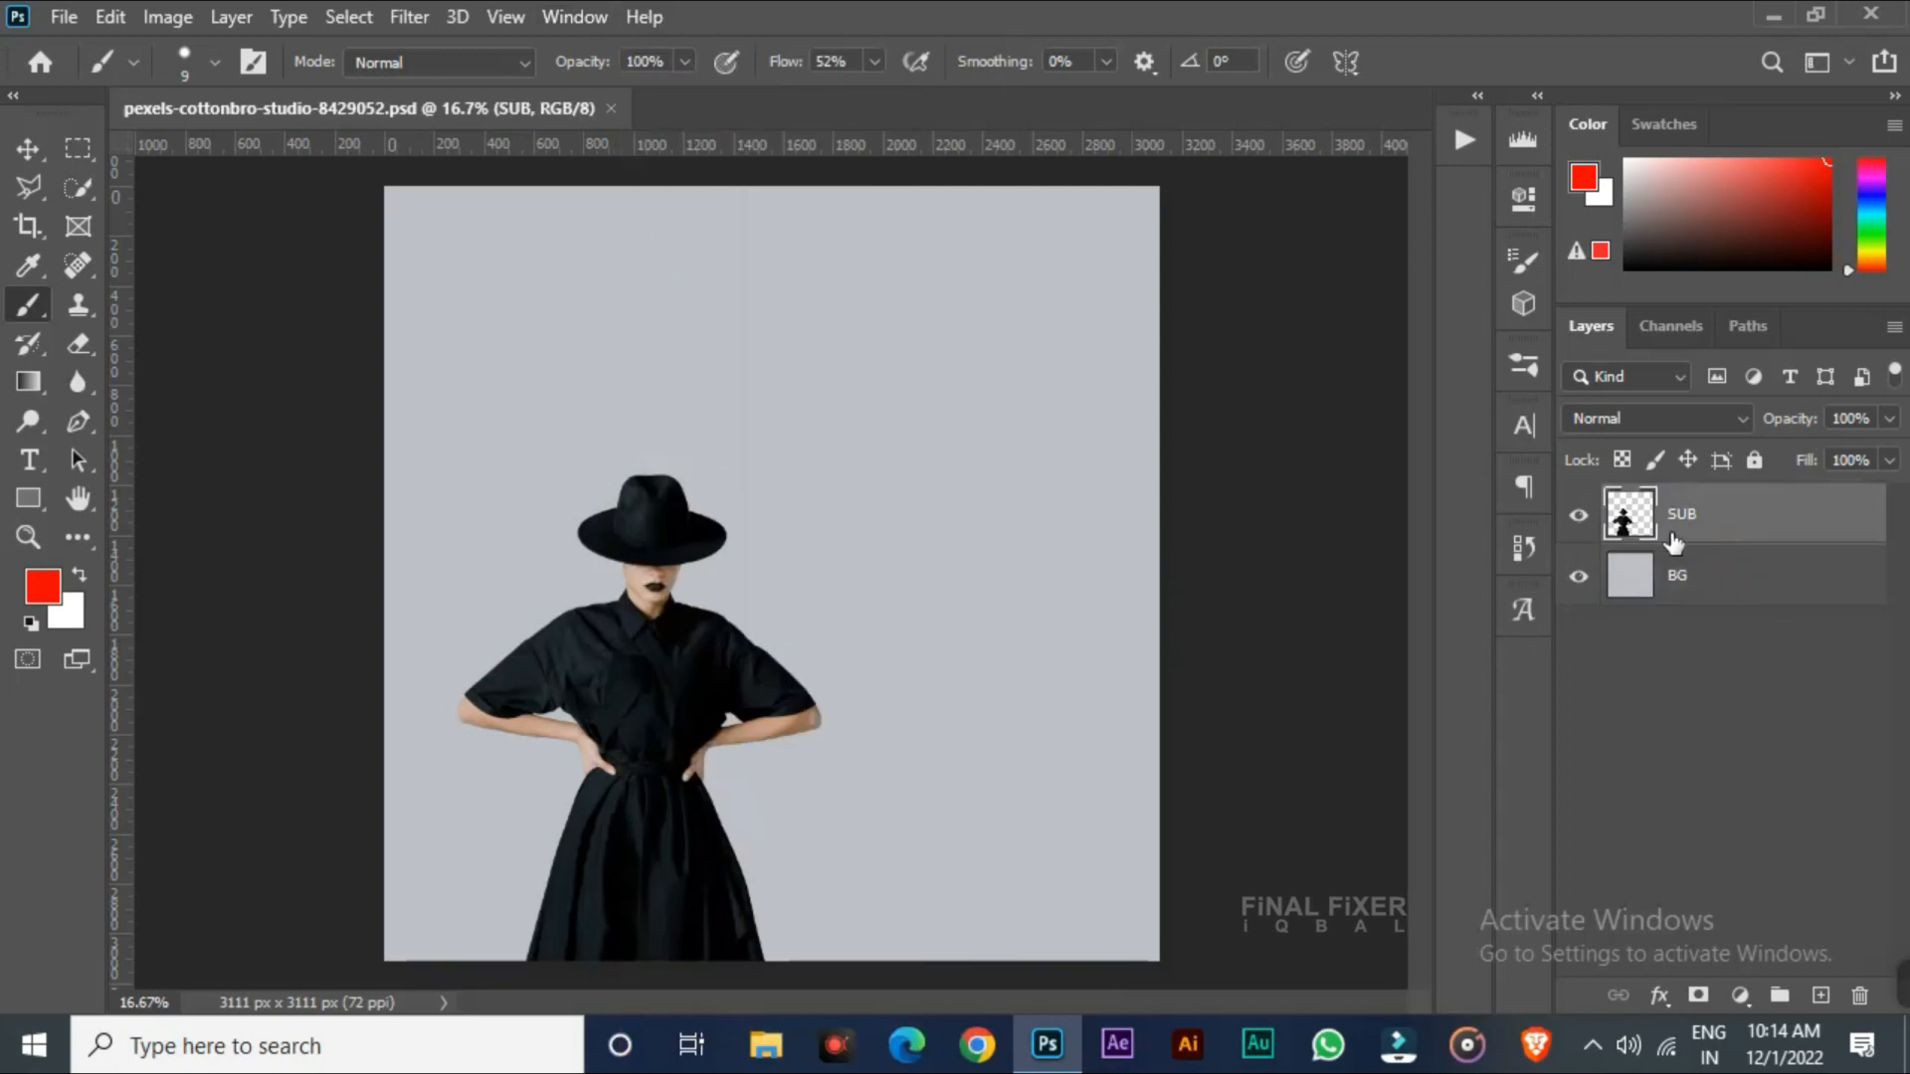
left_click(1728, 563)
left_click(1728, 531)
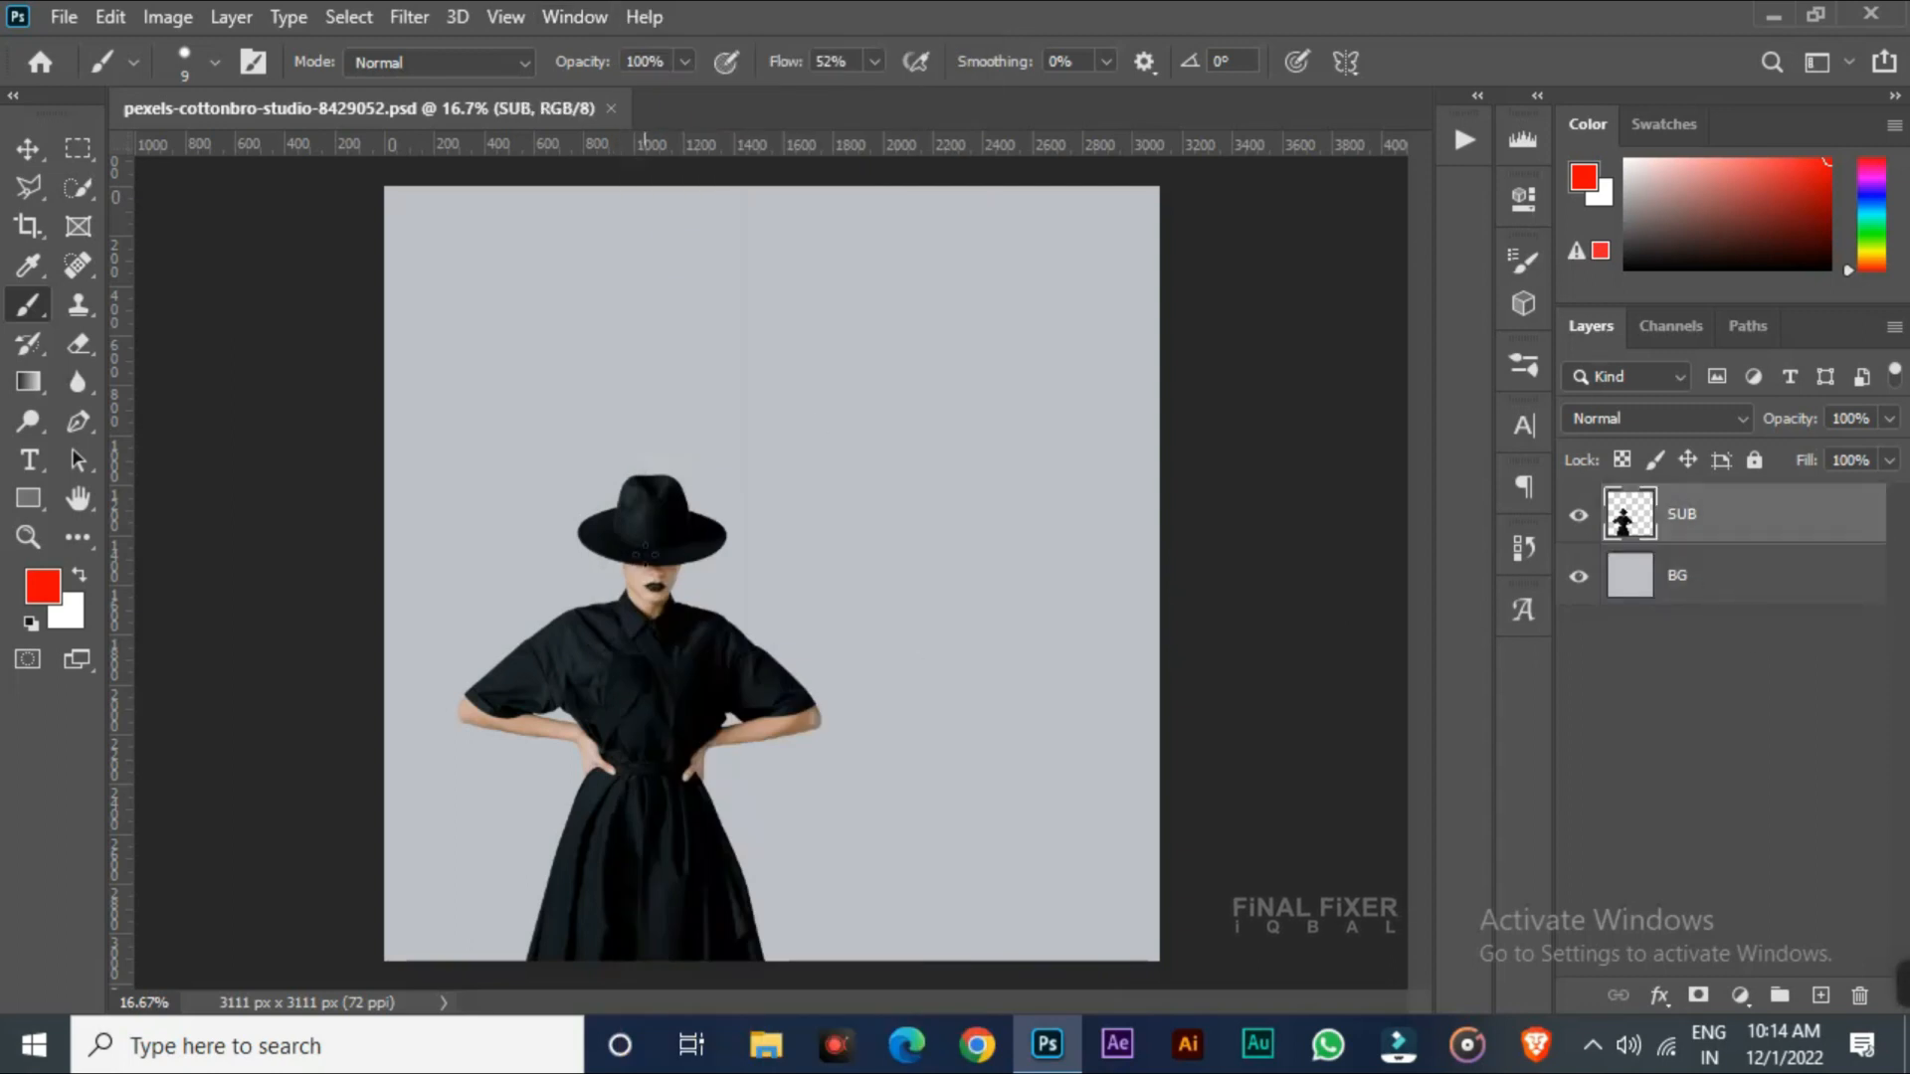
left_click(1740, 560)
left_click(1608, 530)
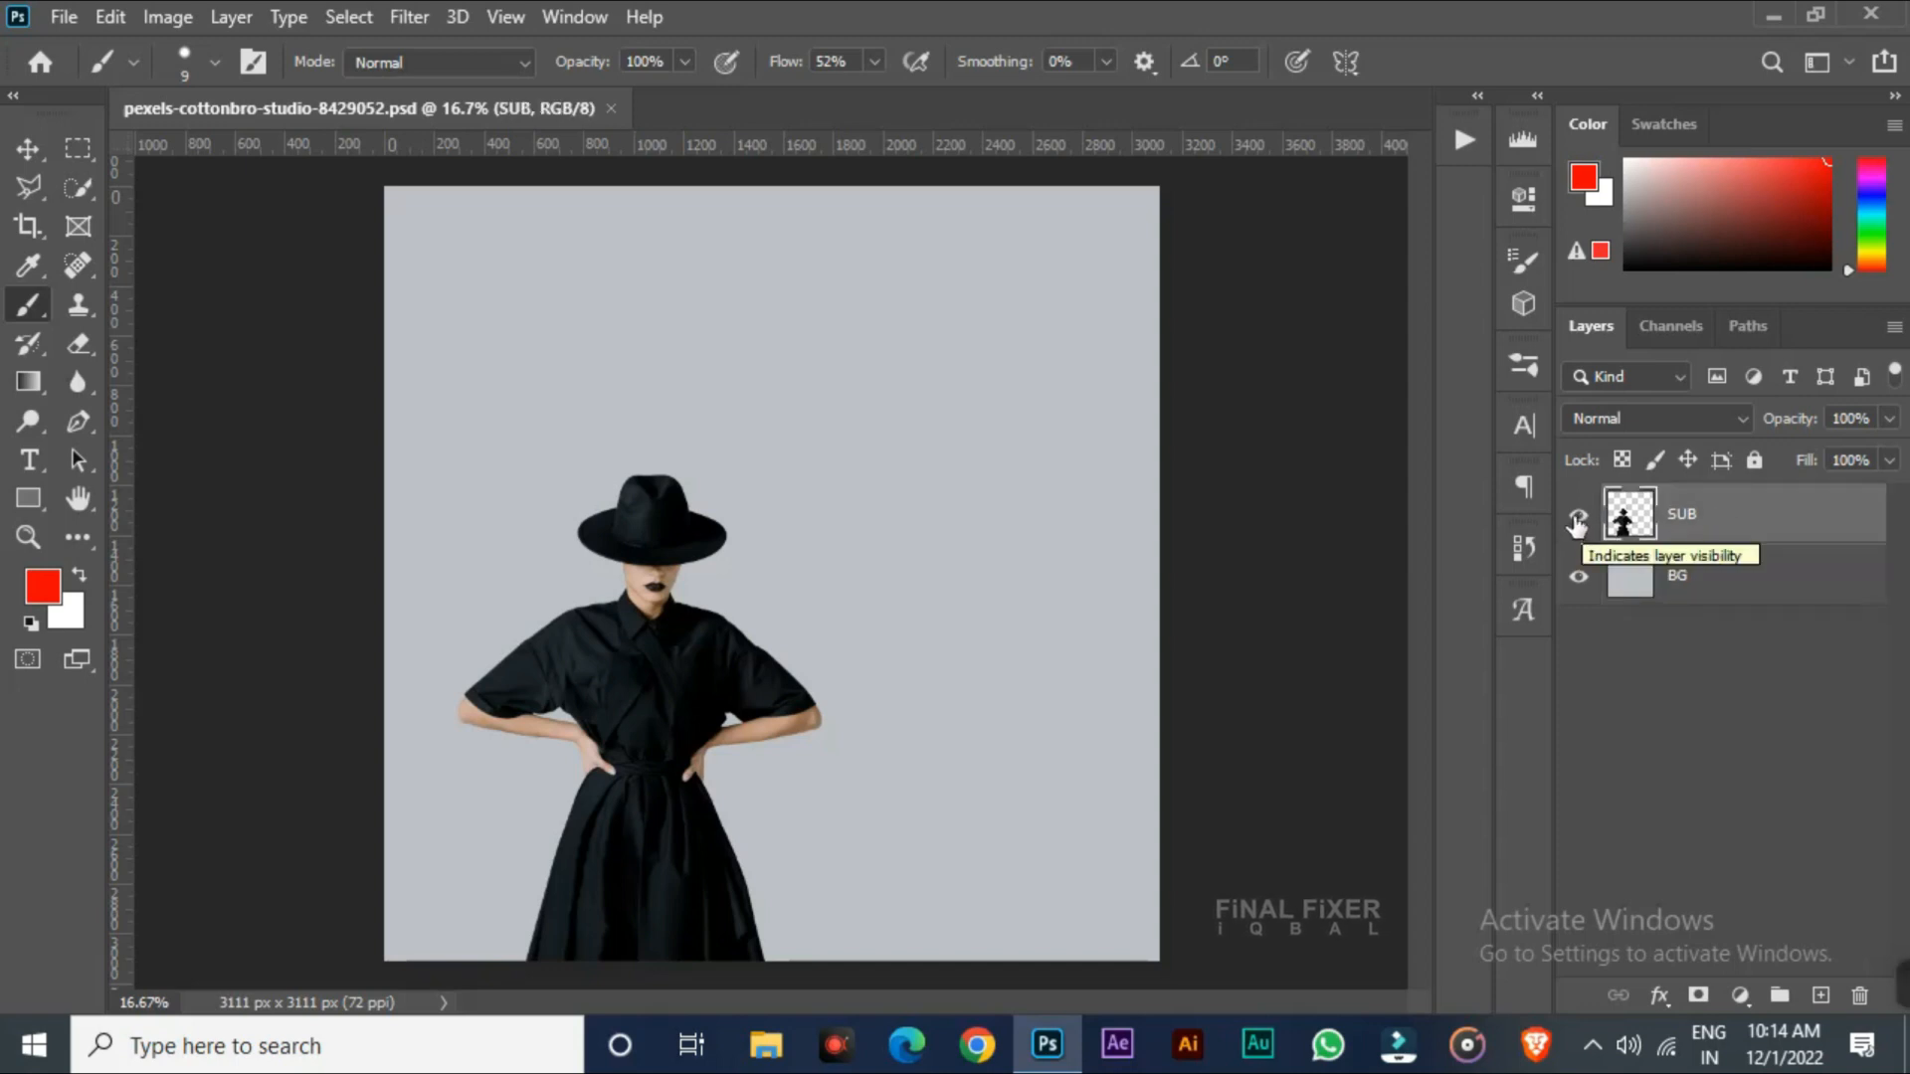
Toggle the SUB layer's visibility off and on, and open its name for editing without renaming it
left_click(1579, 522)
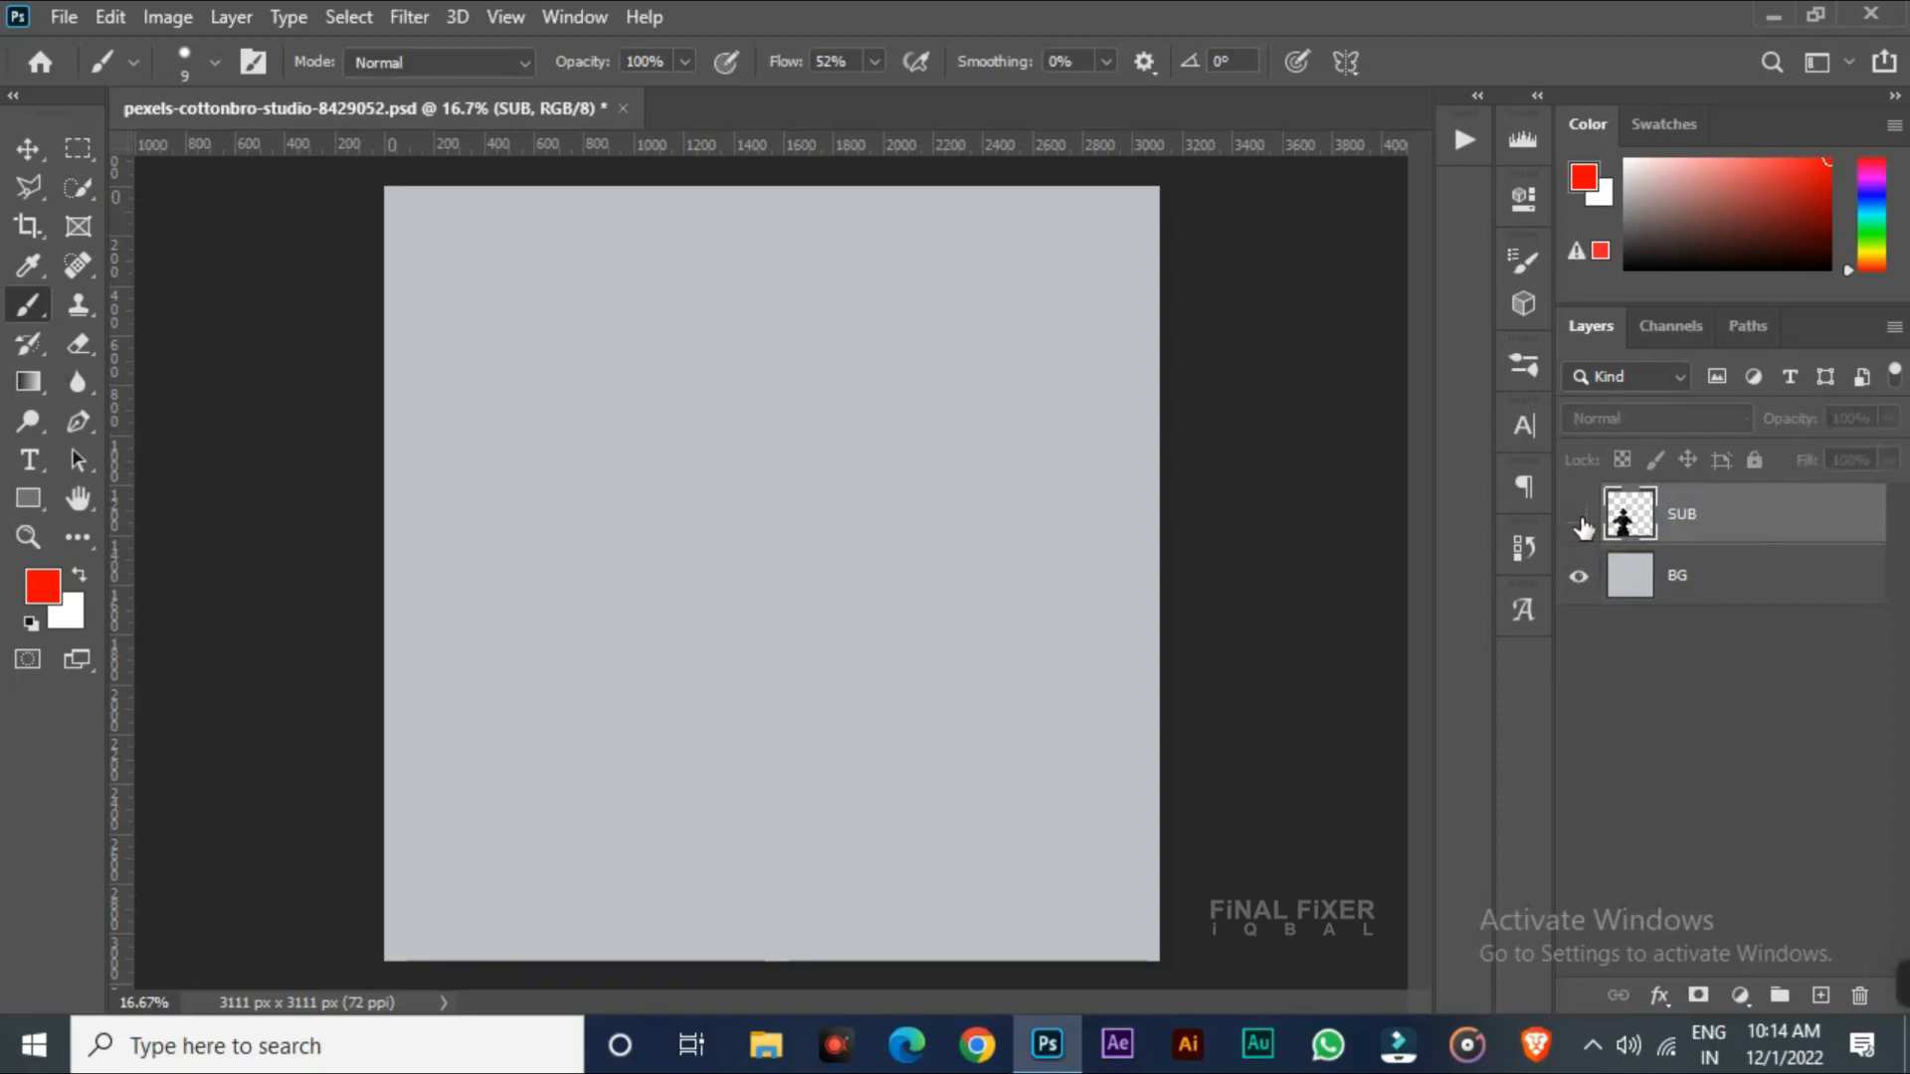
left_click(1580, 525)
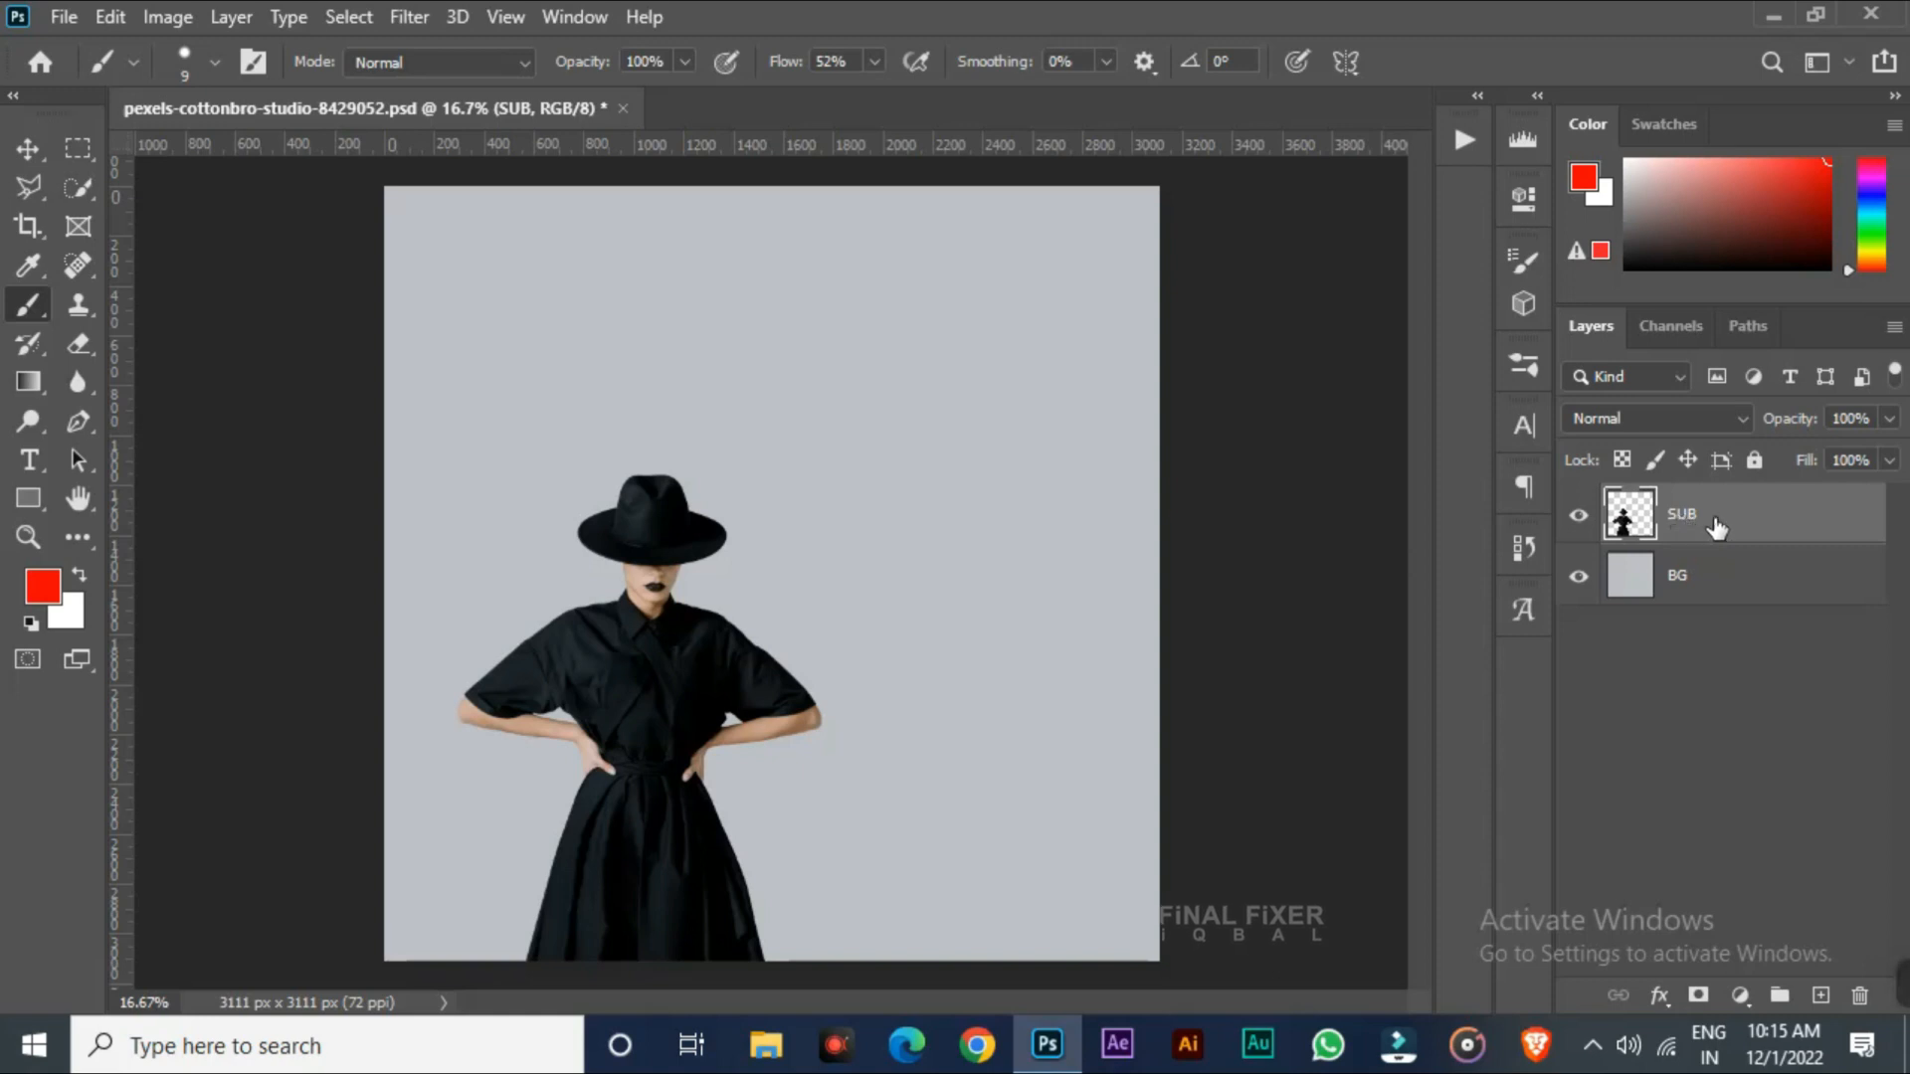
double_click(1683, 524)
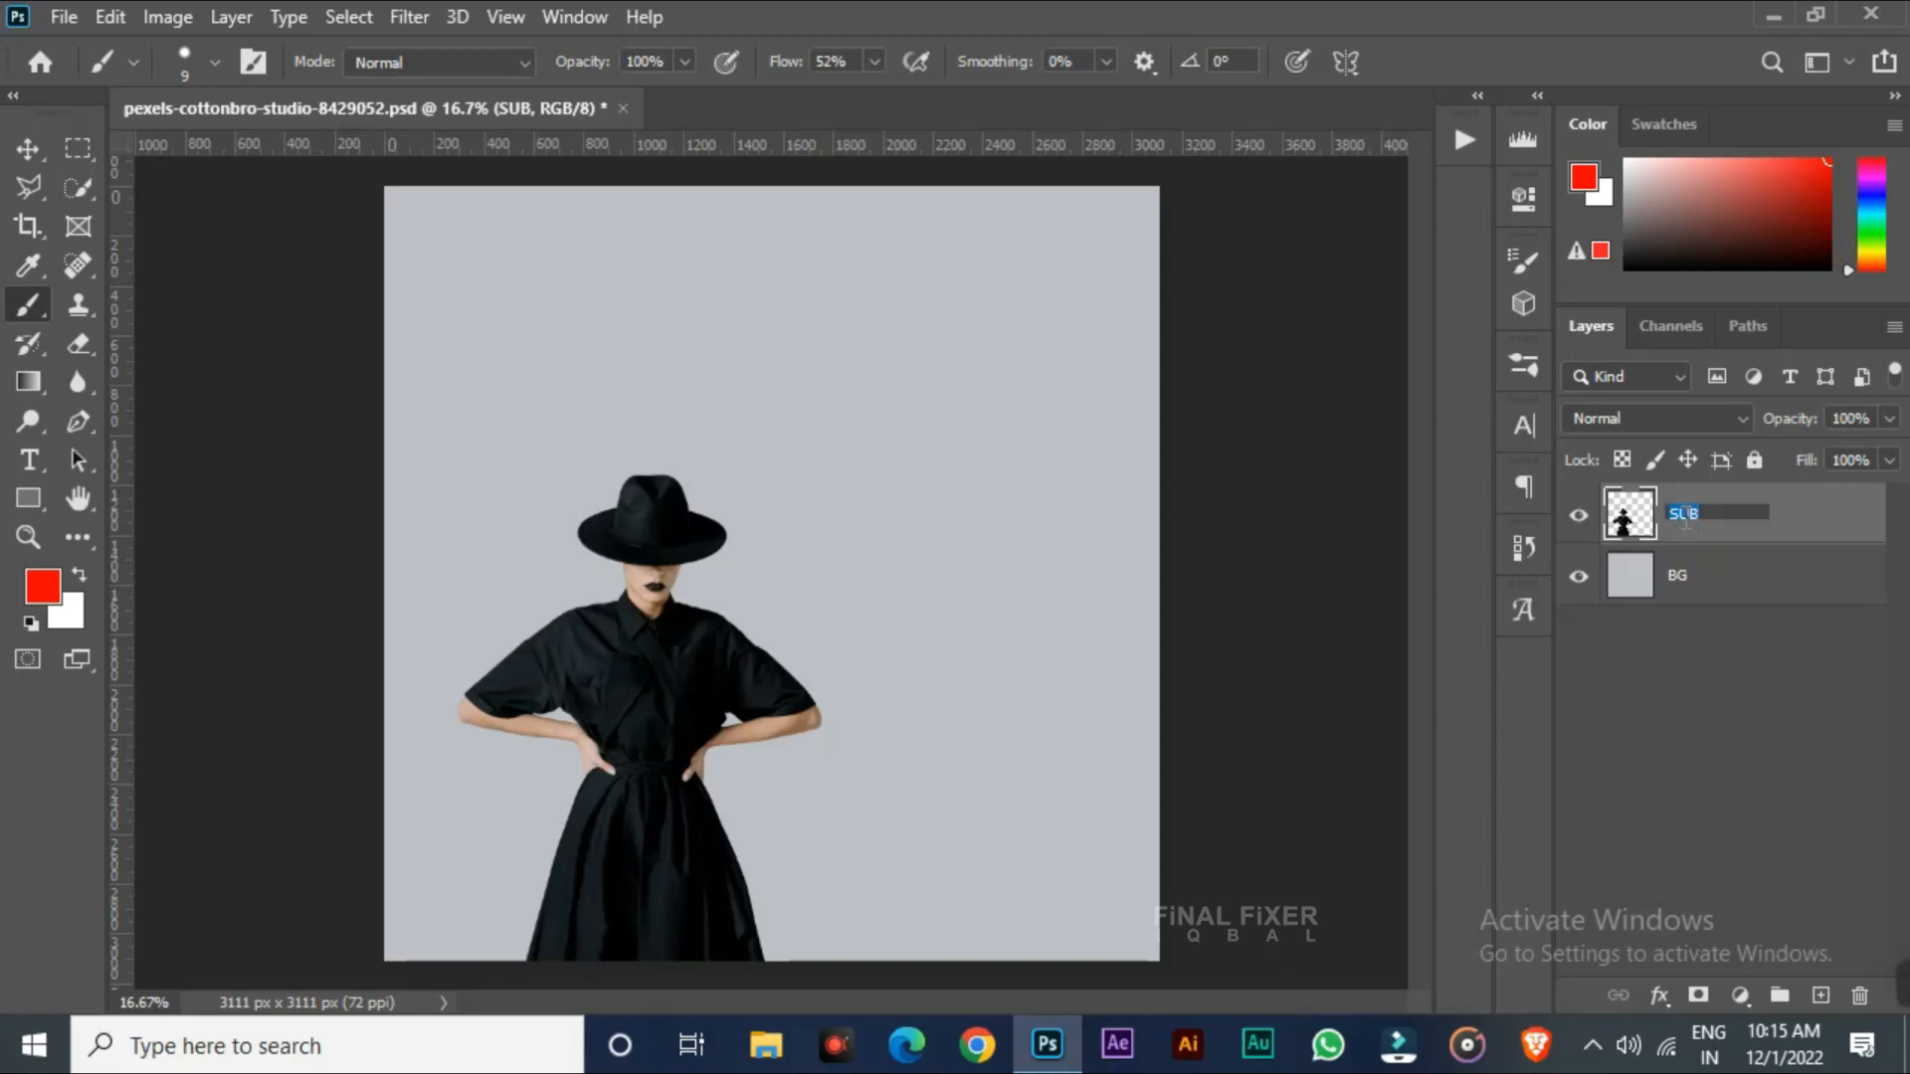
left_click(1763, 523)
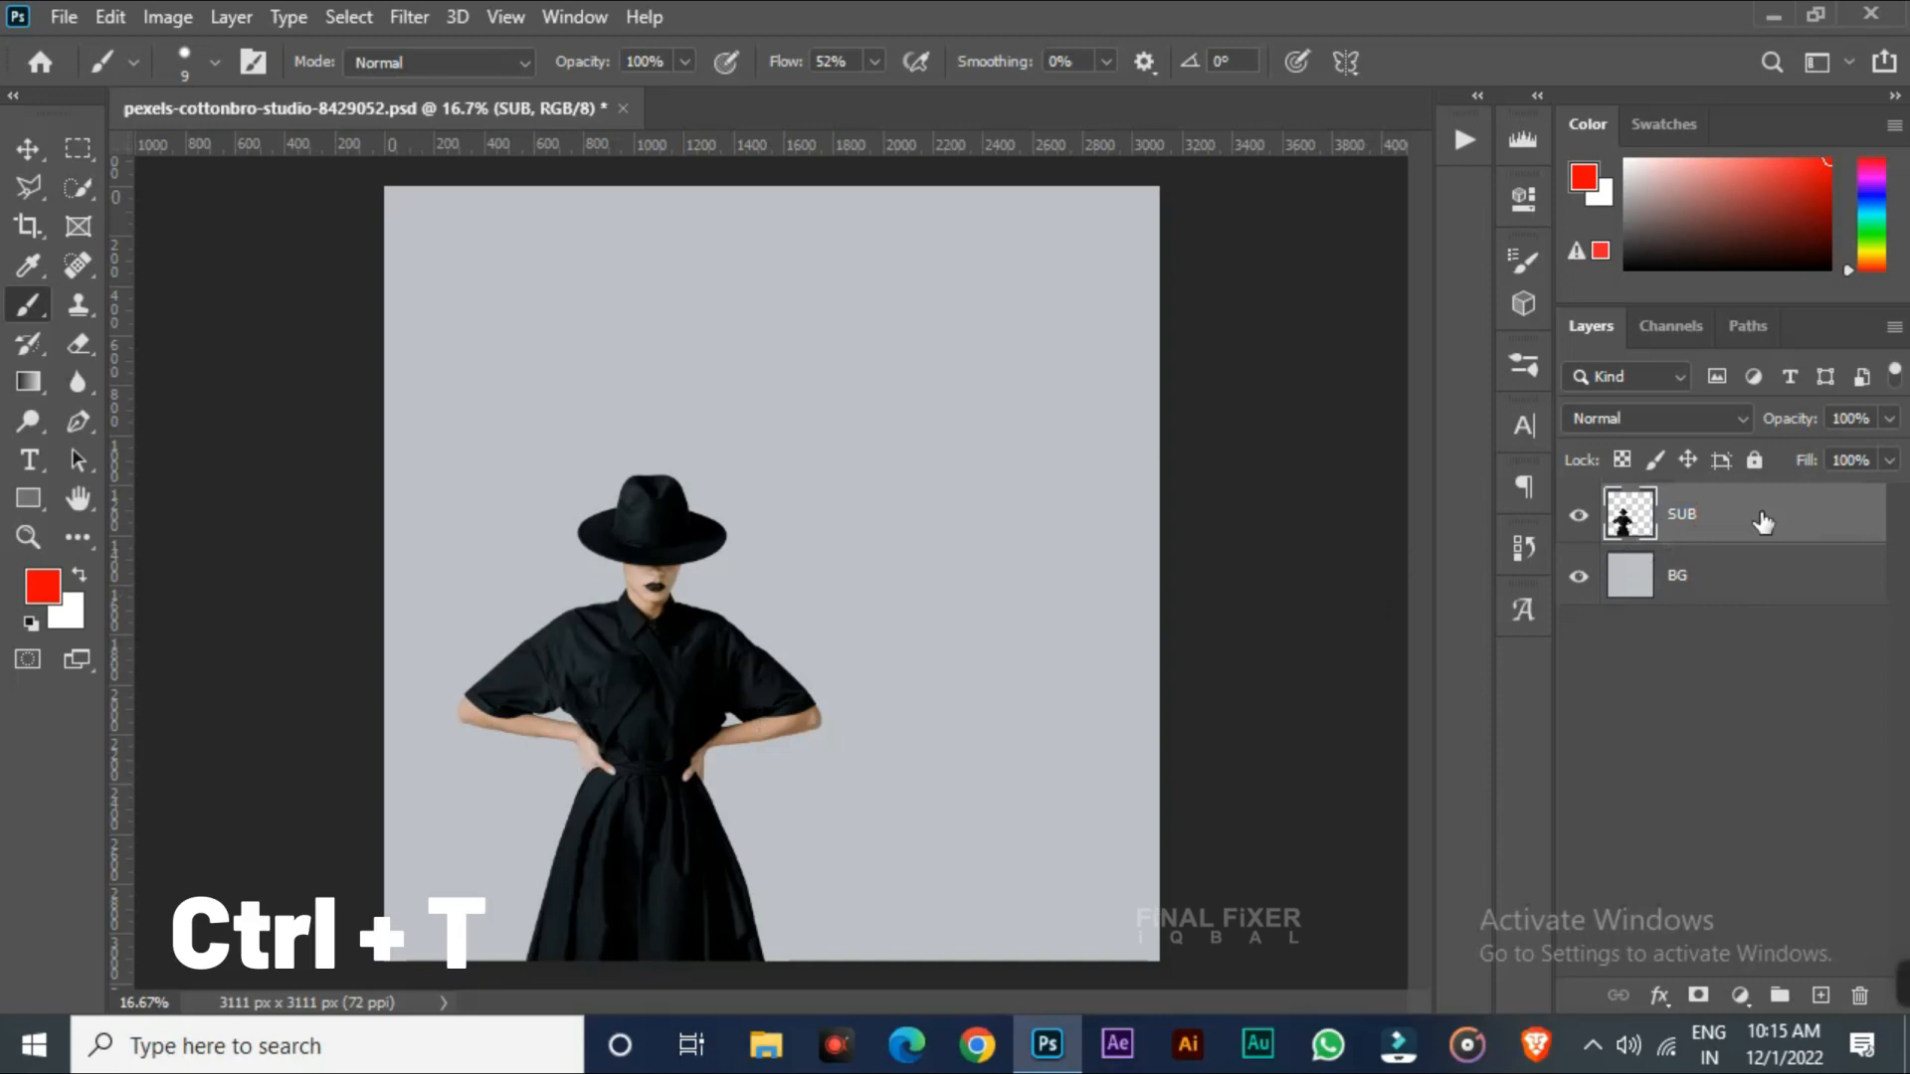
Free-transform the SUB layer, scaling it to 93.30% and moving the figure toward the canvas's left edge
key("ctrl+t")
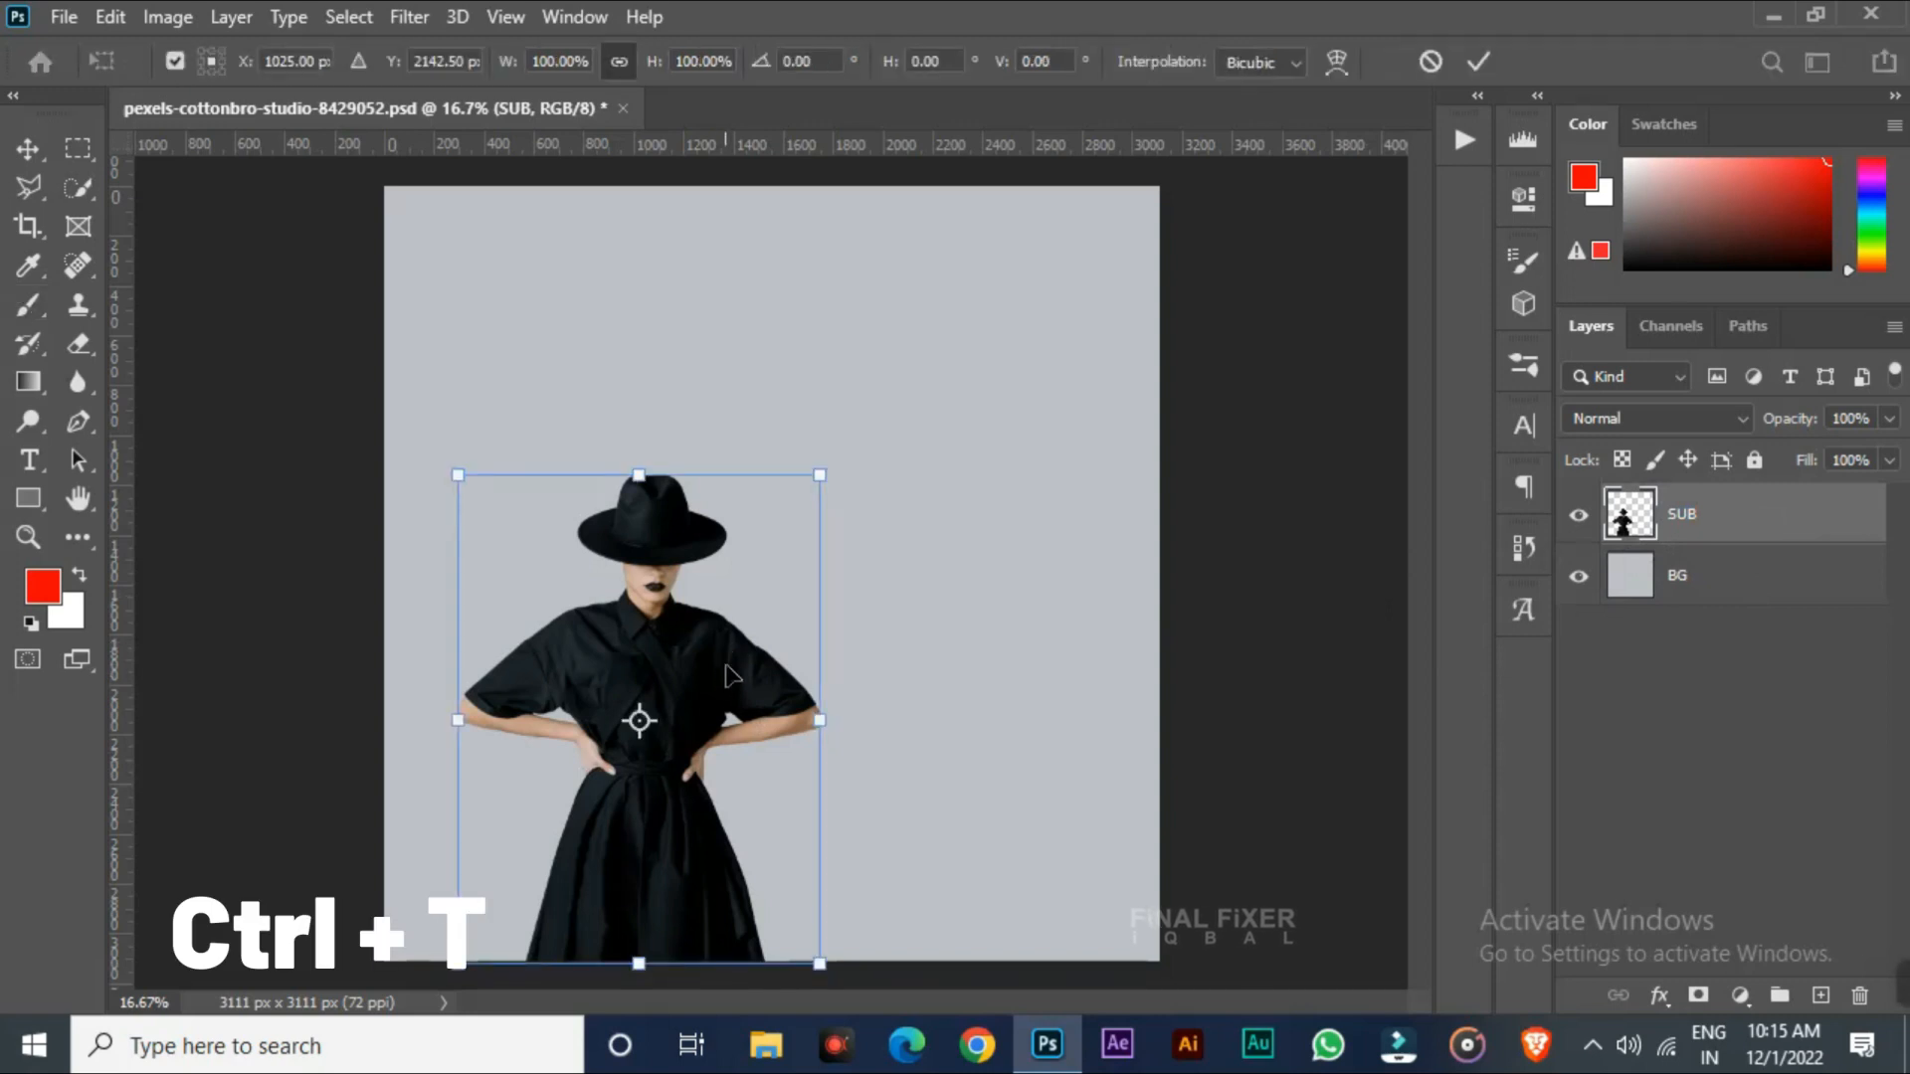
left_click_drag(703, 648, 843, 645)
mouse_move(771, 470)
left_mouse_down()
mouse_move(759, 277)
mouse_move(767, 673)
mouse_move(772, 503)
left_mouse_up()
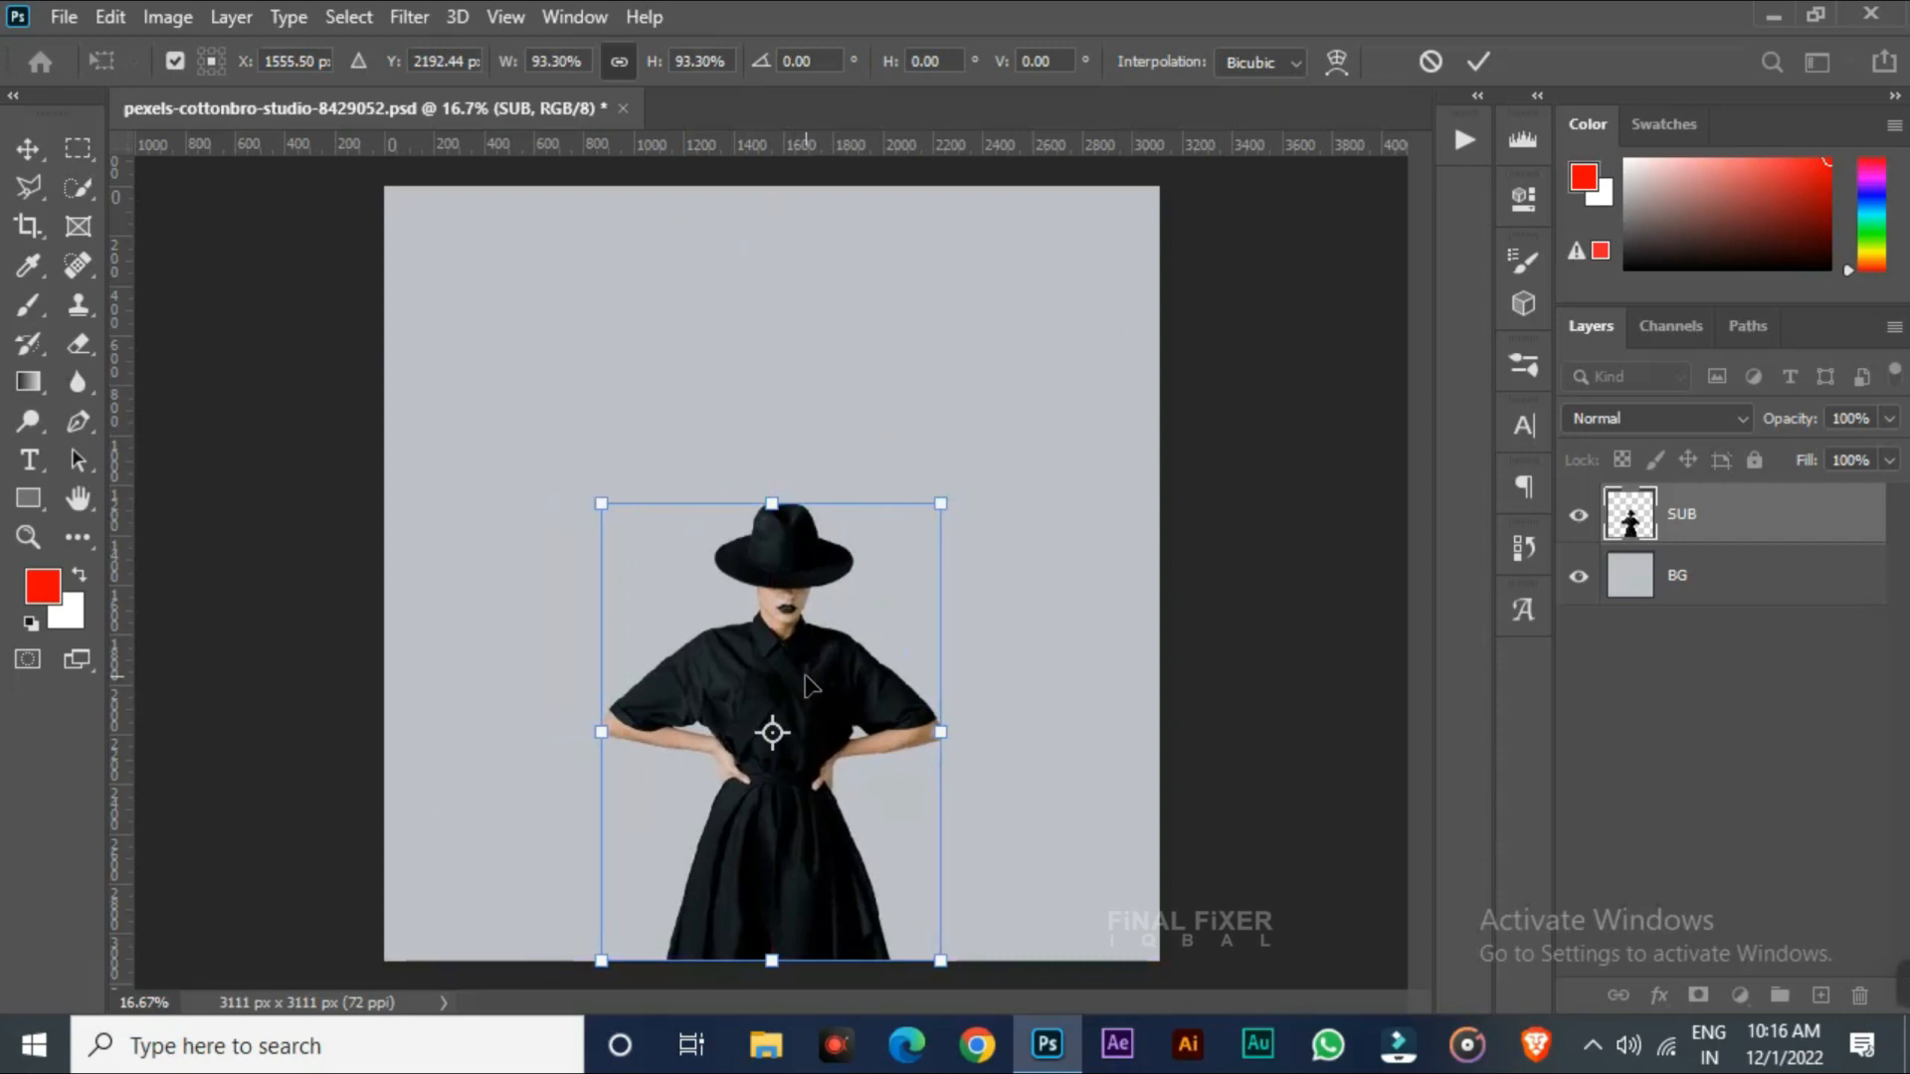
left_click_drag(836, 684, 622, 690)
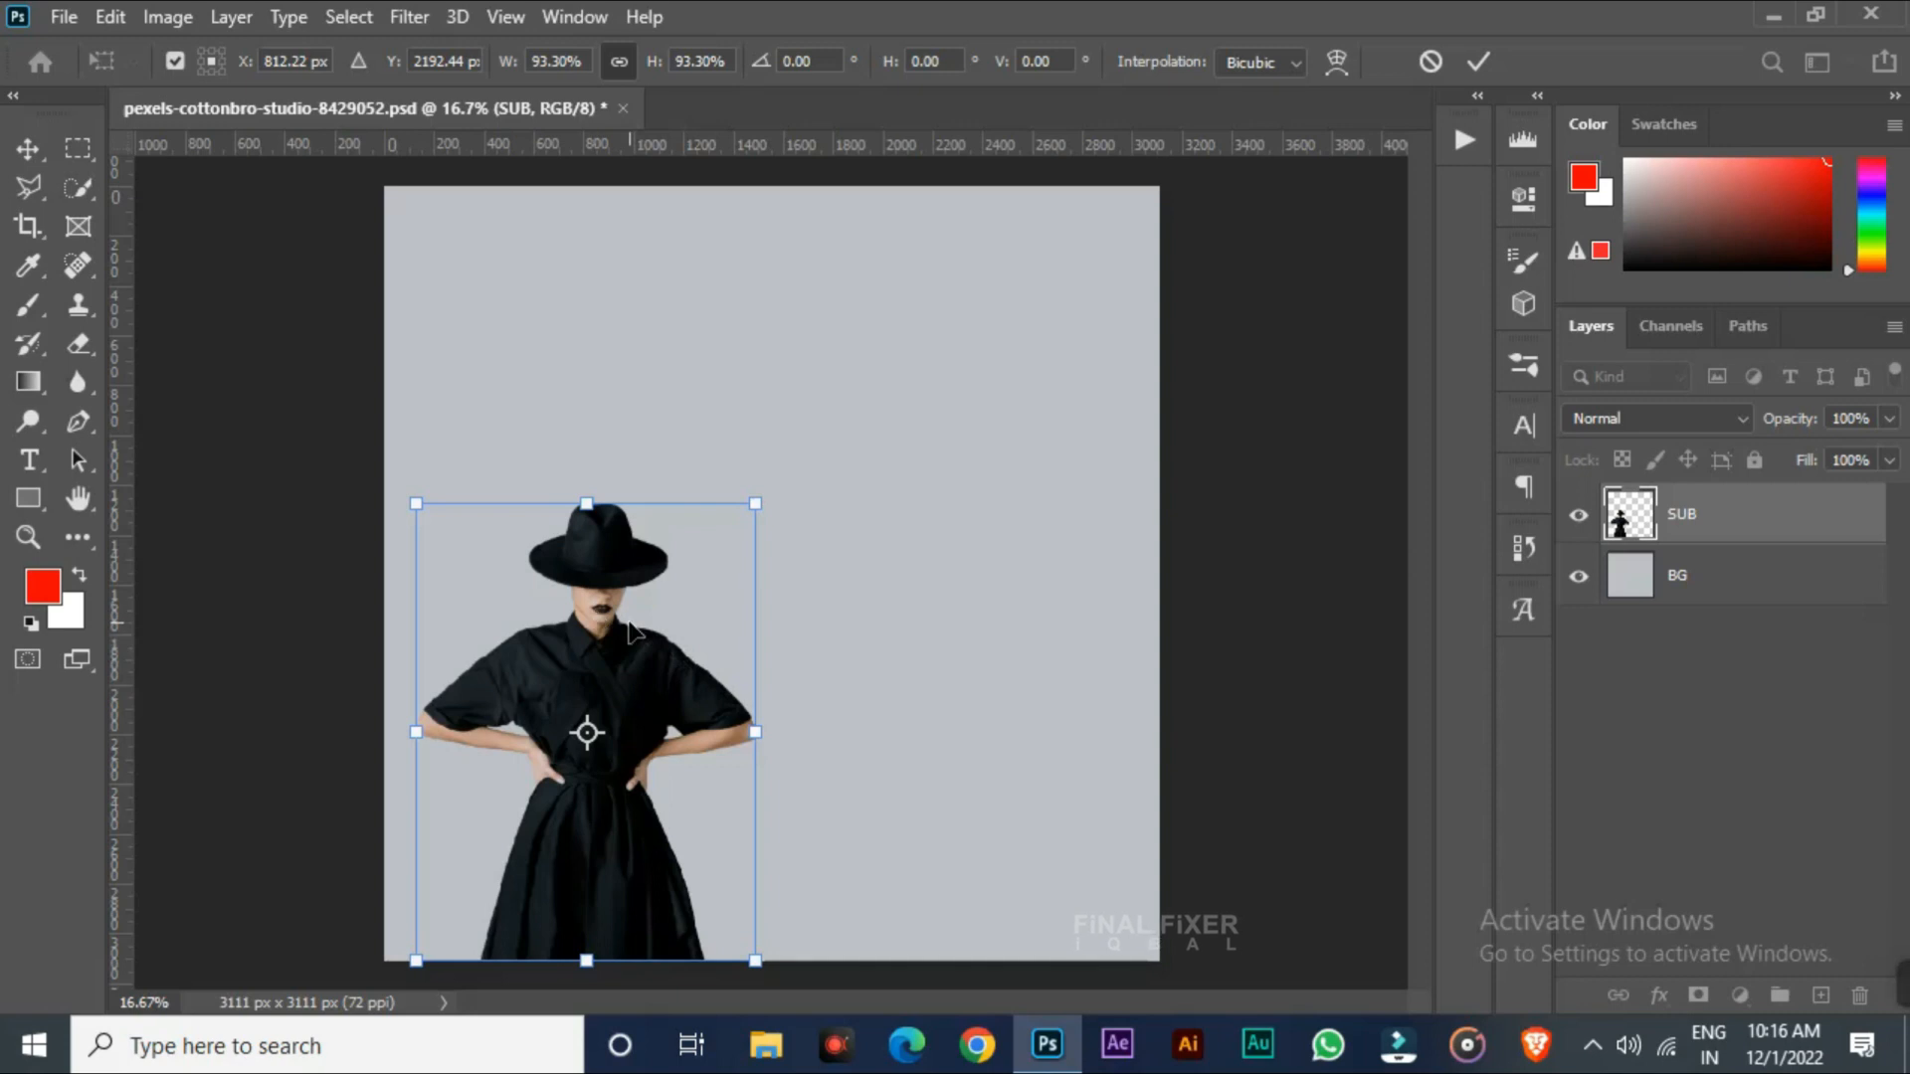
key("Return")
Add a Solid Color fill layer above SUB and pick a yellow of #ffae00 for it
key("b")
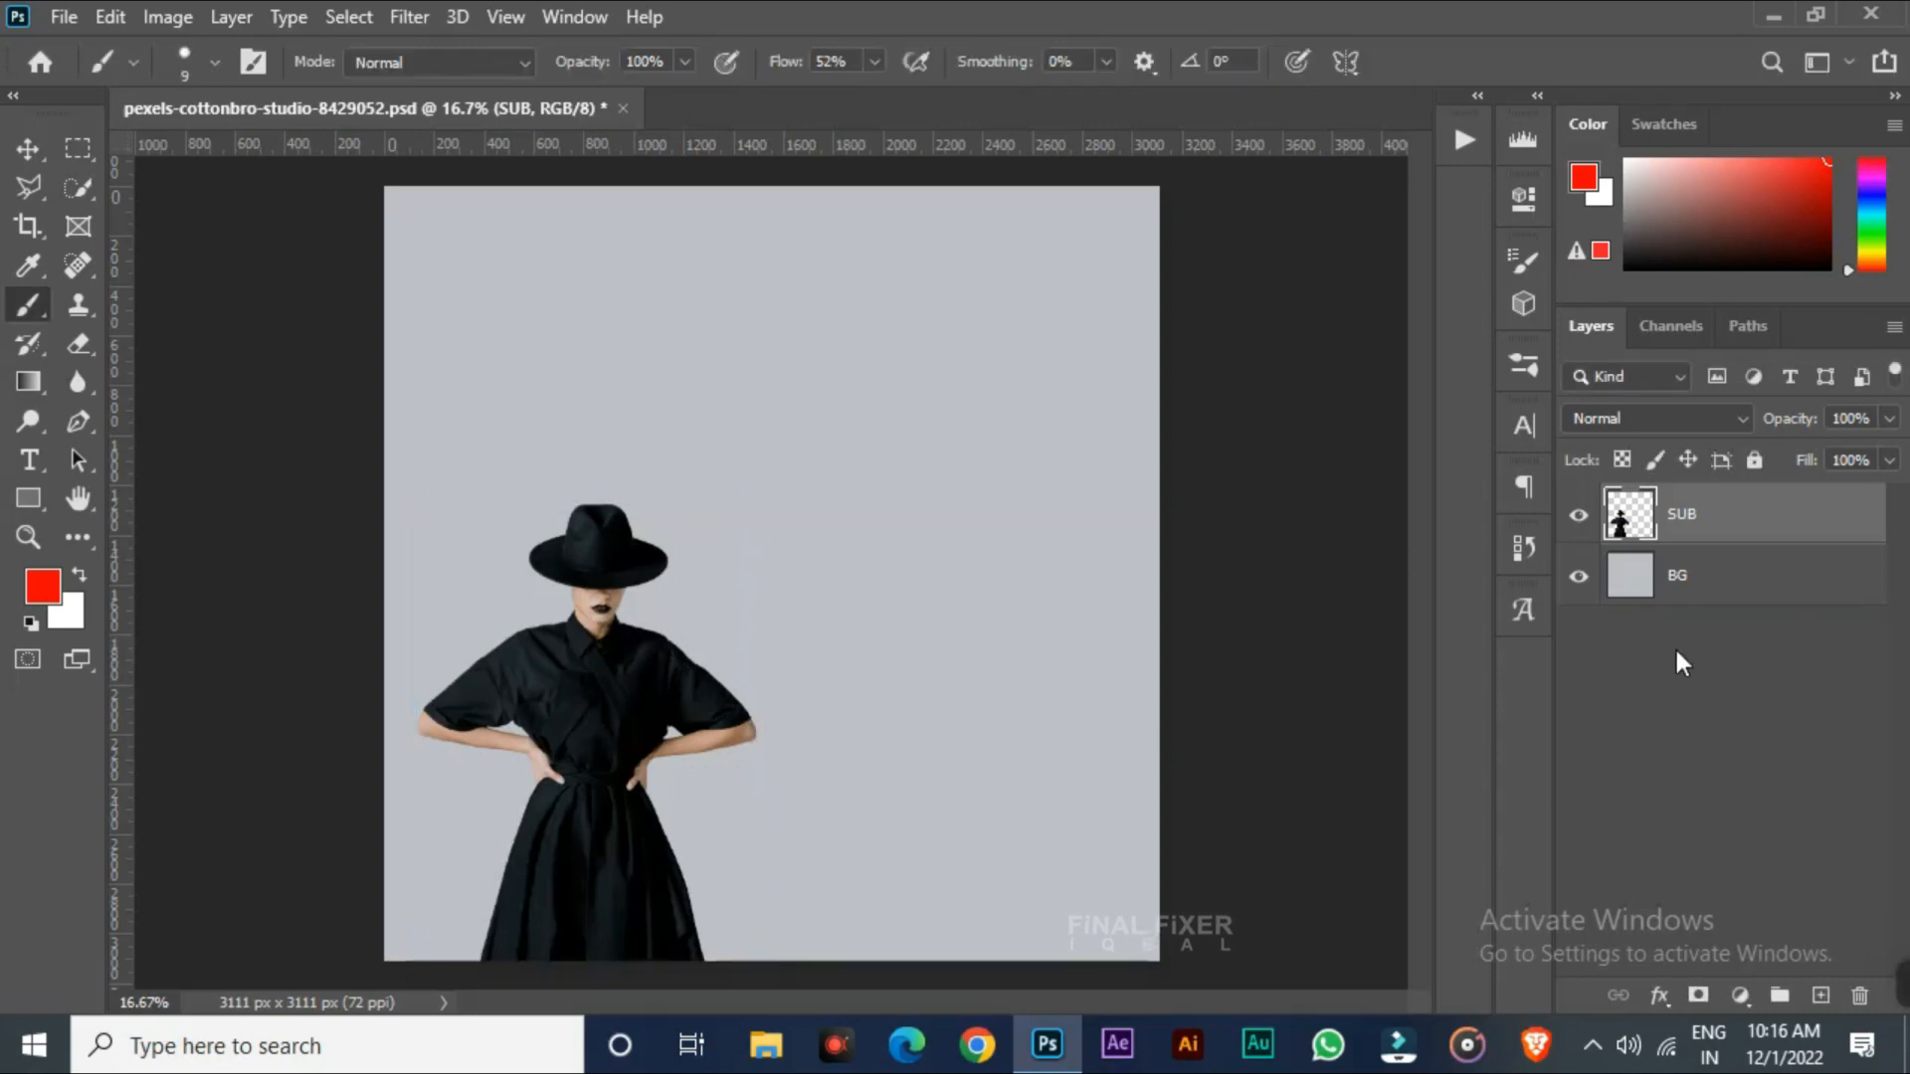
left_click(1742, 996)
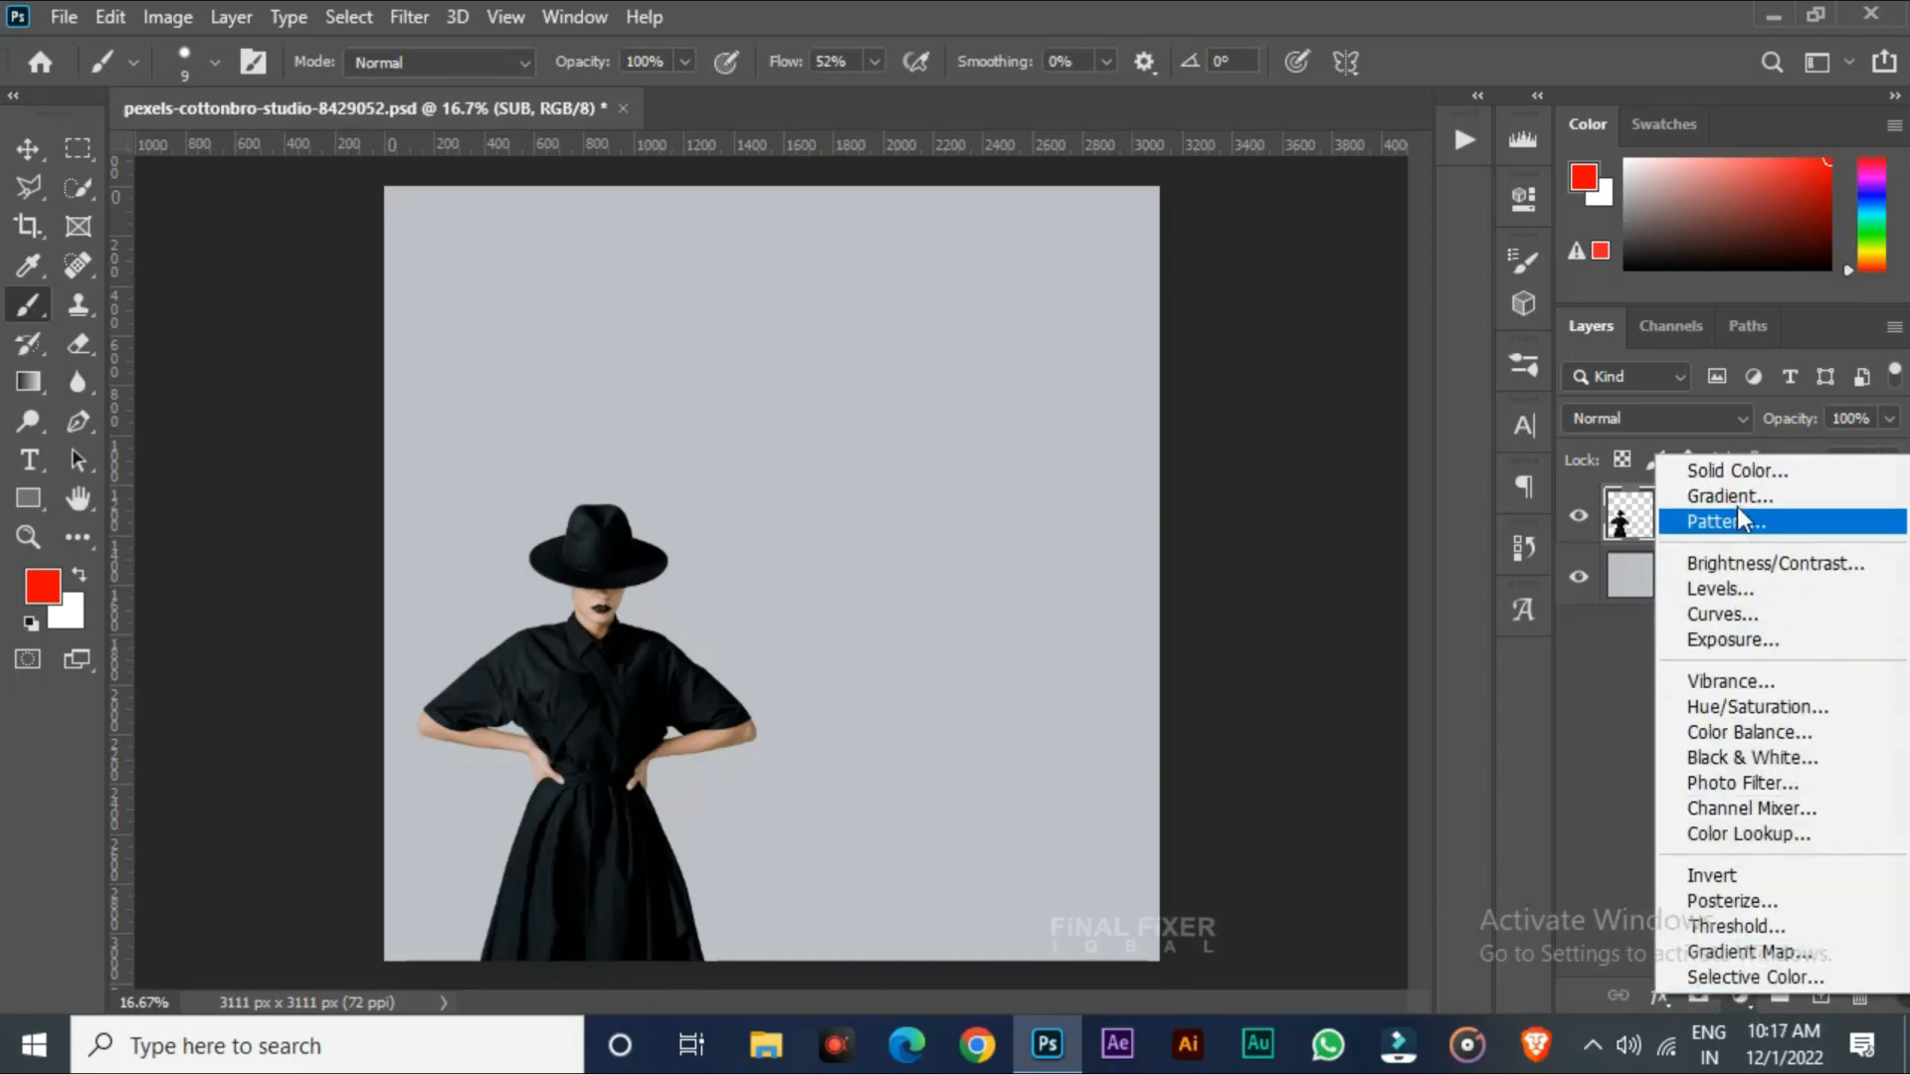
left_click(1799, 469)
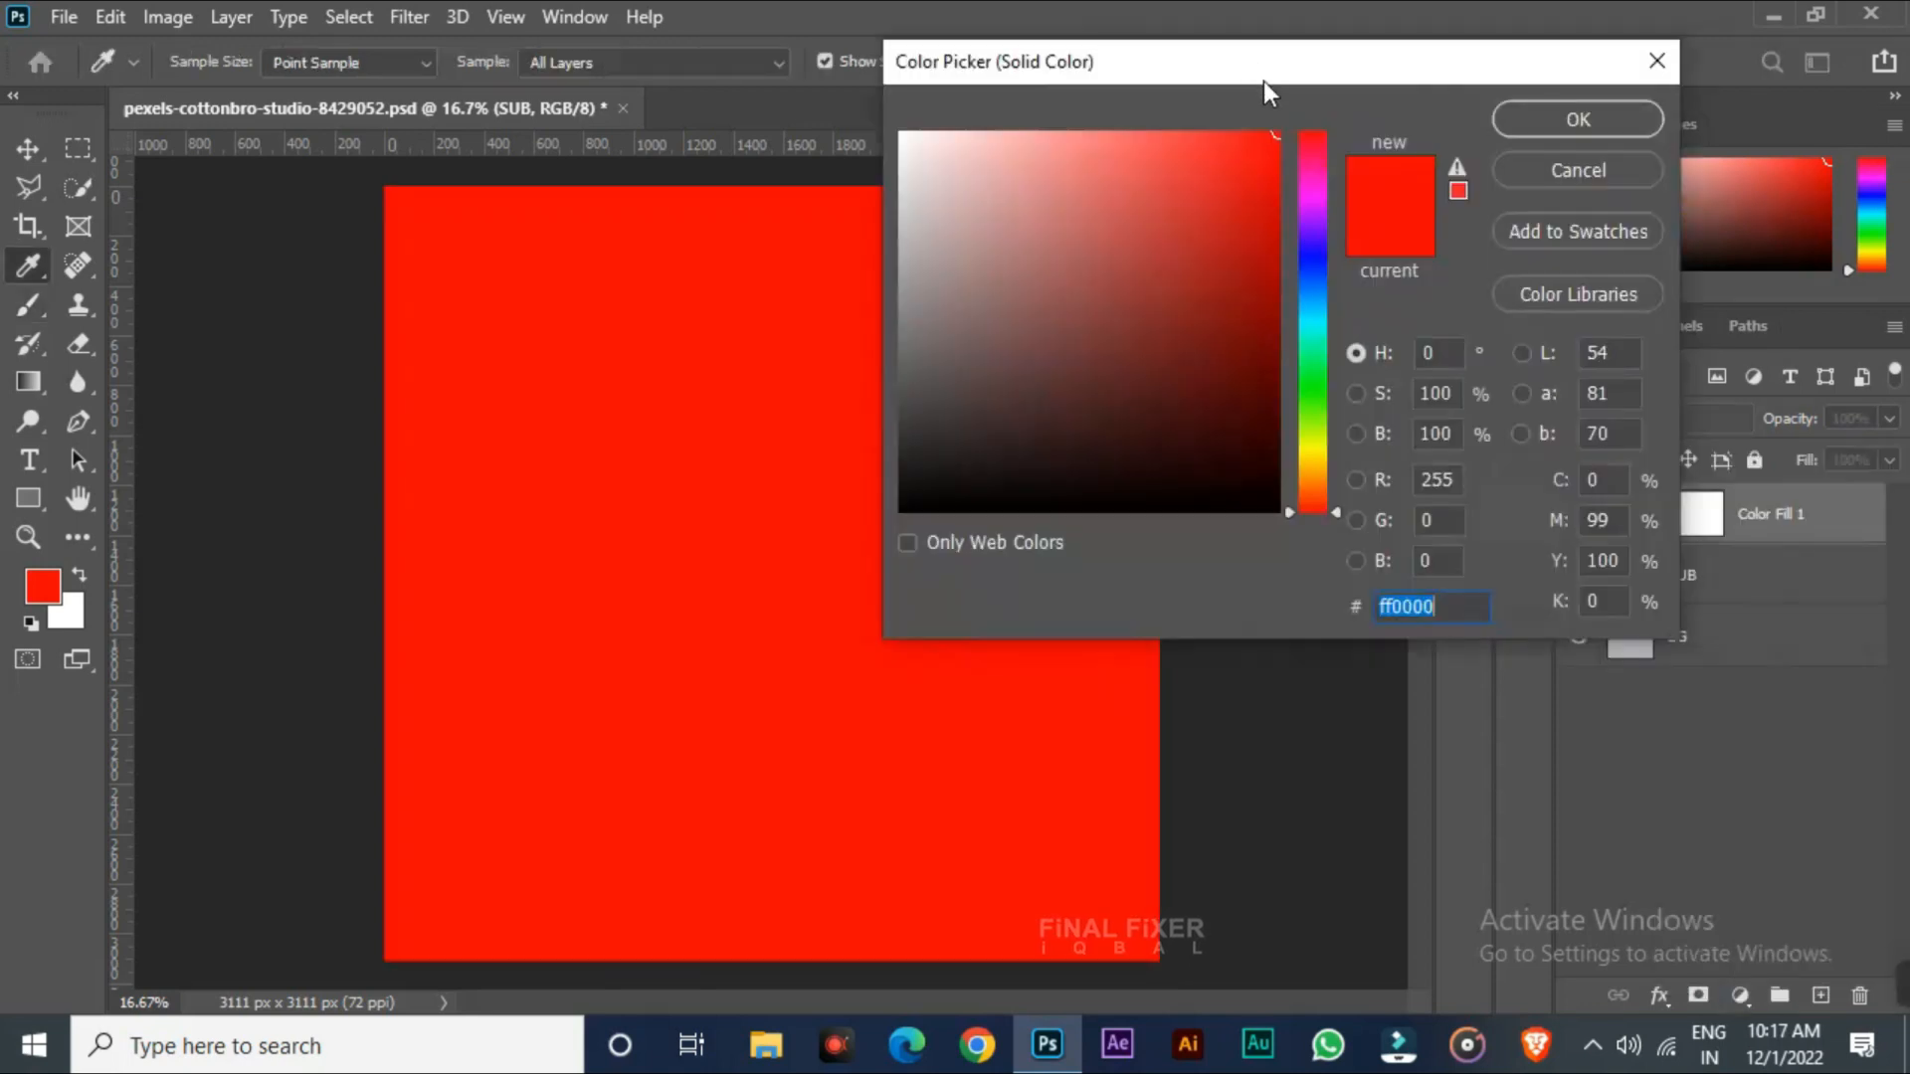
left_click(1335, 312)
left_click_drag(1311, 463, 1313, 456)
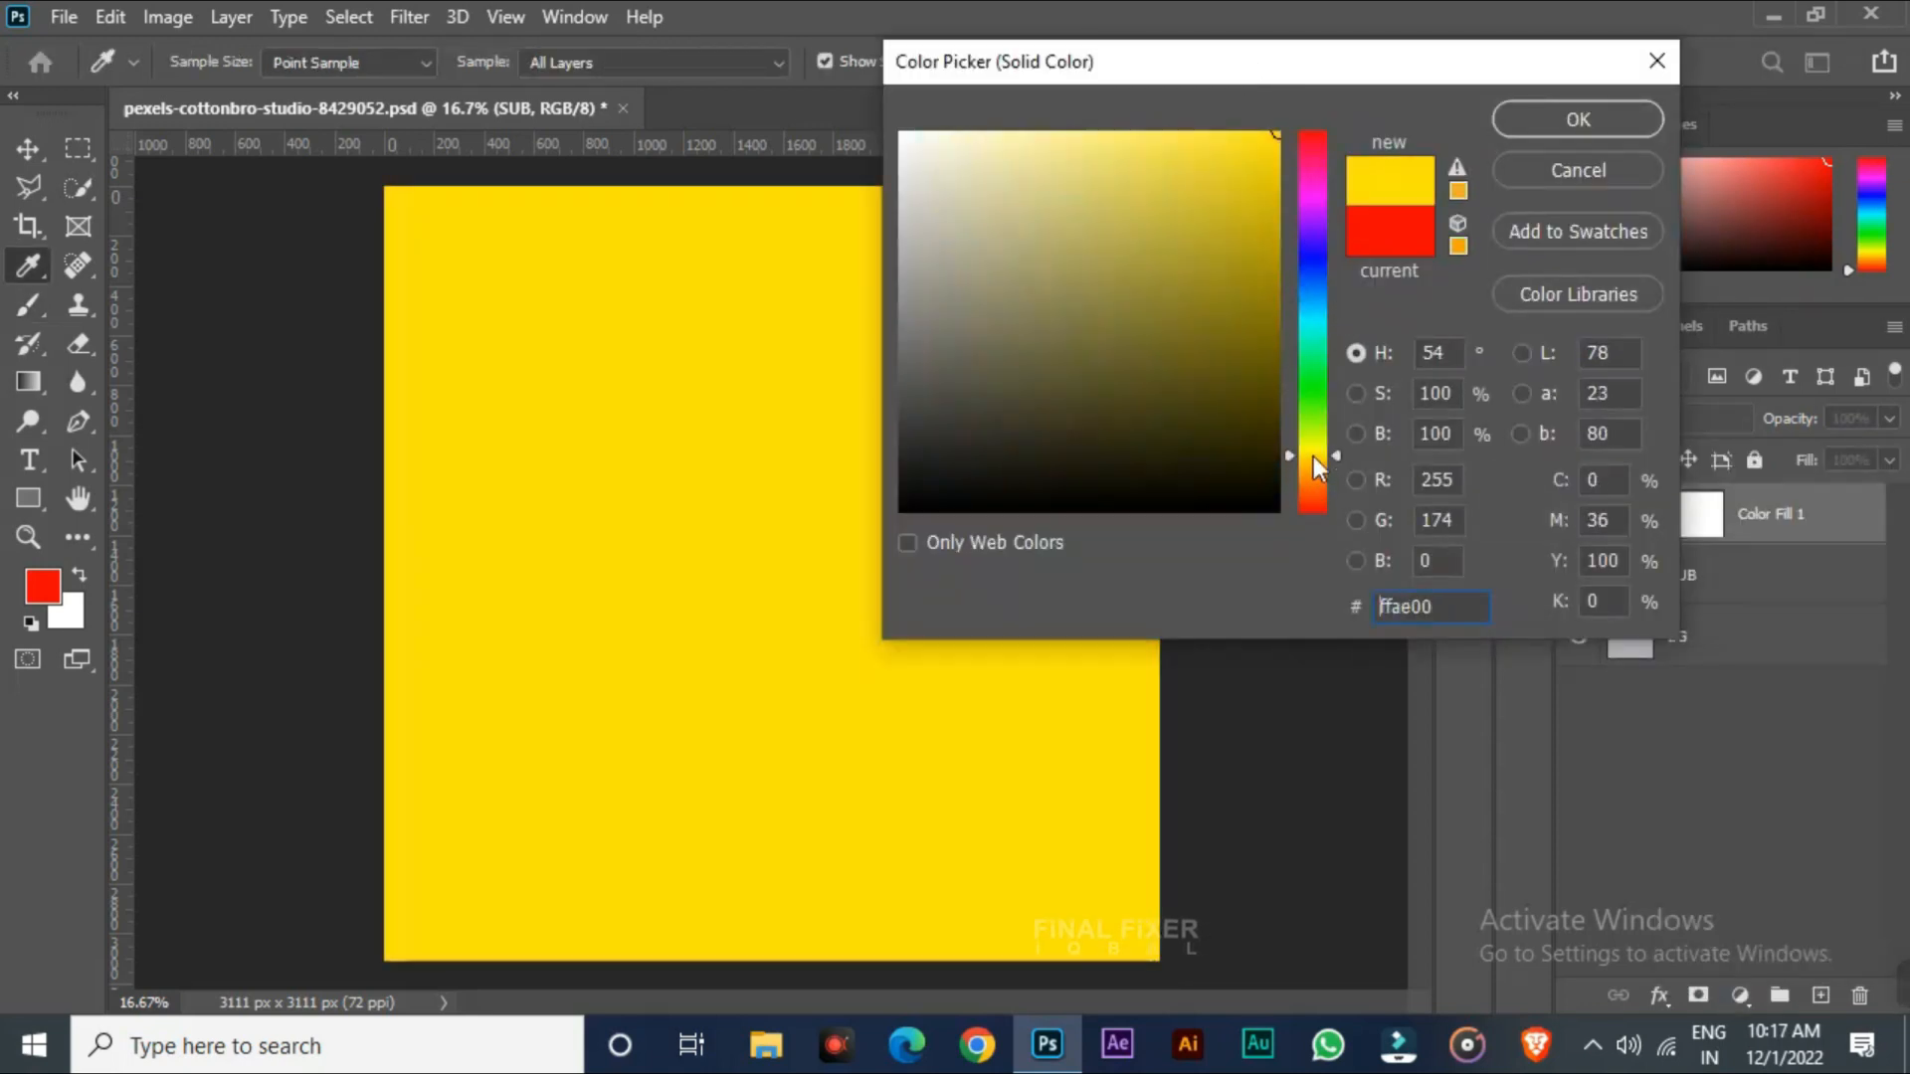
left_click(1566, 116)
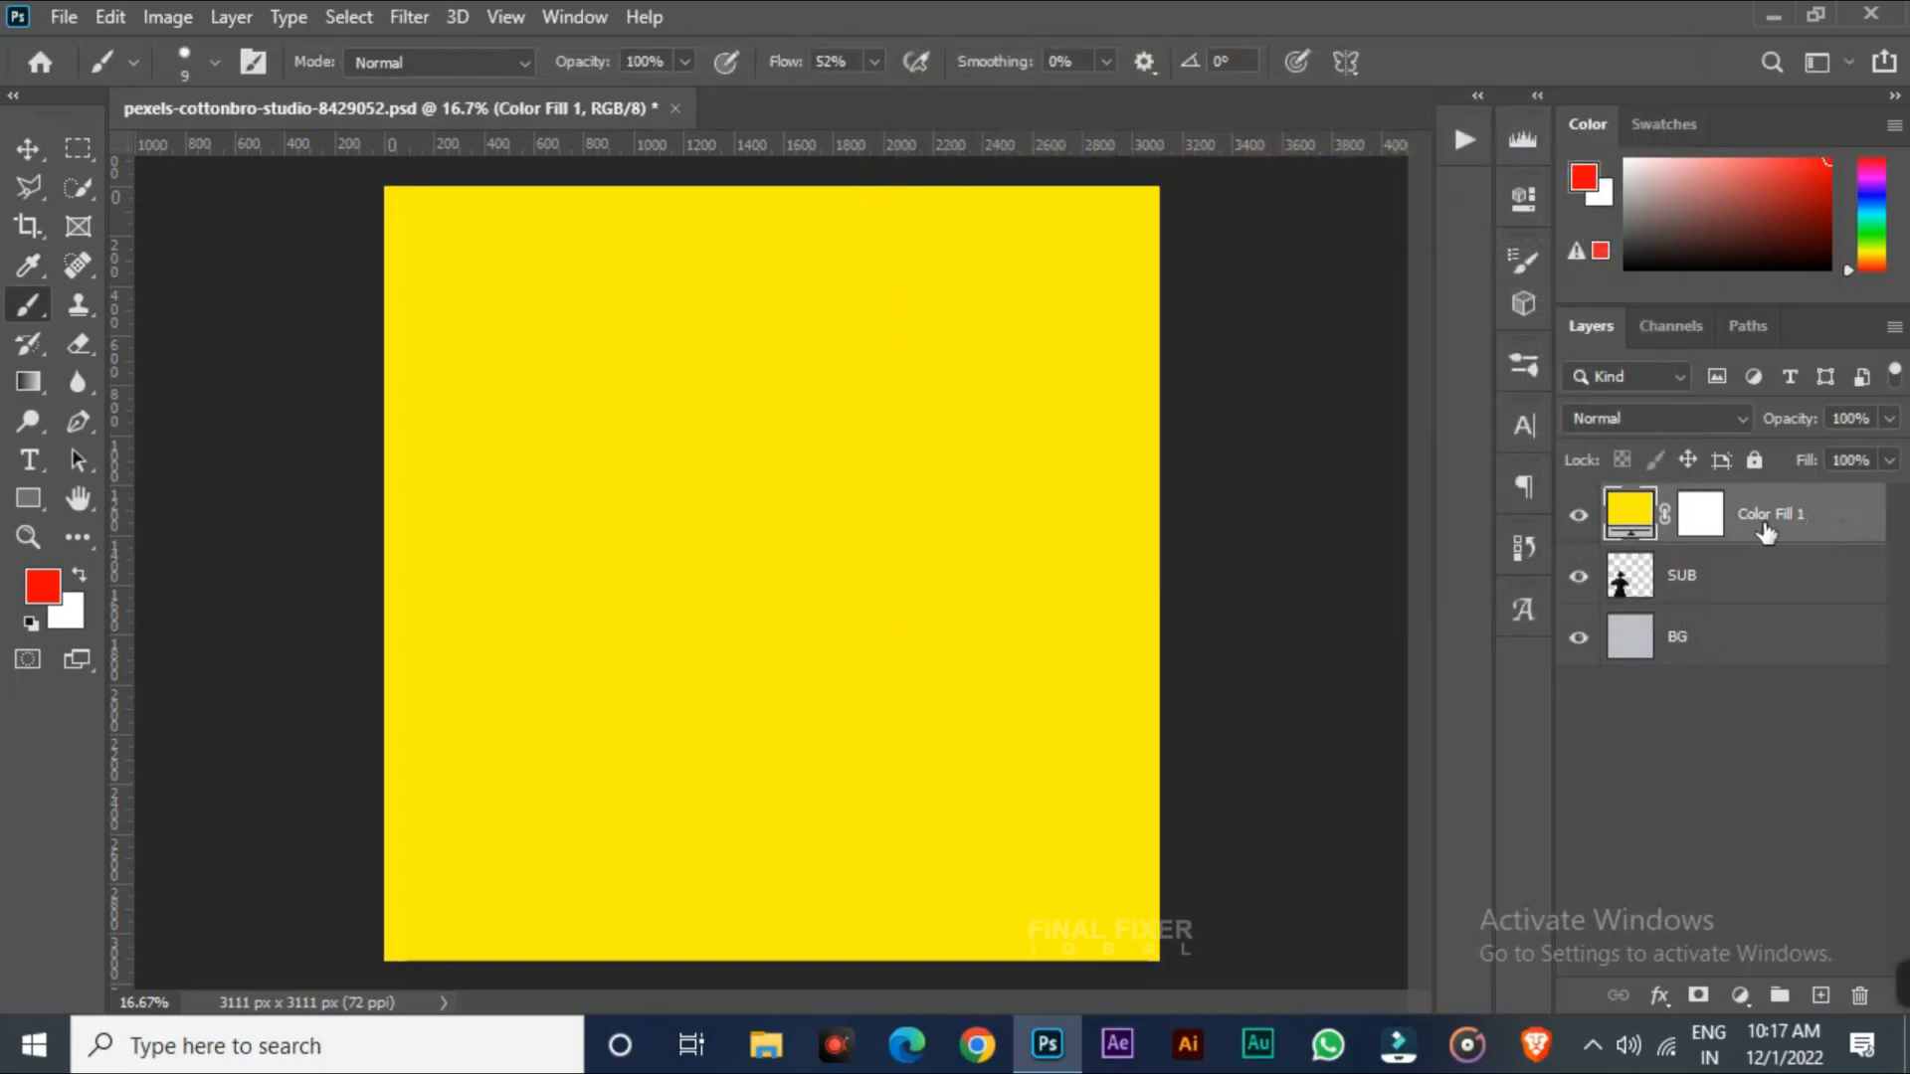
Paint black on the Color Fill 1 layer mask with a 273 px hard brush to reveal a band around the subject
left_click(1691, 525)
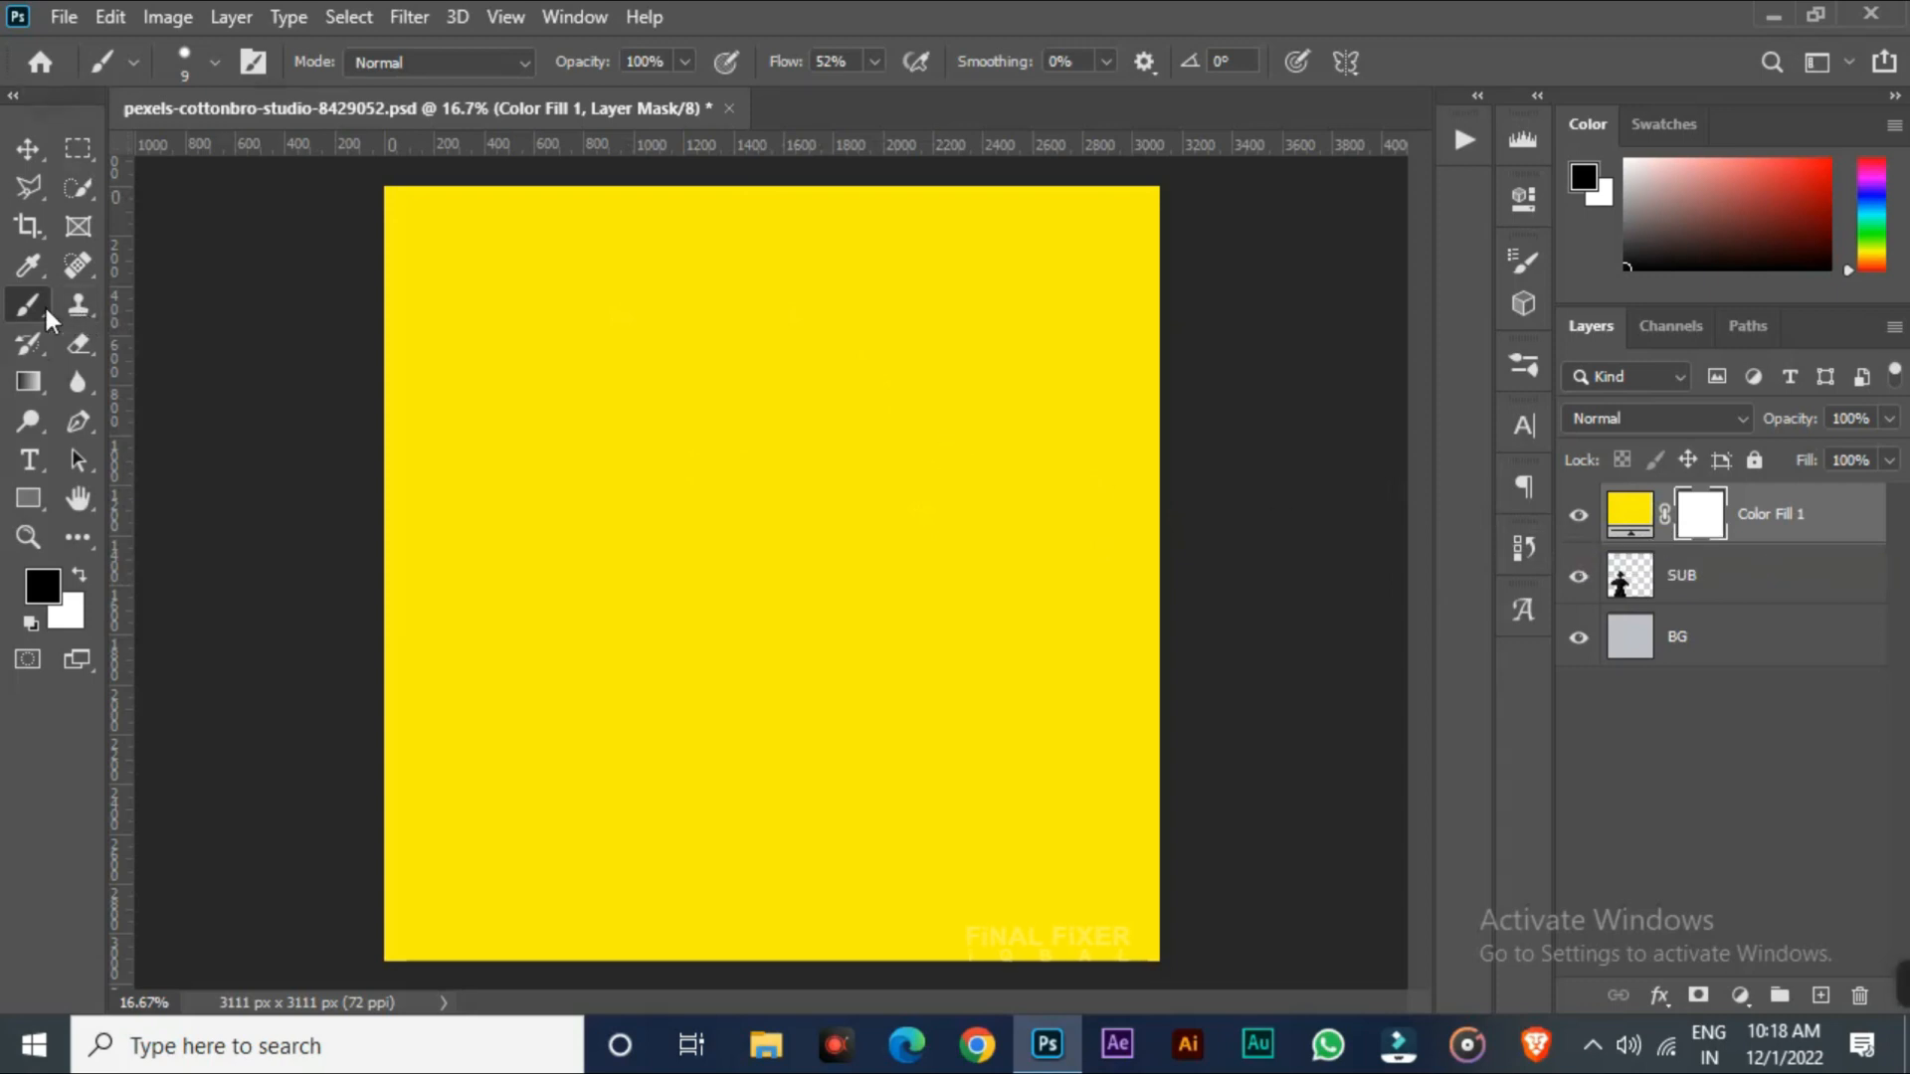
right_click(707, 529, "alt")
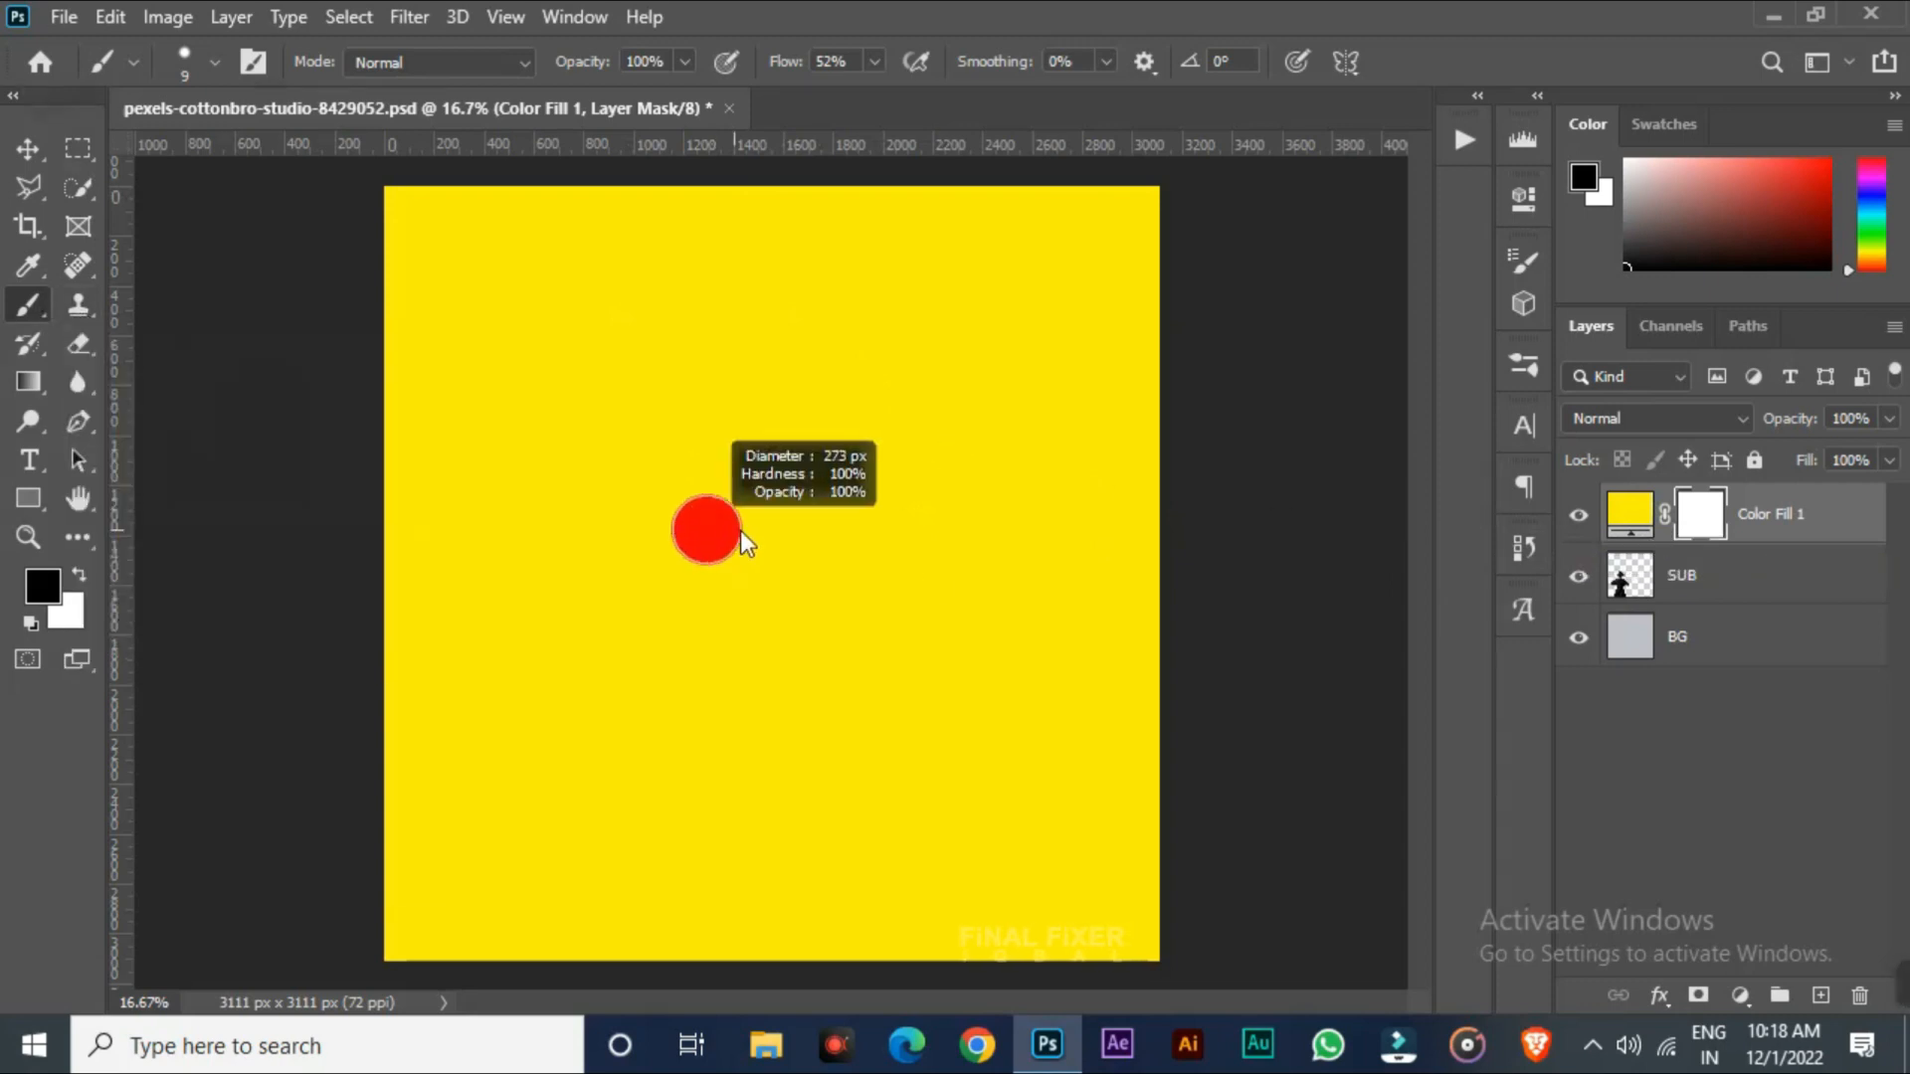
left_click(43, 585)
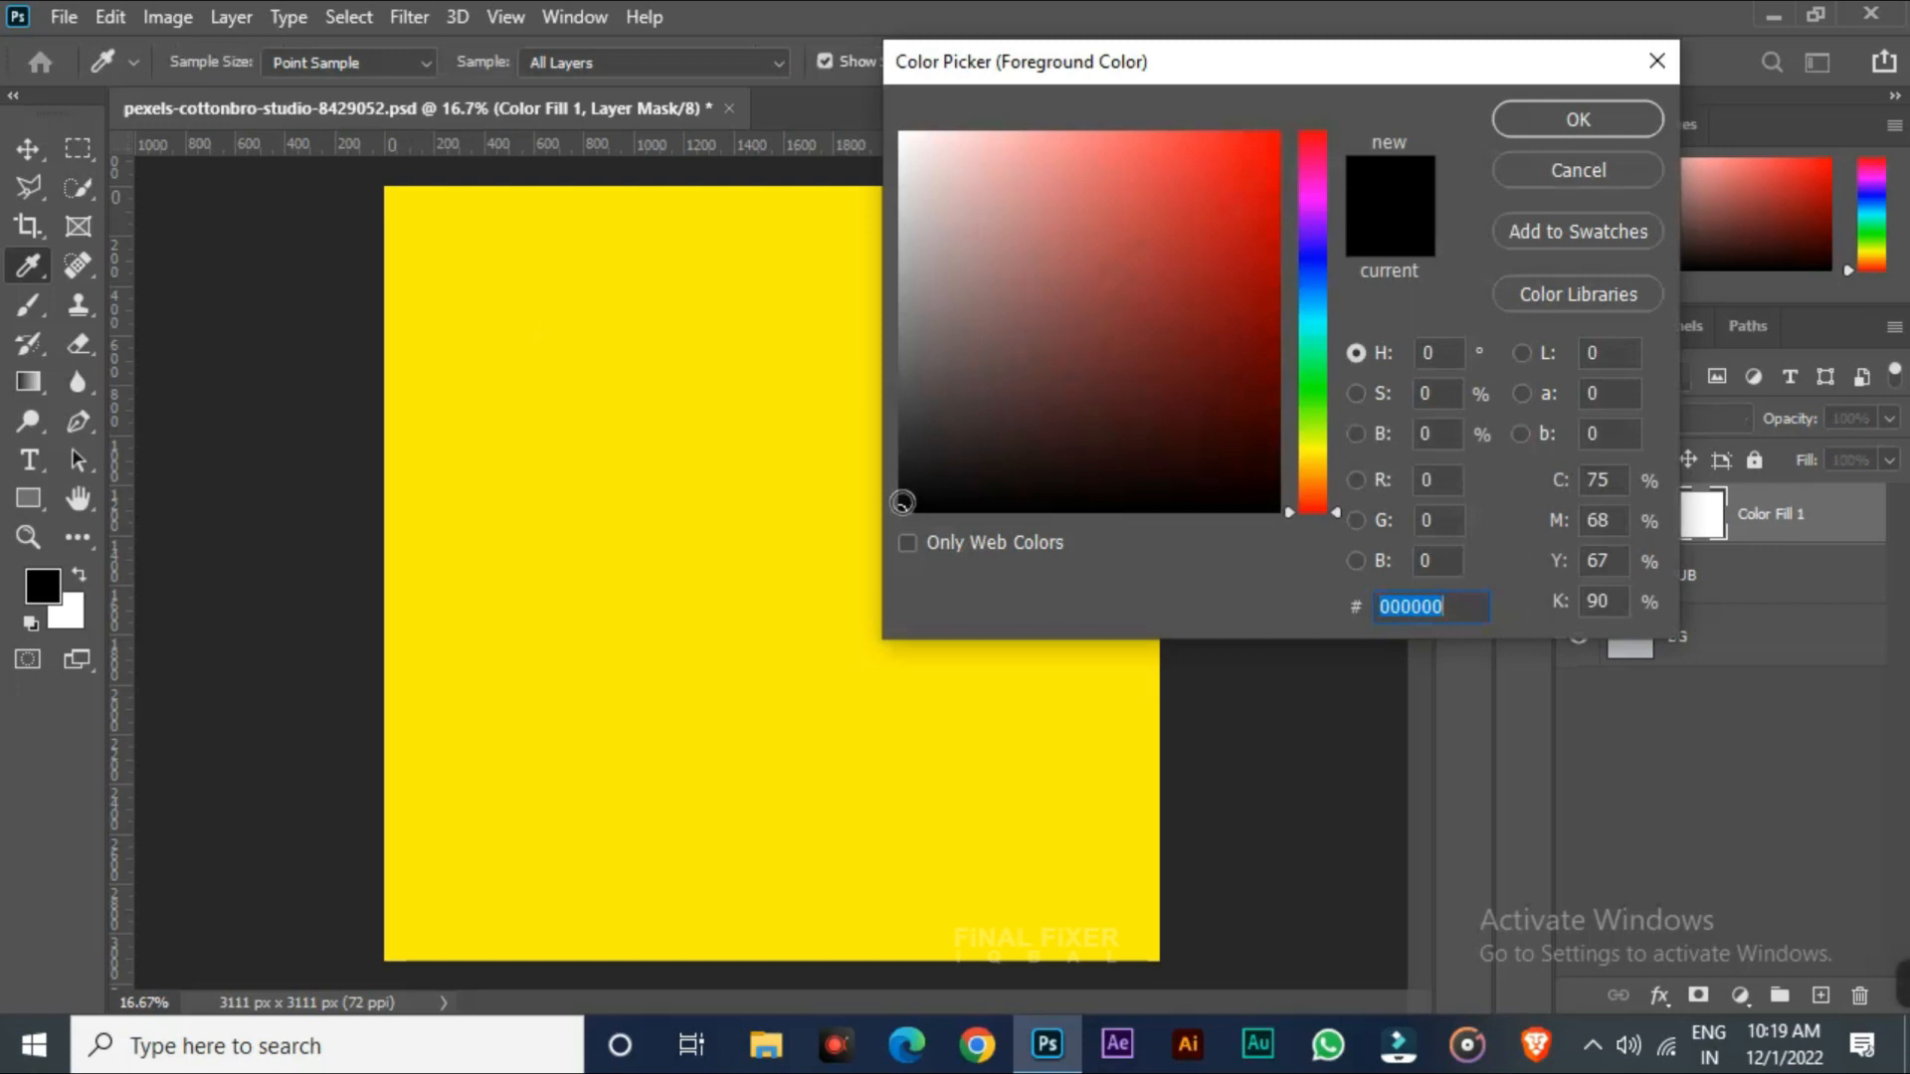
left_click(1655, 120)
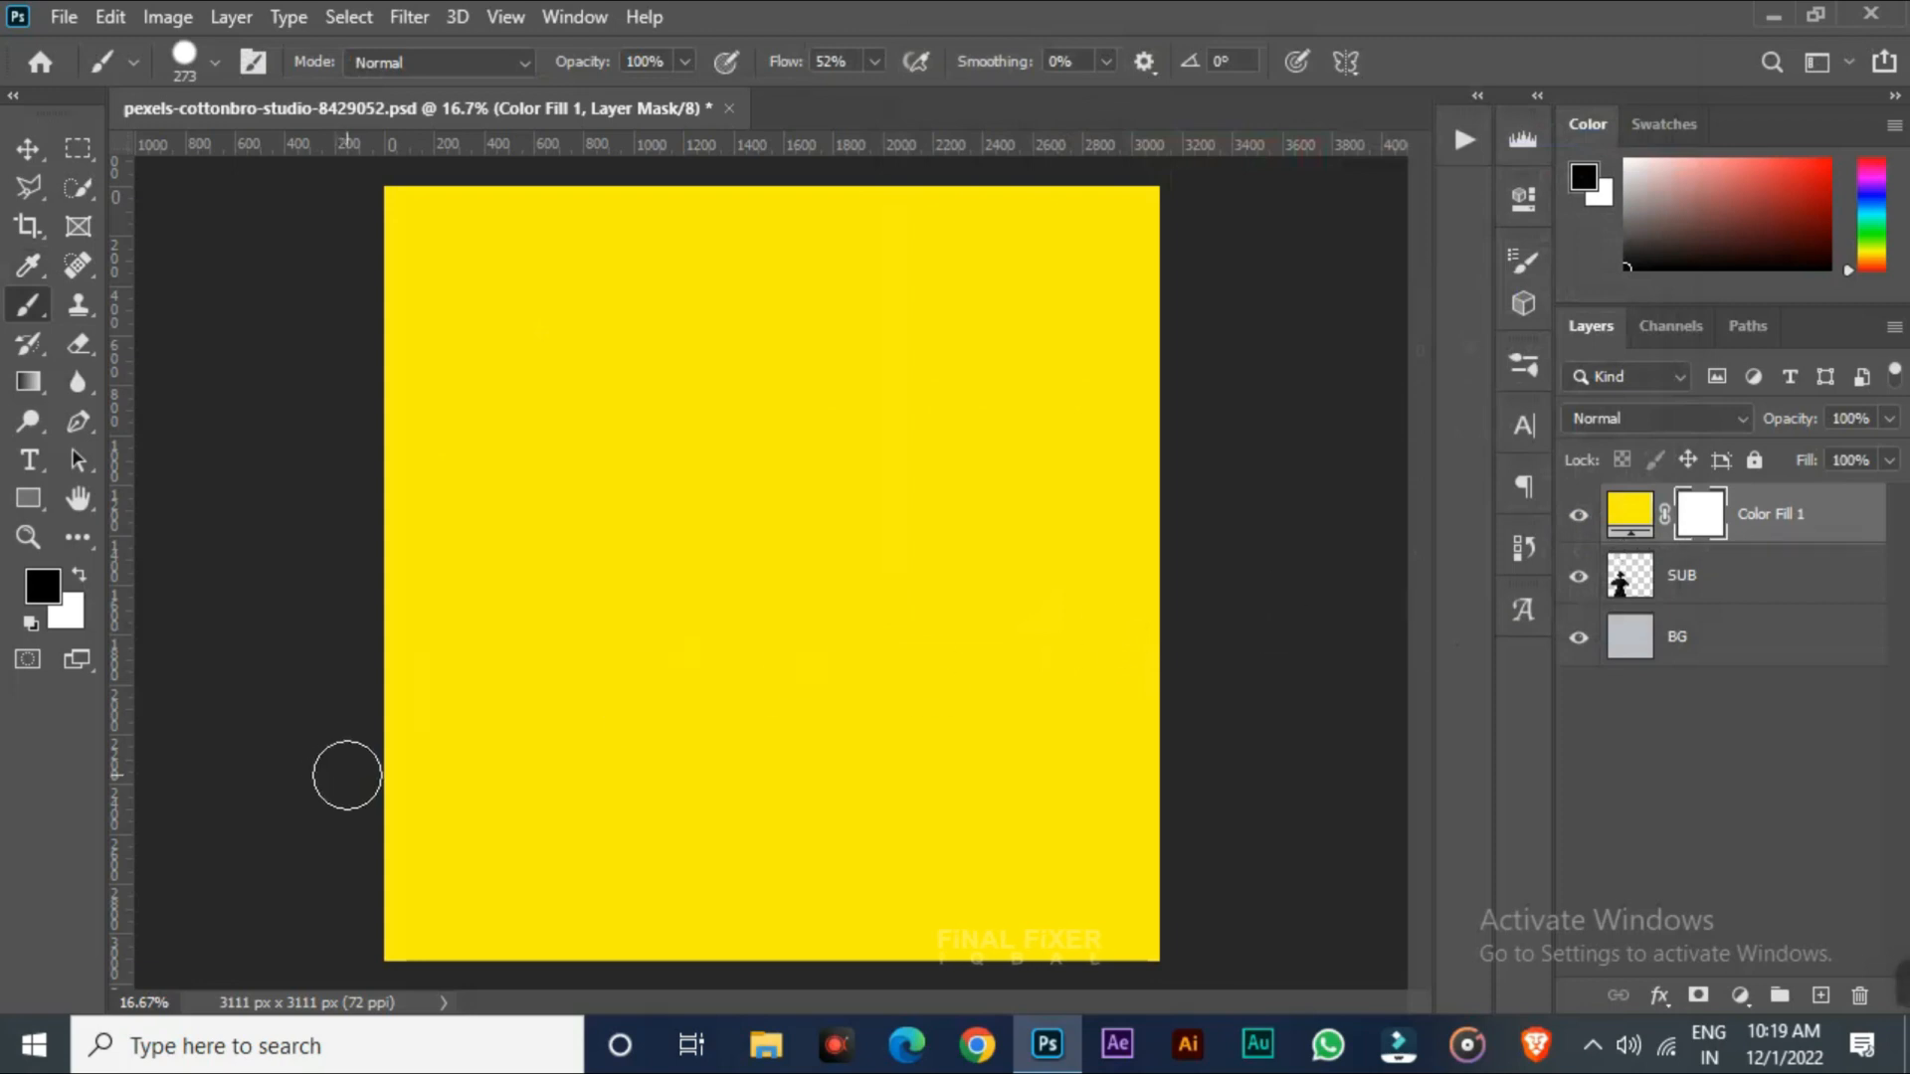
mouse_move(347, 775)
left_mouse_down()
mouse_move(1463, 542)
mouse_move(597, 637)
mouse_move(297, 712)
mouse_move(1185, 534)
mouse_move(1174, 517)
mouse_move(397, 606)
mouse_move(942, 511)
mouse_move(388, 453)
left_mouse_up()
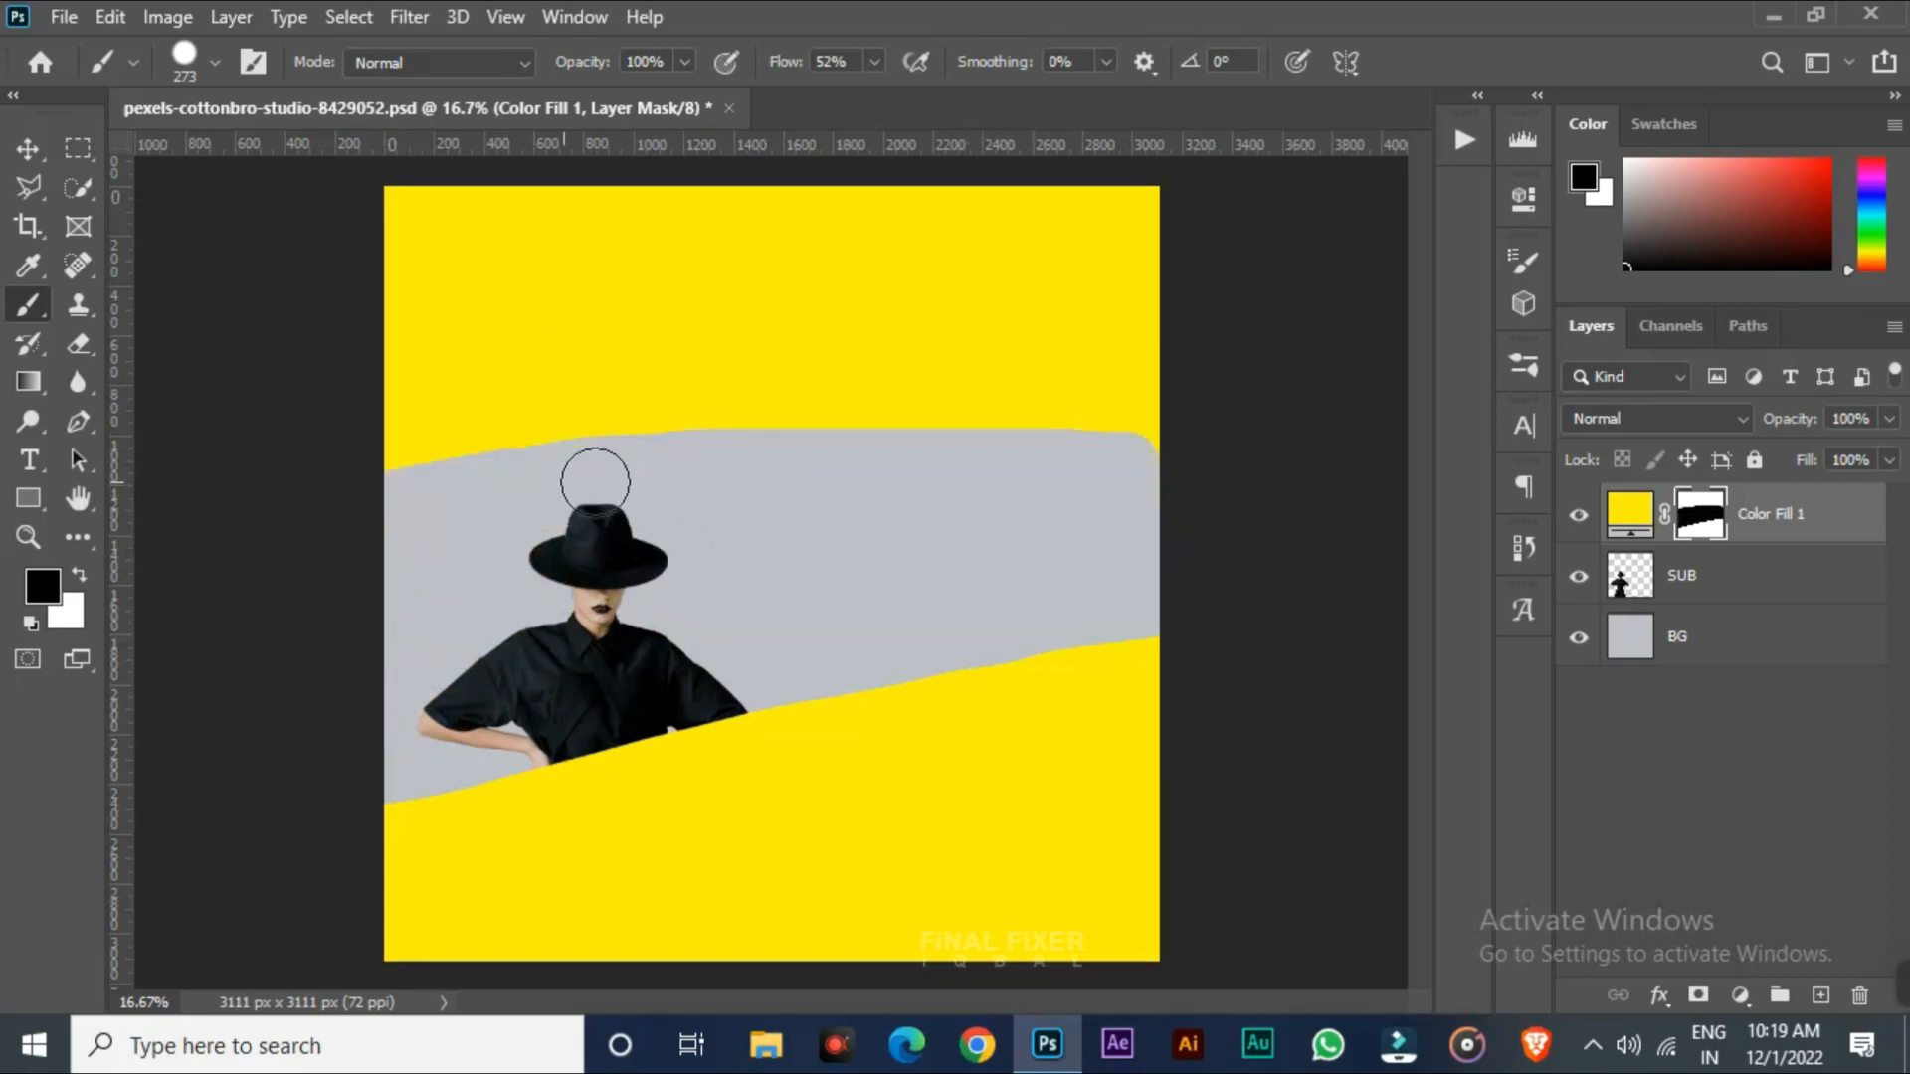
mouse_move(595, 483)
left_mouse_down()
mouse_move(1164, 428)
mouse_move(316, 486)
mouse_move(746, 428)
mouse_move(1222, 425)
mouse_move(175, 409)
left_mouse_up()
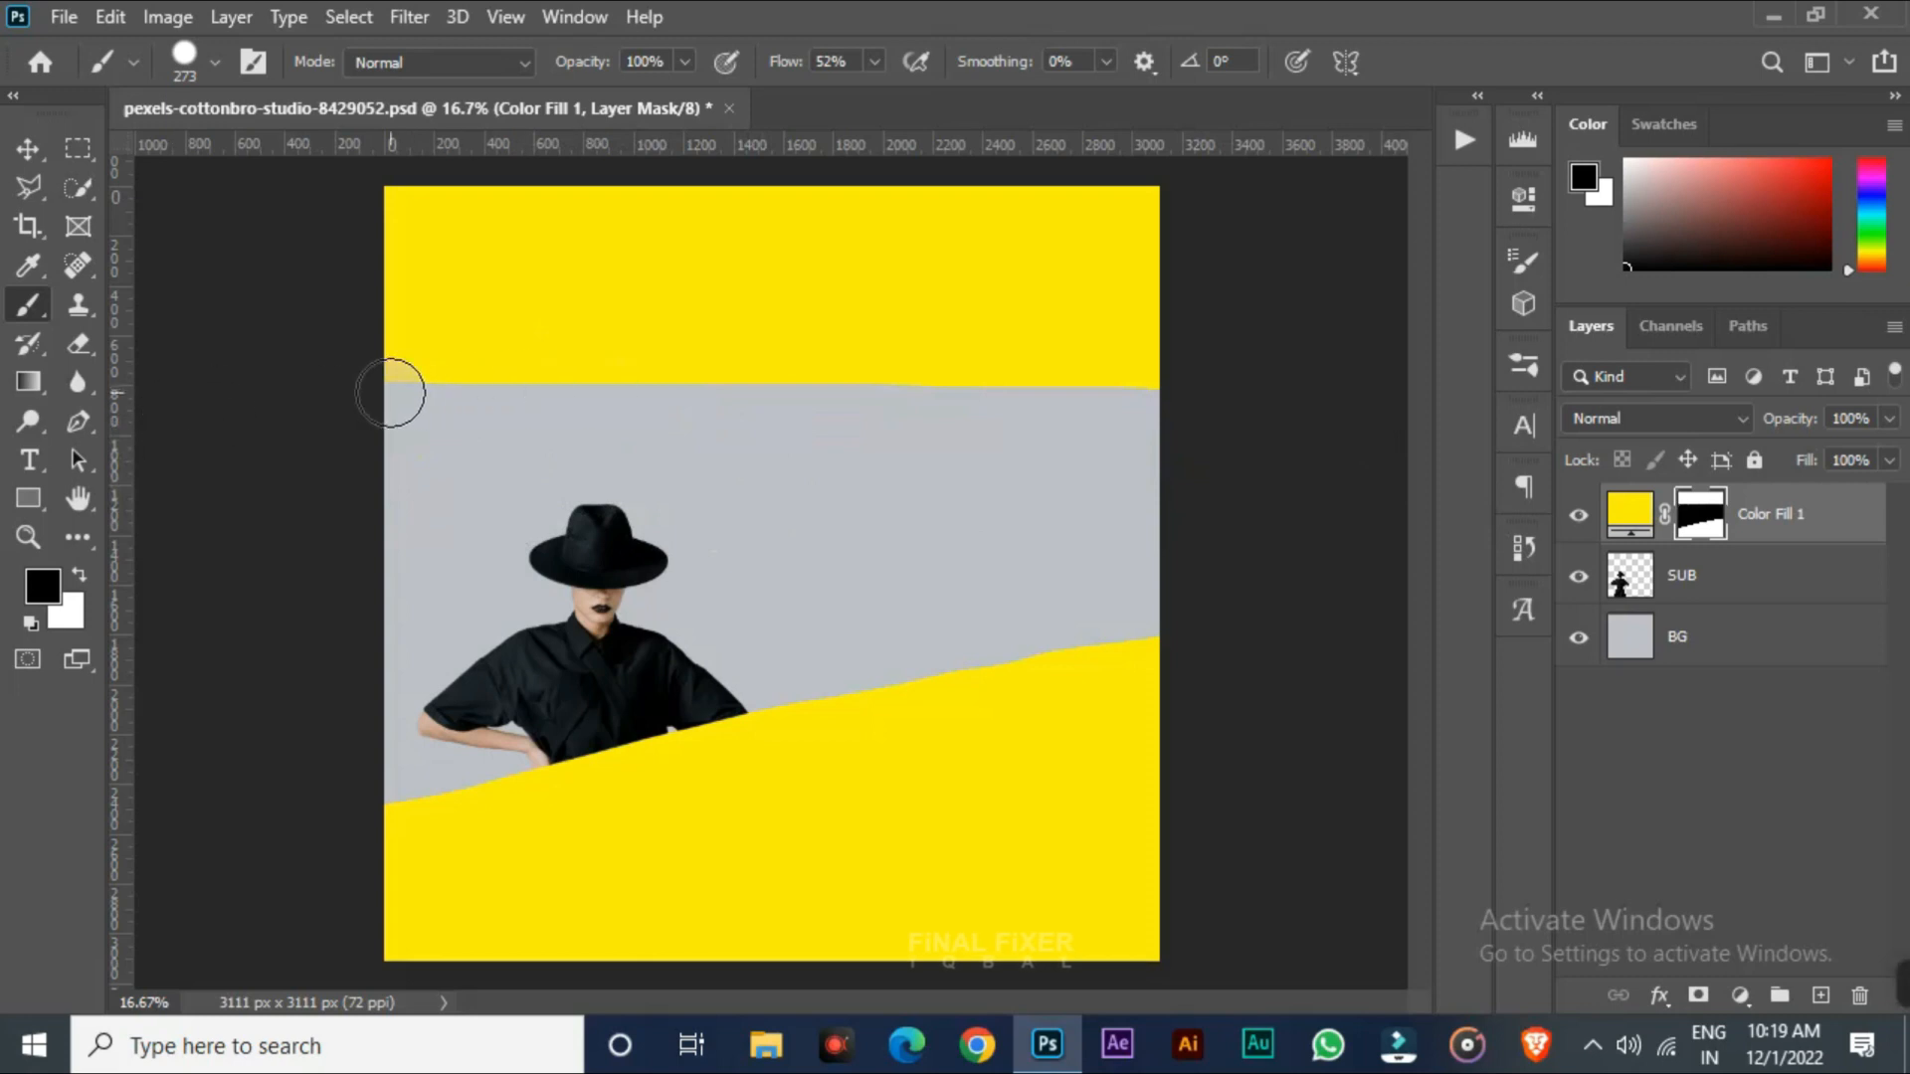
left_click_drag(390, 392, 1270, 392)
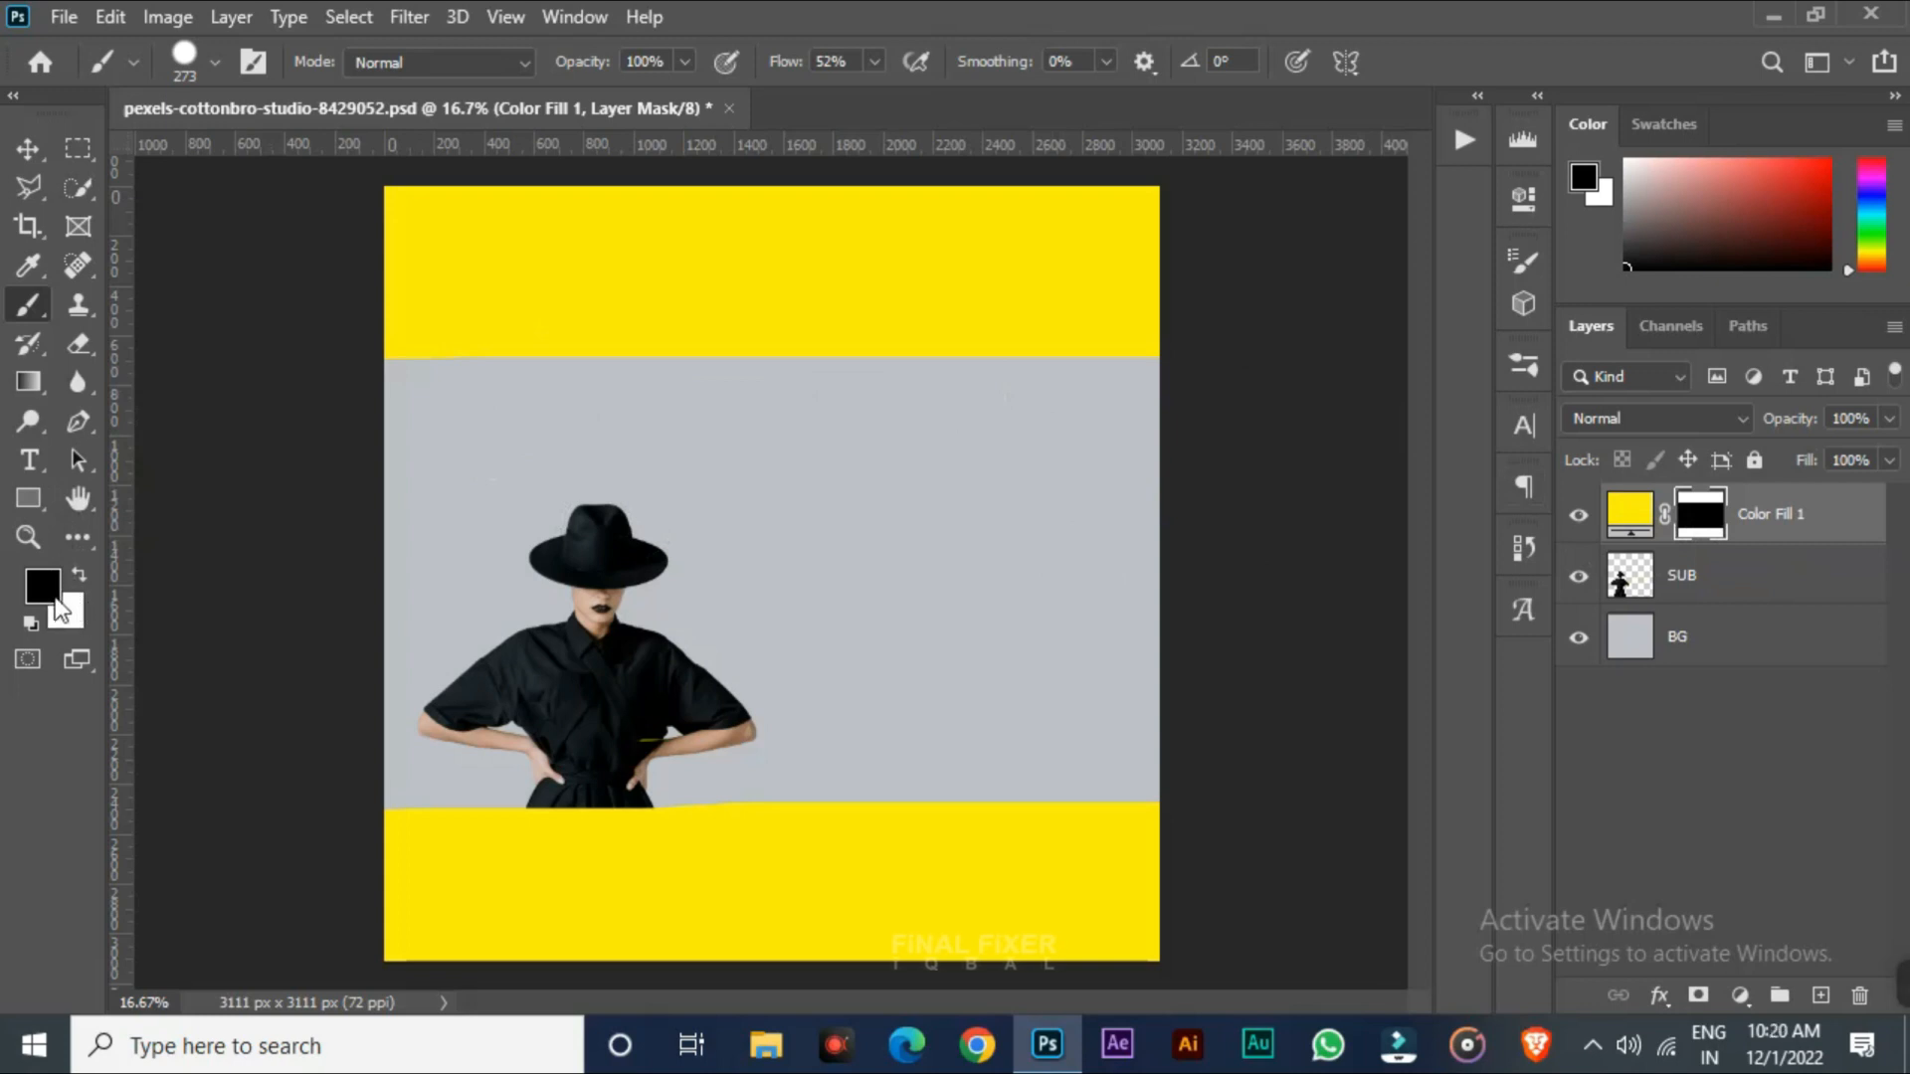
Switch to white, paint back over the mask, then fill the whole Color Fill 1 mask with white
key("x")
mouse_move(408, 370)
left_mouse_down()
mouse_move(1140, 610)
mouse_move(984, 360)
mouse_move(1207, 375)
left_mouse_up()
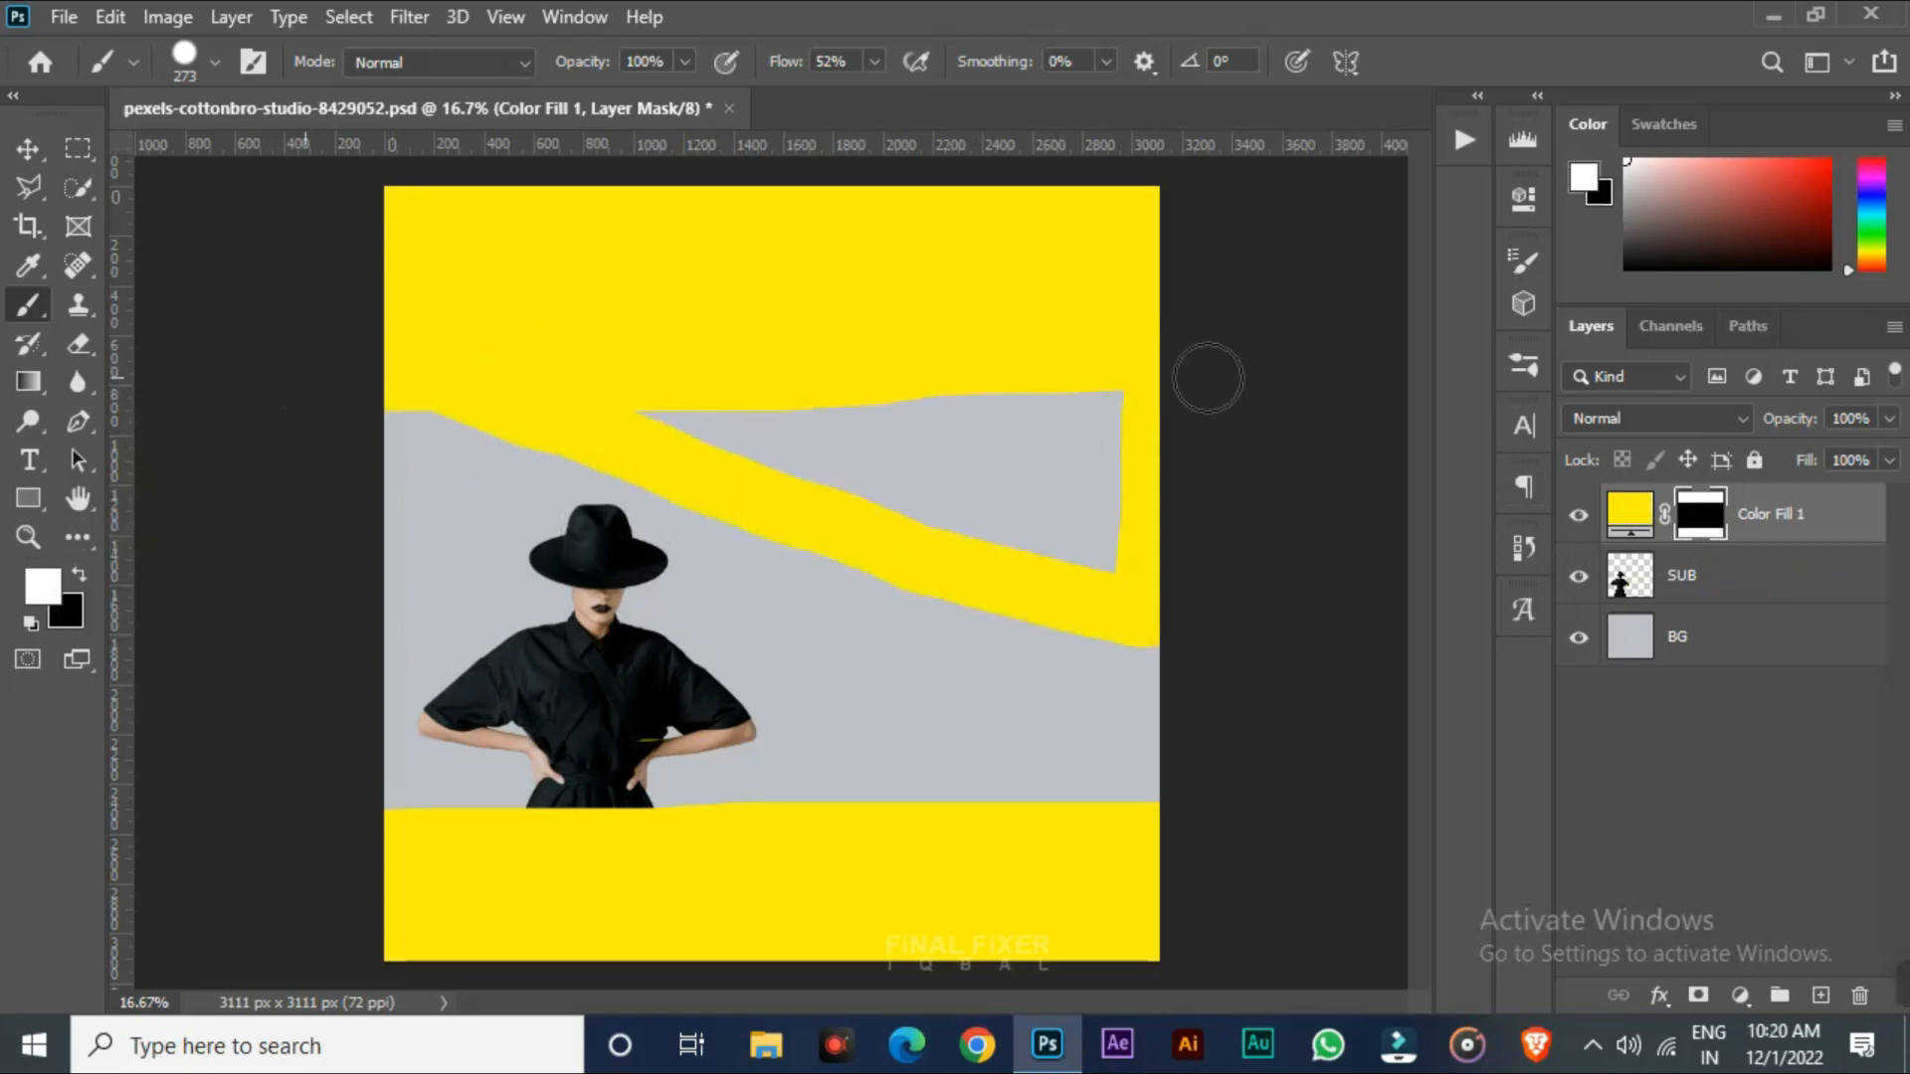
mouse_move(748, 436)
left_mouse_down()
mouse_move(580, 428)
mouse_move(1254, 449)
left_mouse_up()
left_click_drag(224, 461, 1244, 462)
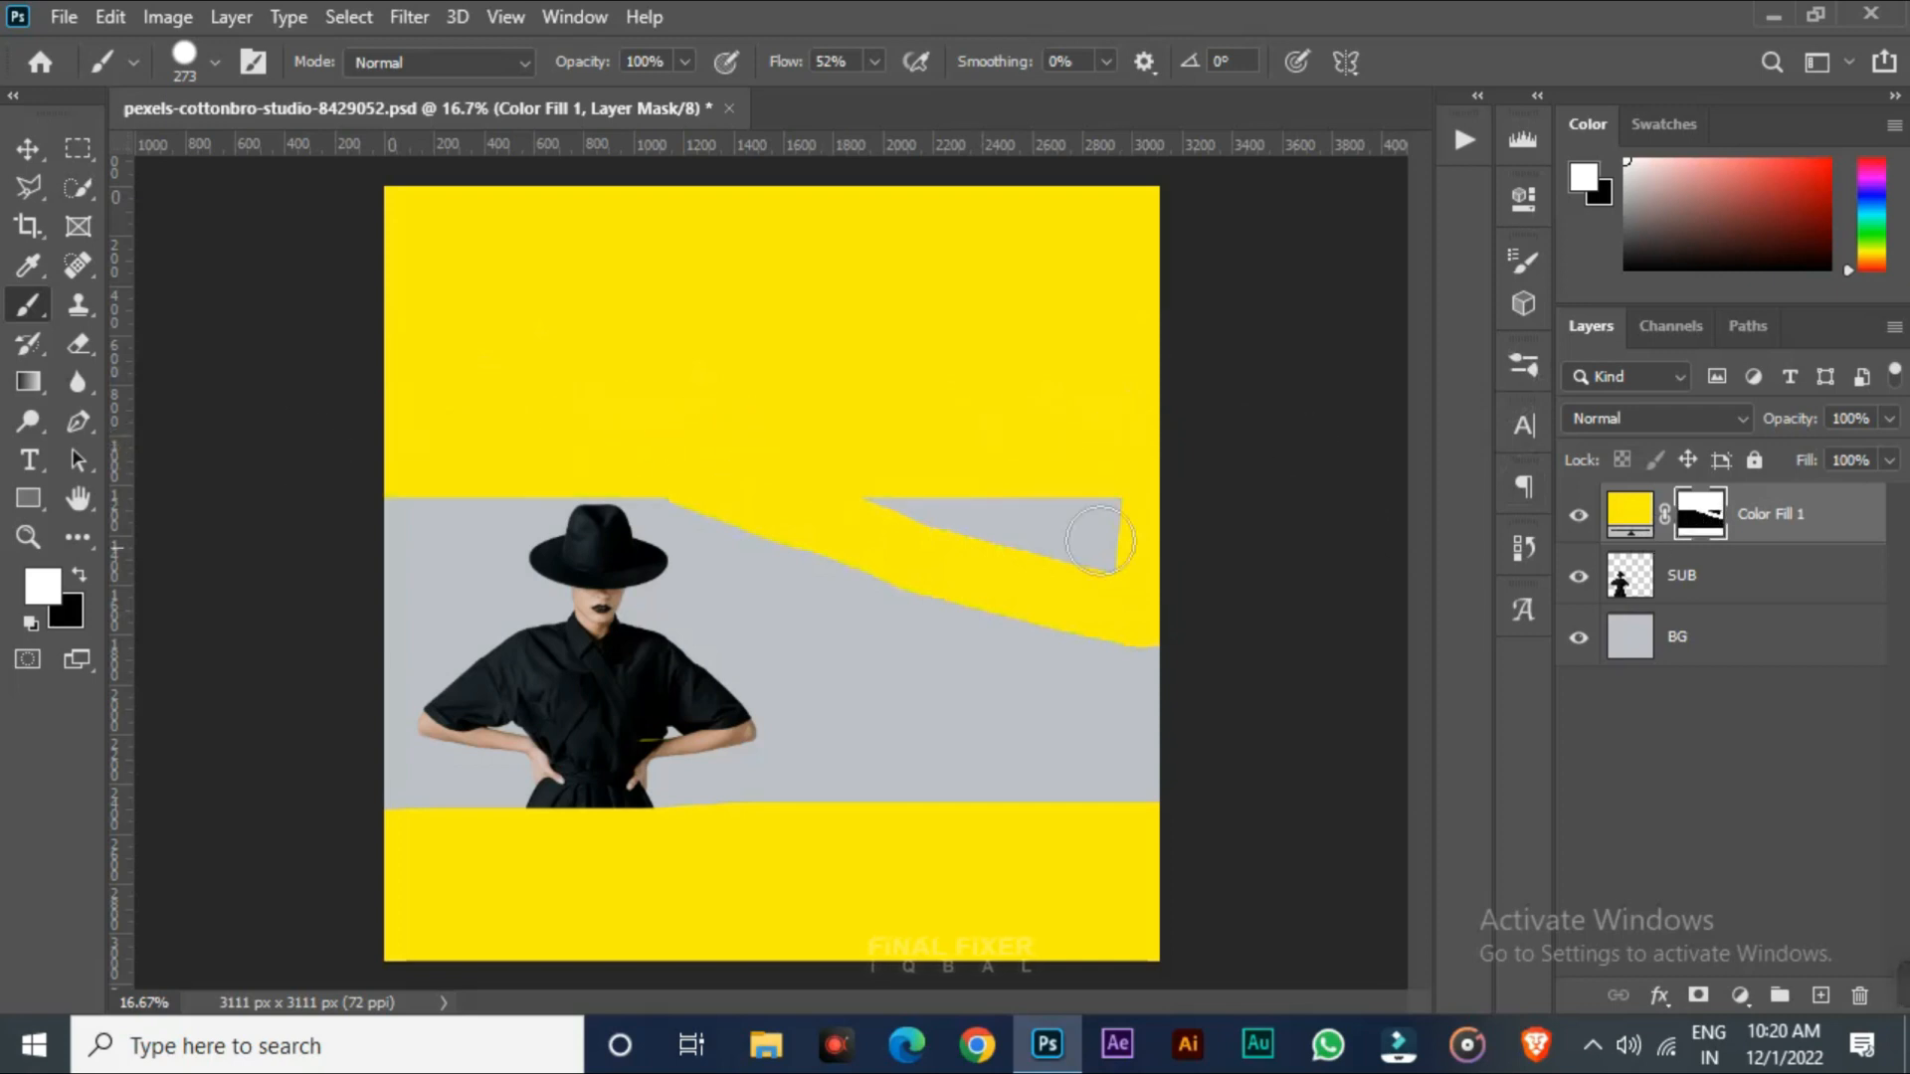
left_click(1137, 530)
left_click_drag(1138, 530, 354, 511)
mouse_move(1210, 516)
left_mouse_down()
mouse_move(468, 554)
mouse_move(1152, 592)
mouse_move(869, 625)
mouse_move(414, 614)
mouse_move(1258, 665)
mouse_move(380, 655)
left_mouse_up()
key("alt+Delete")
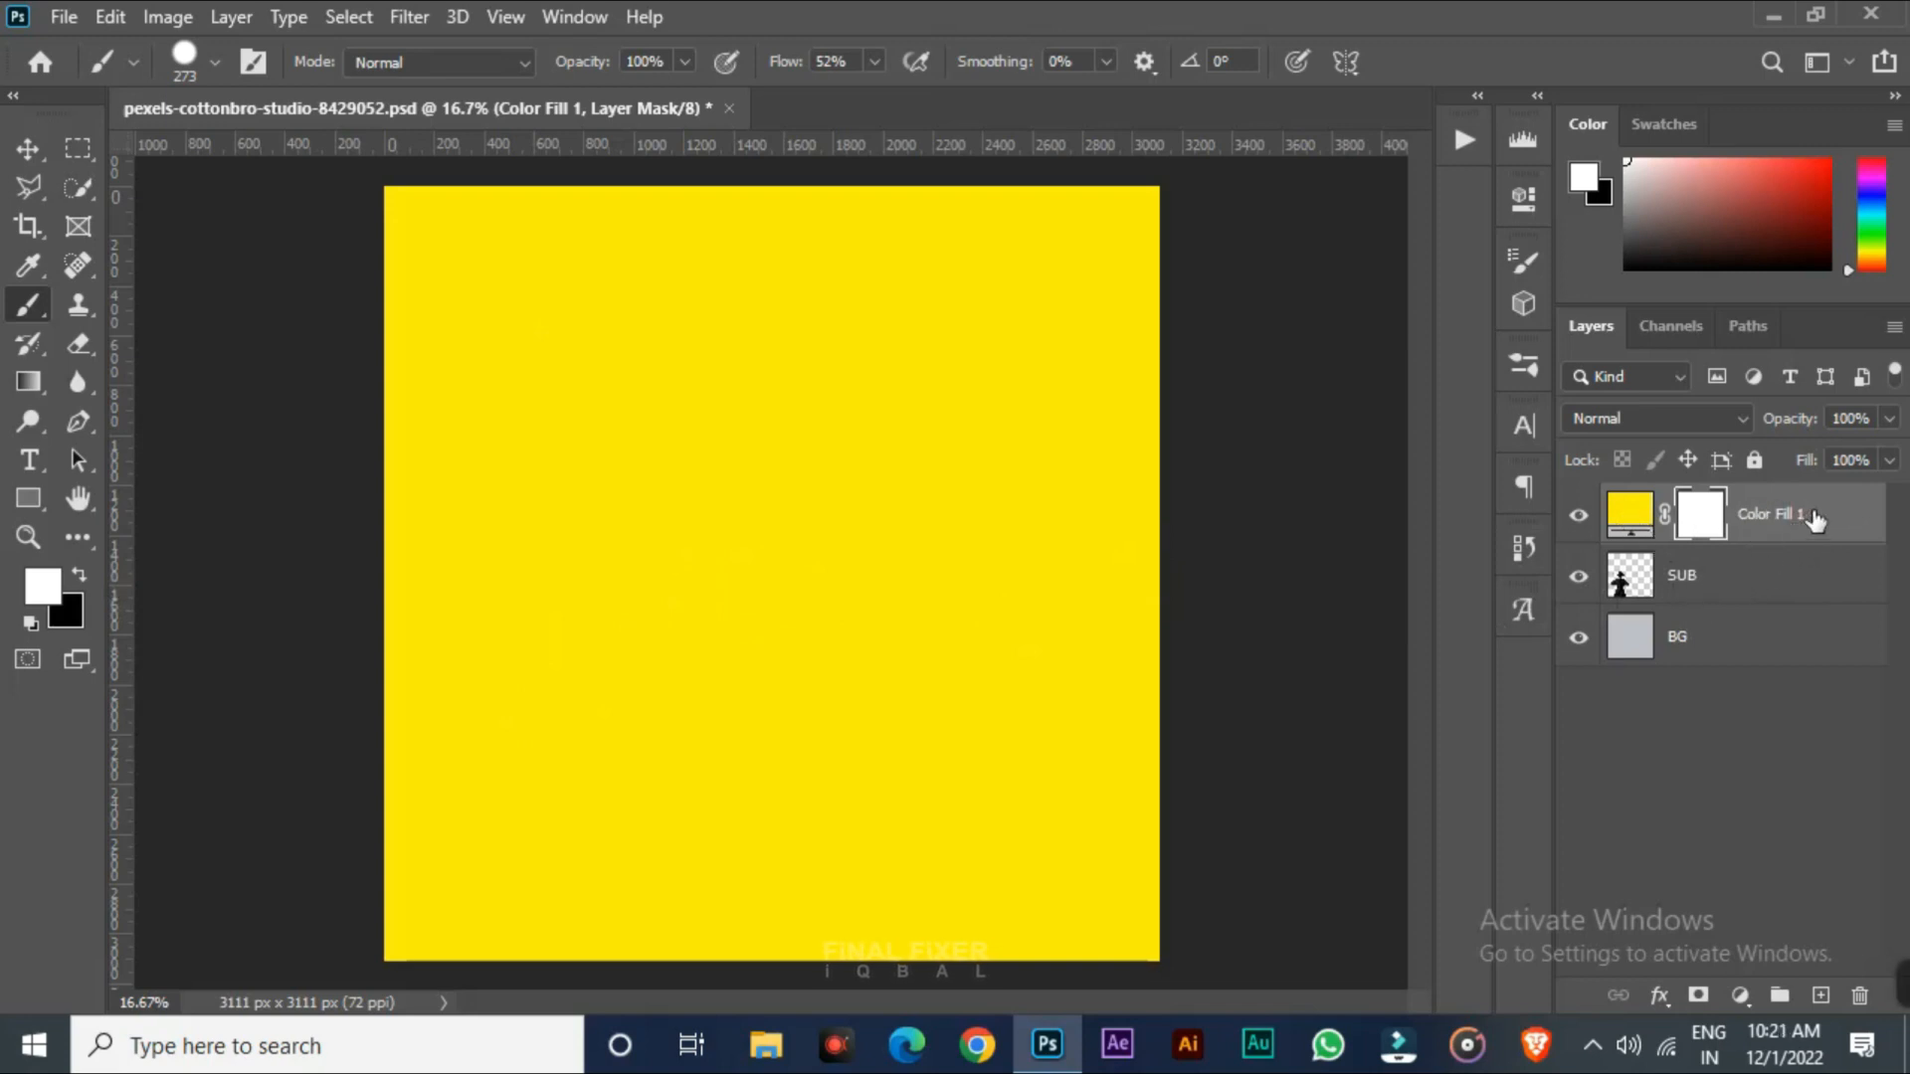
Move the Color Fill 1 layer below SUB and add a Curves adjustment layer above SUB
left_click_drag(1814, 519, 1812, 598)
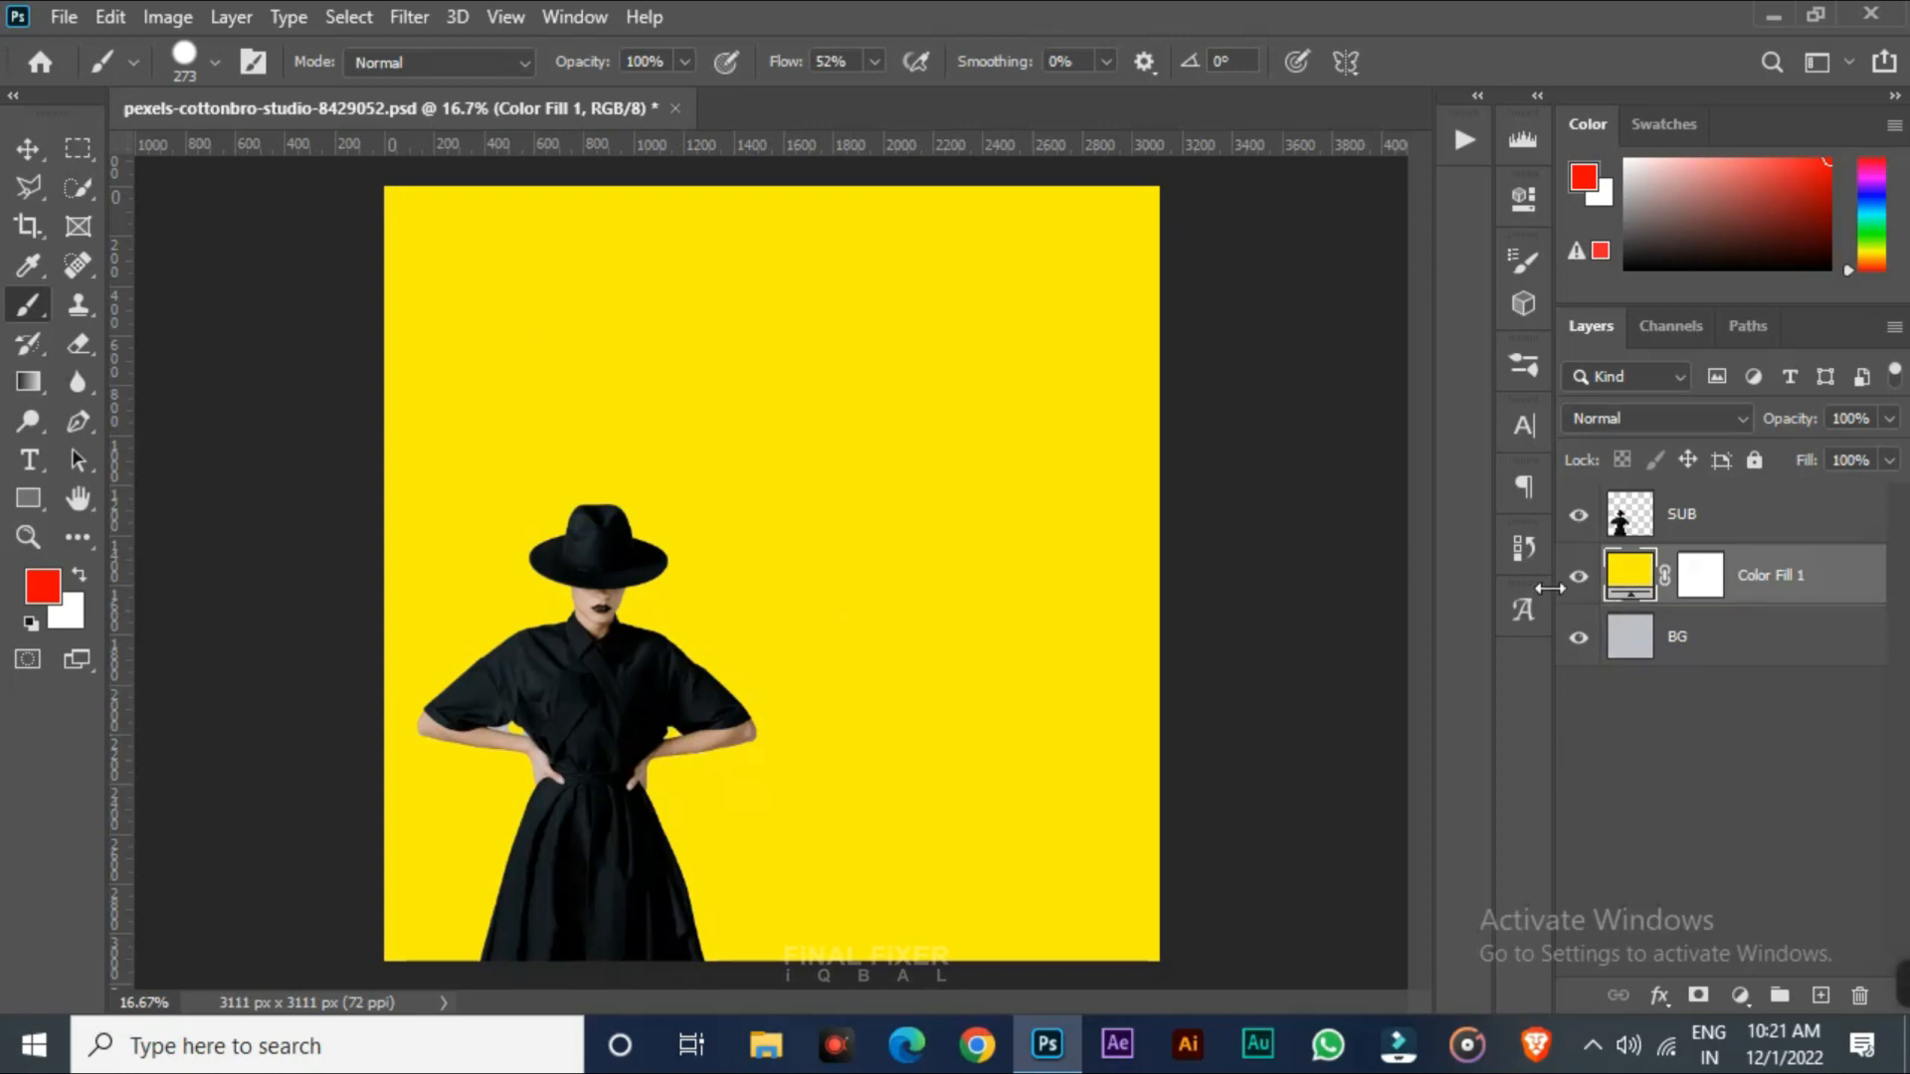
left_click(1724, 517)
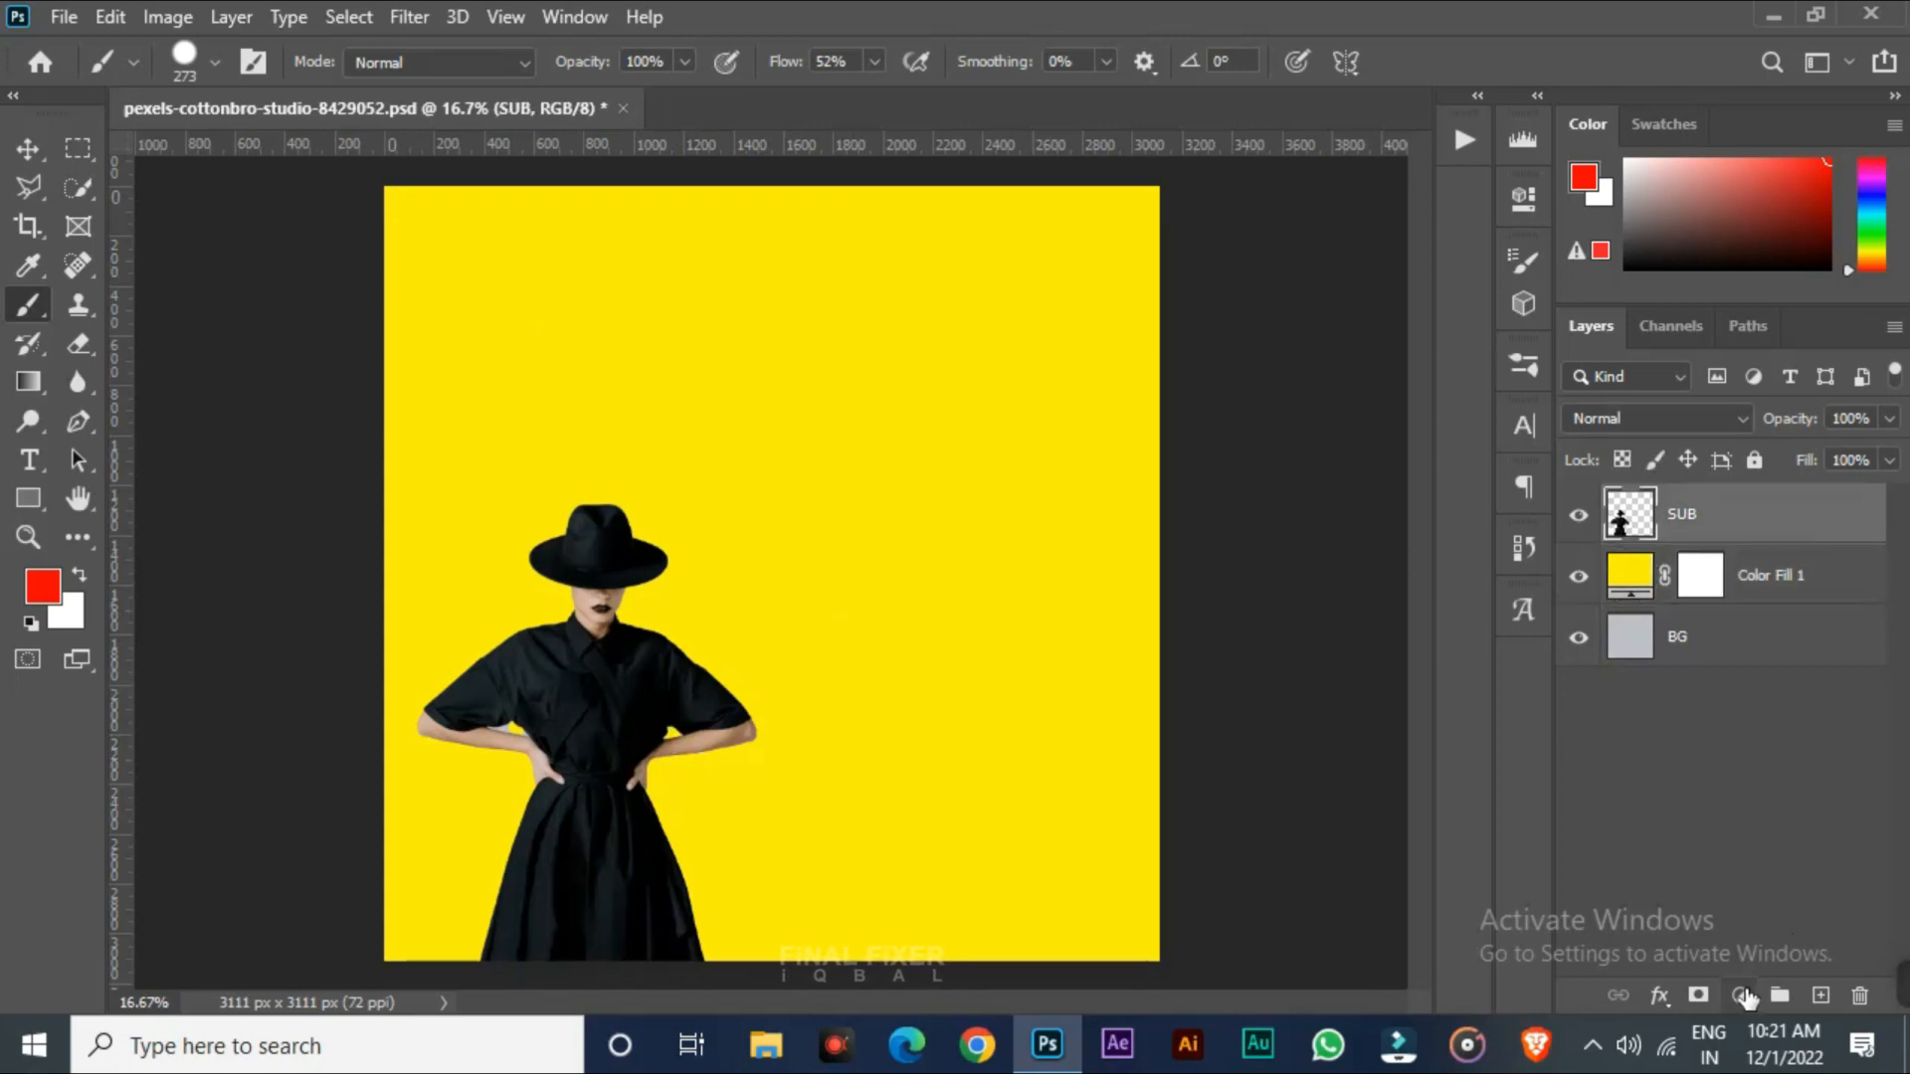
left_click(1741, 995)
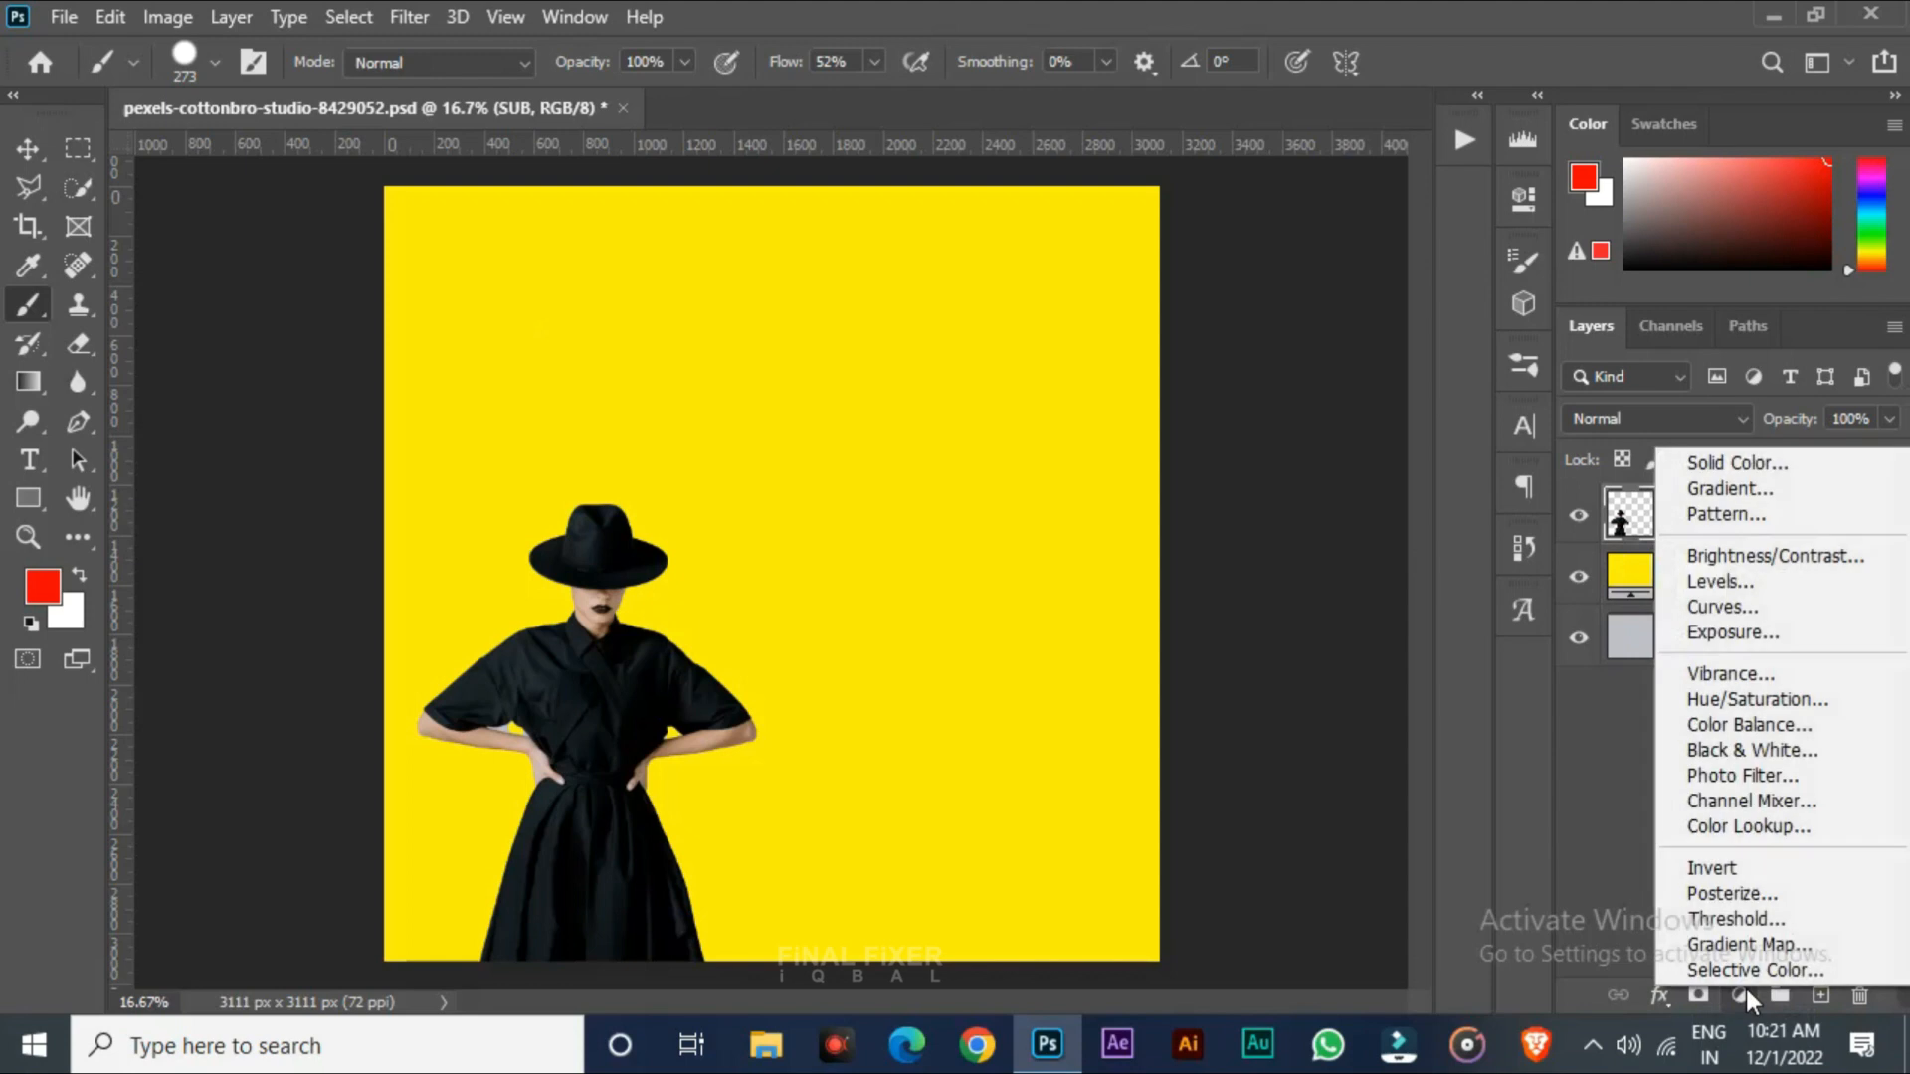
left_click(1715, 609)
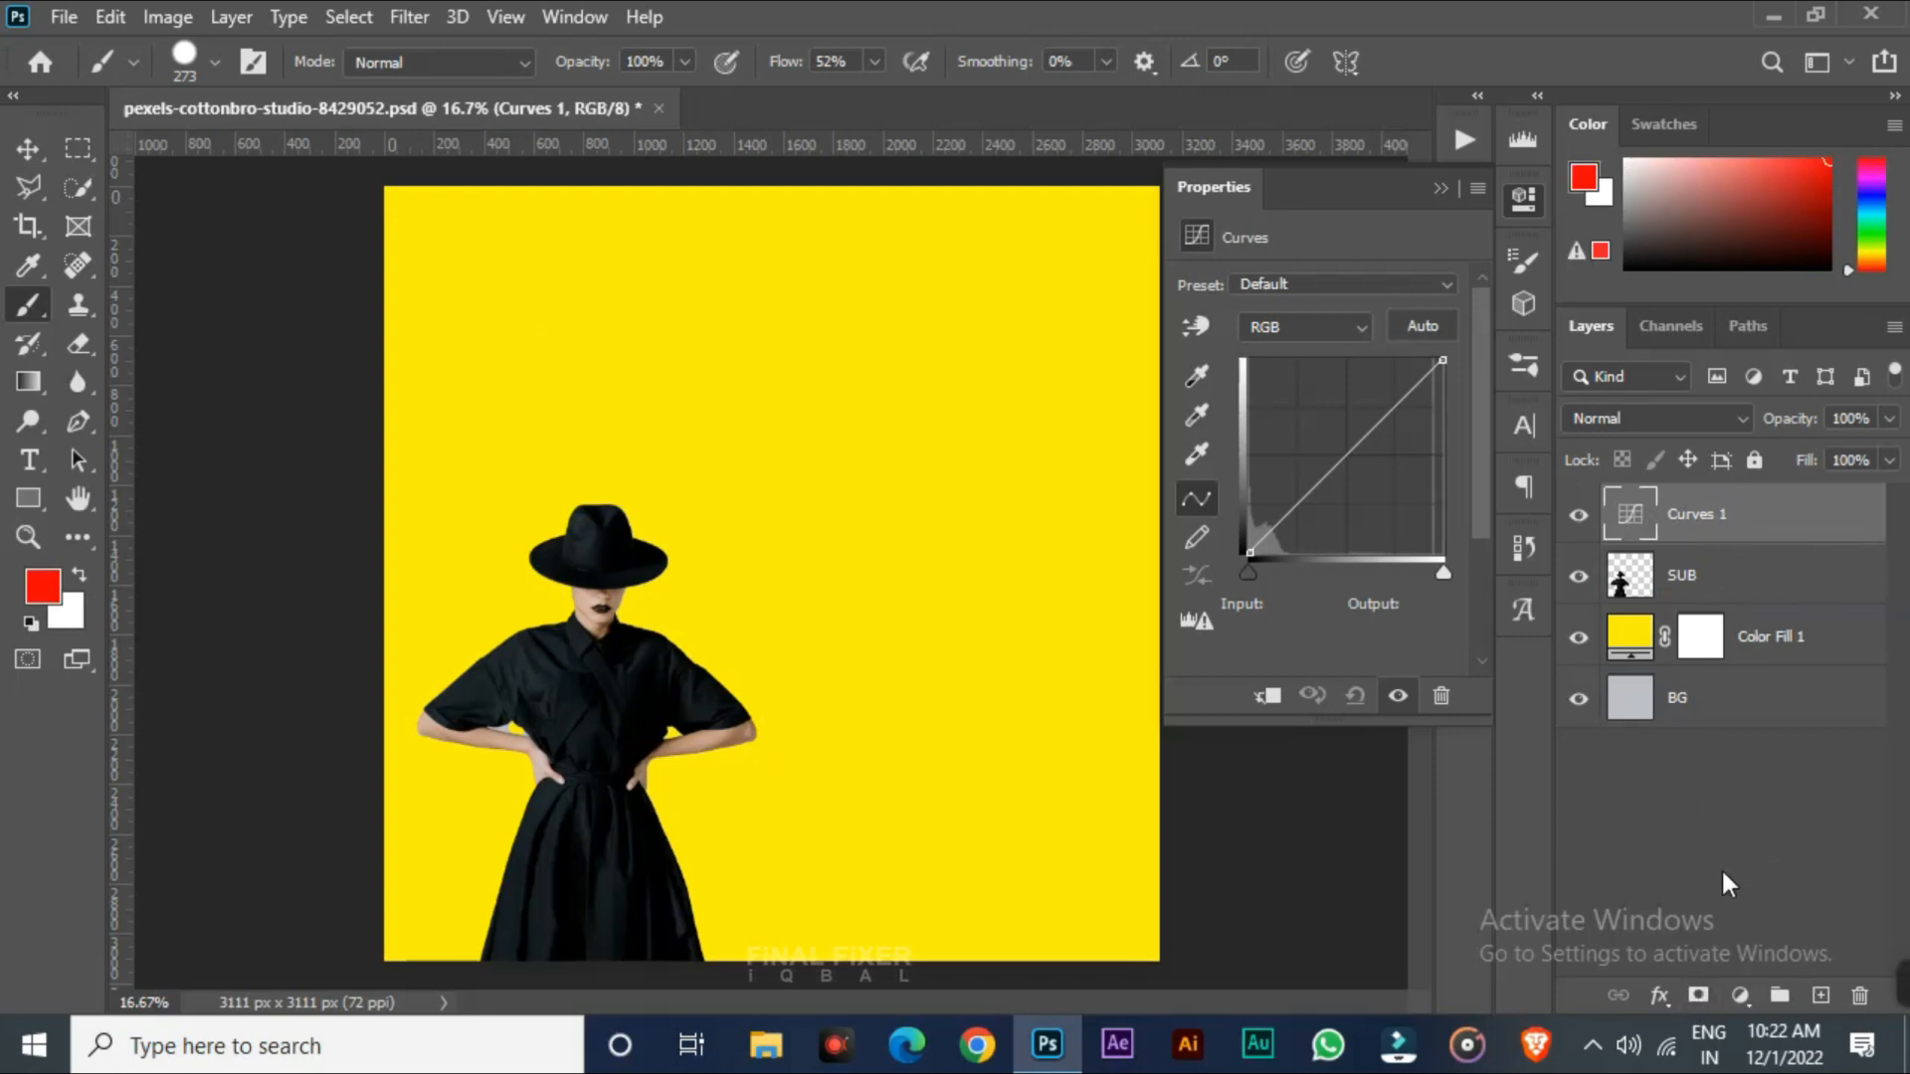
Open the Curves 1 adjustment's properties from its layer thumbnail
left_click(1696, 995)
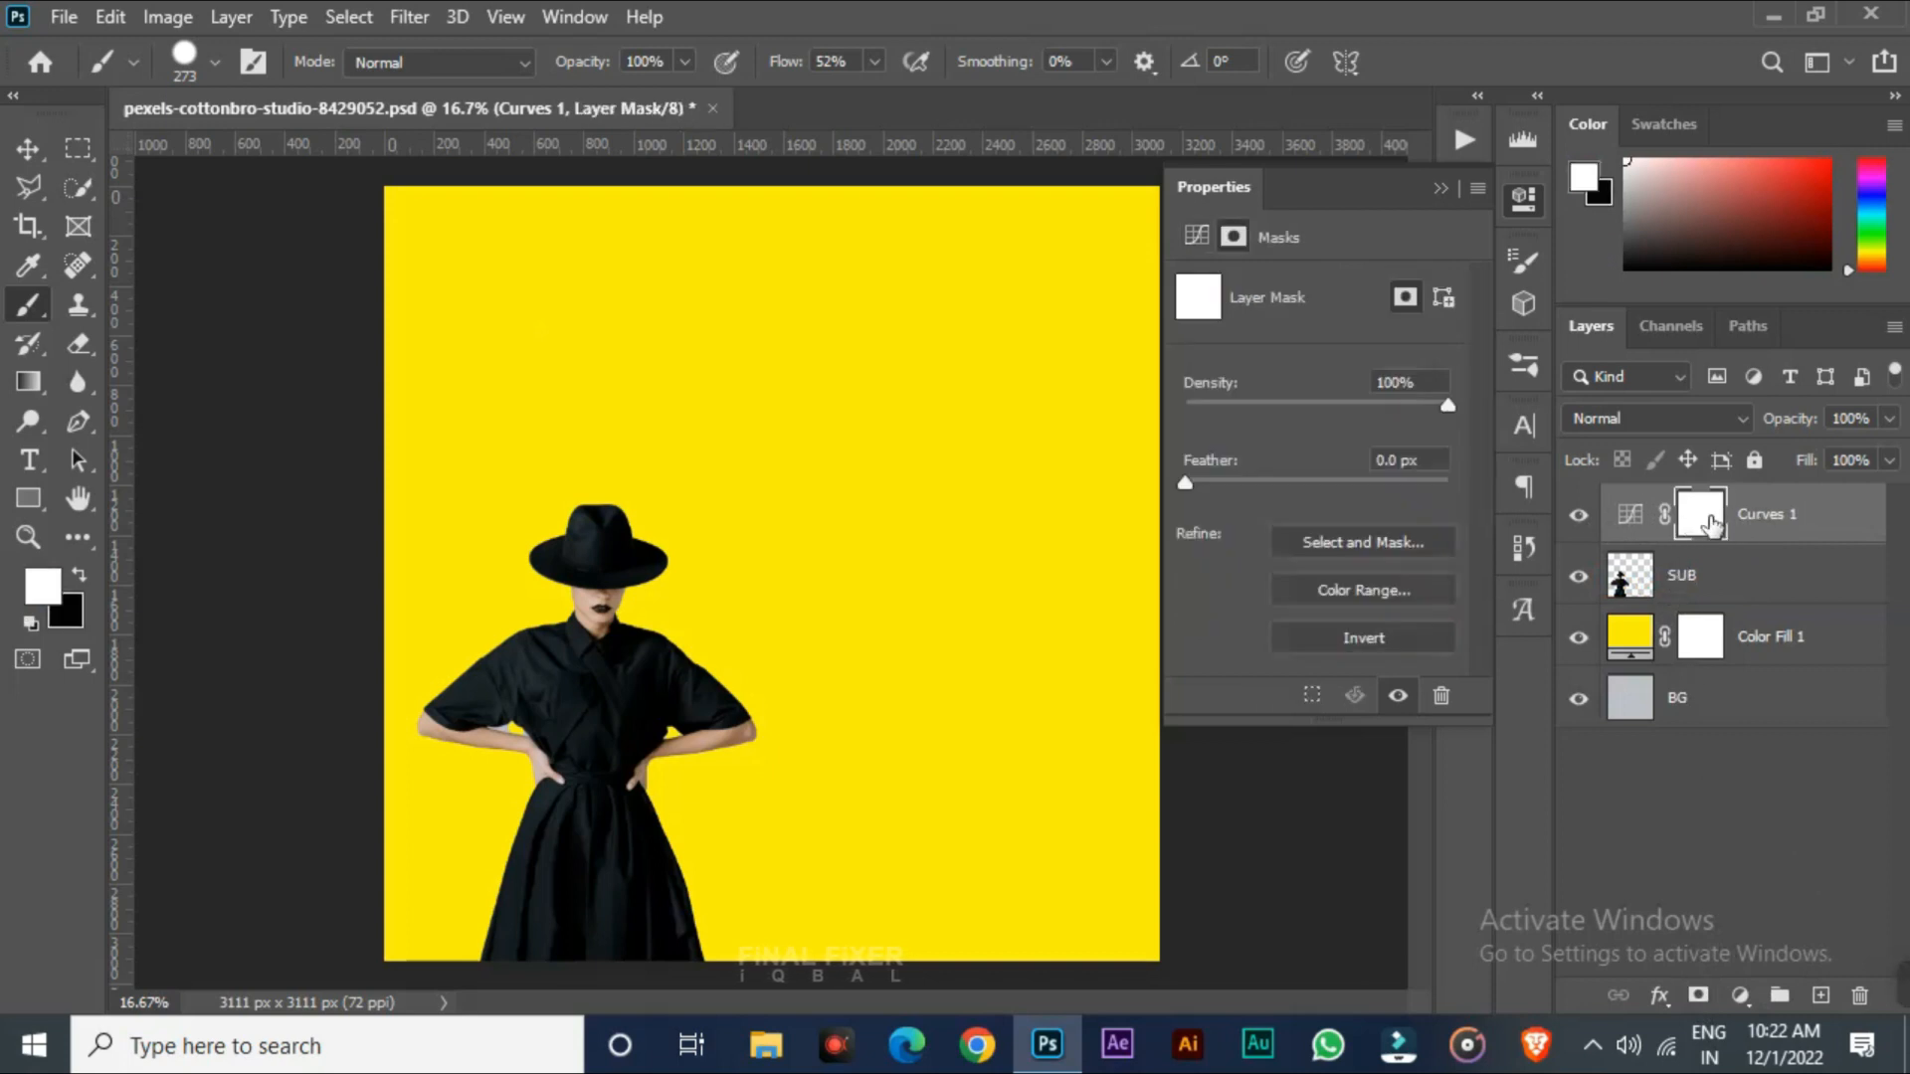
left_click(1842, 530)
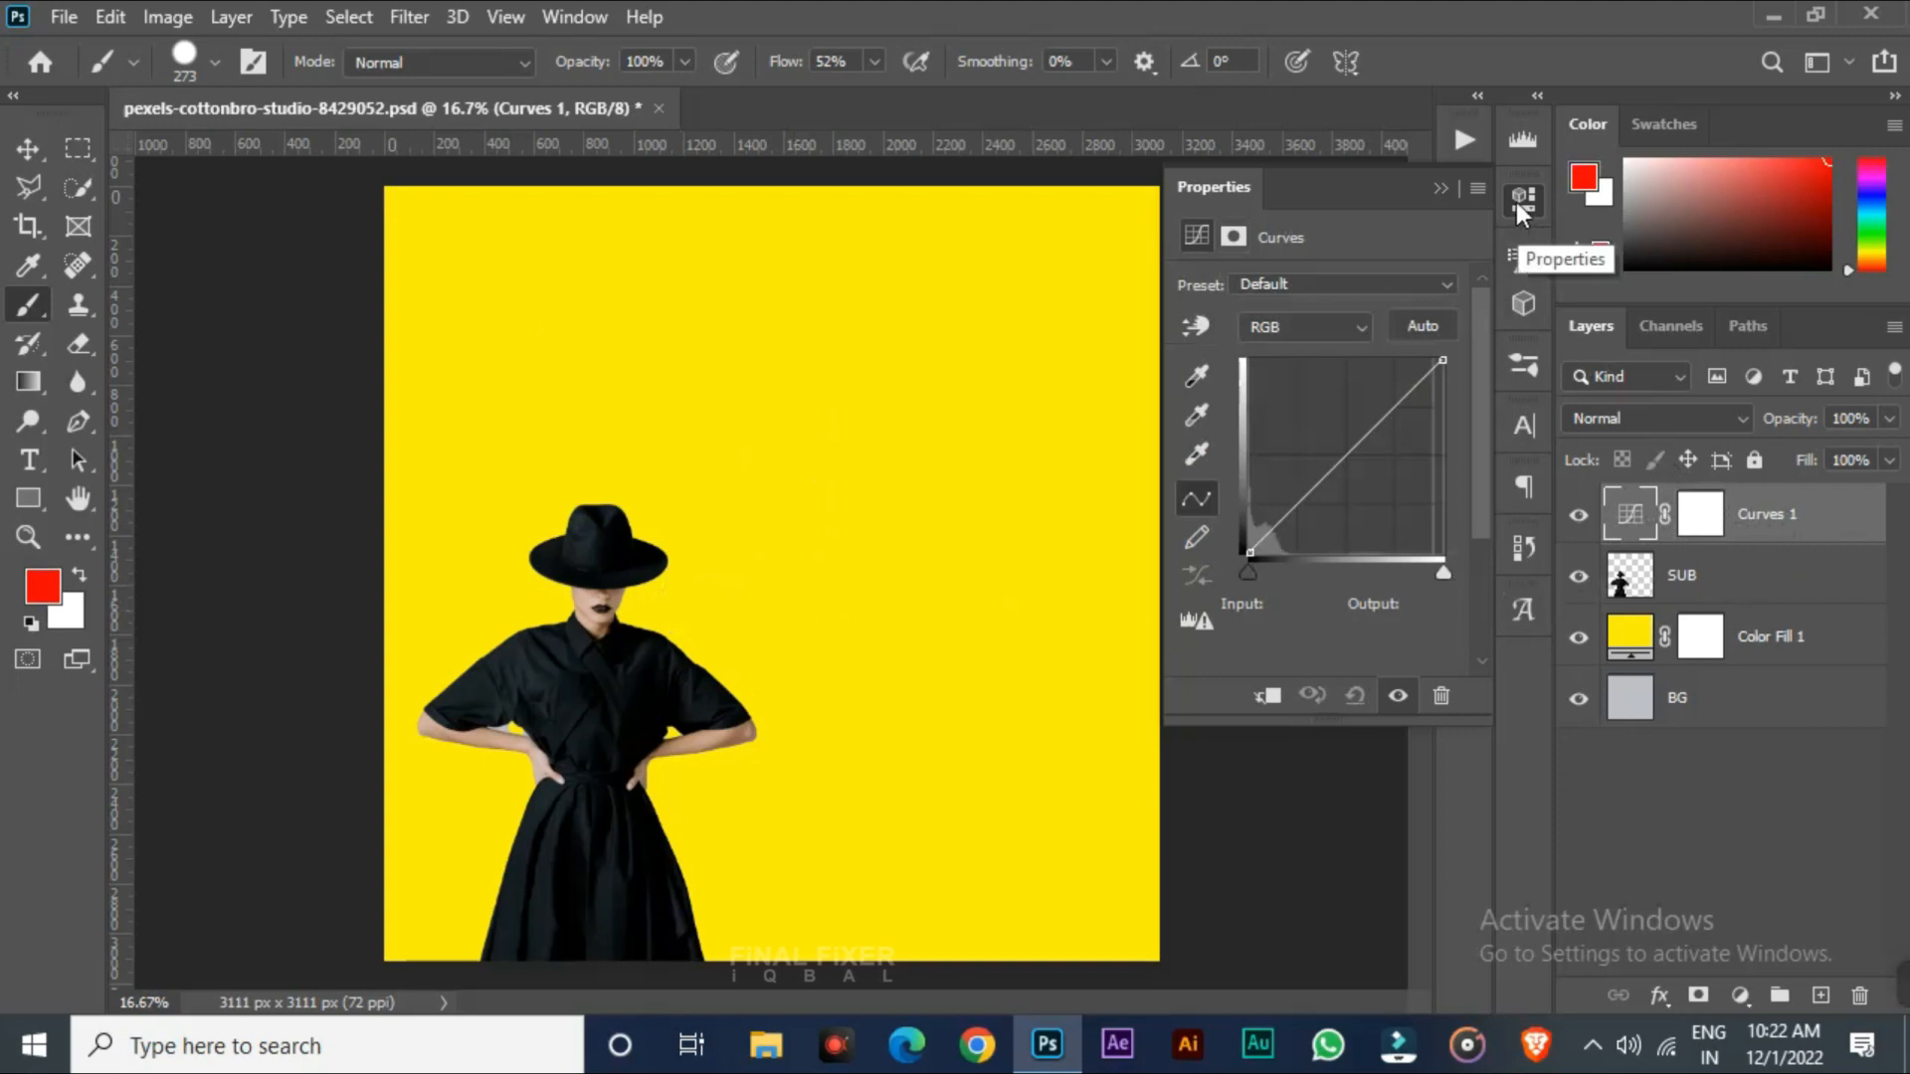
left_click(1440, 187)
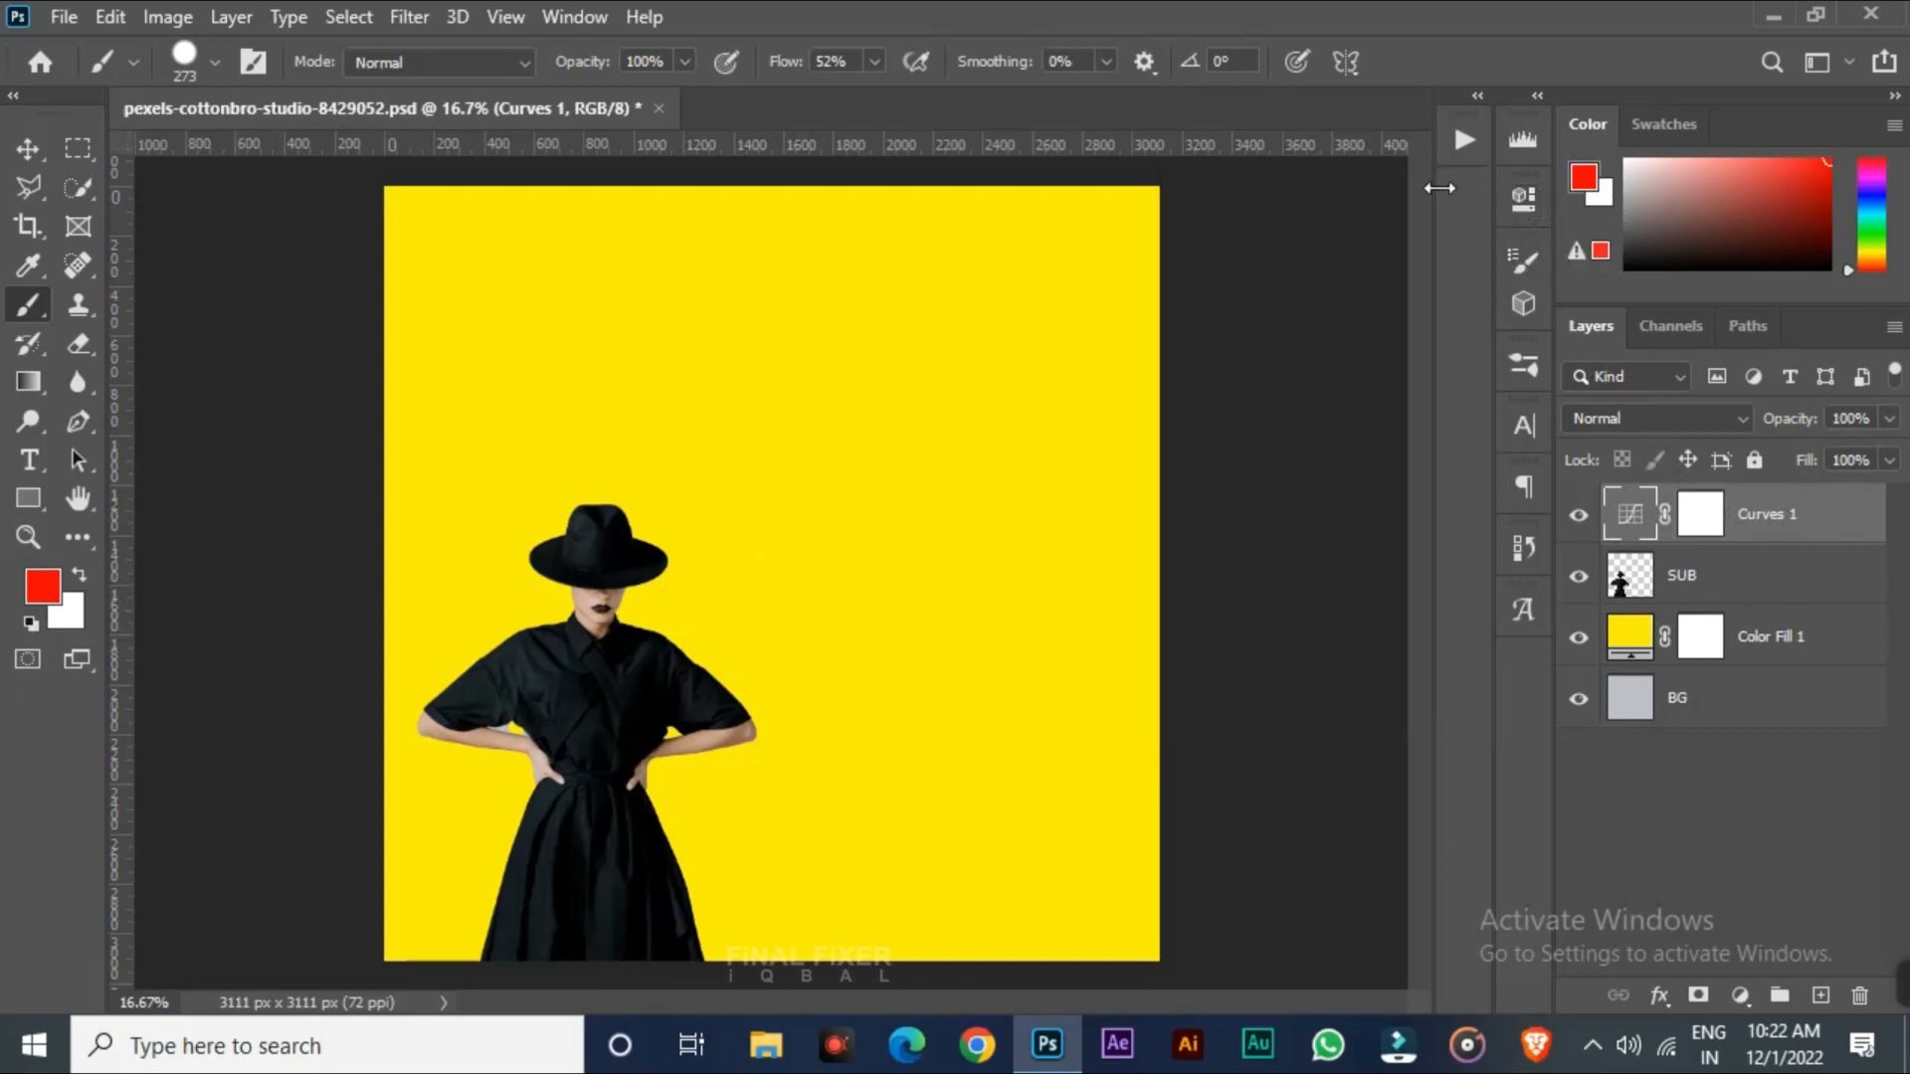
left_click(1522, 200)
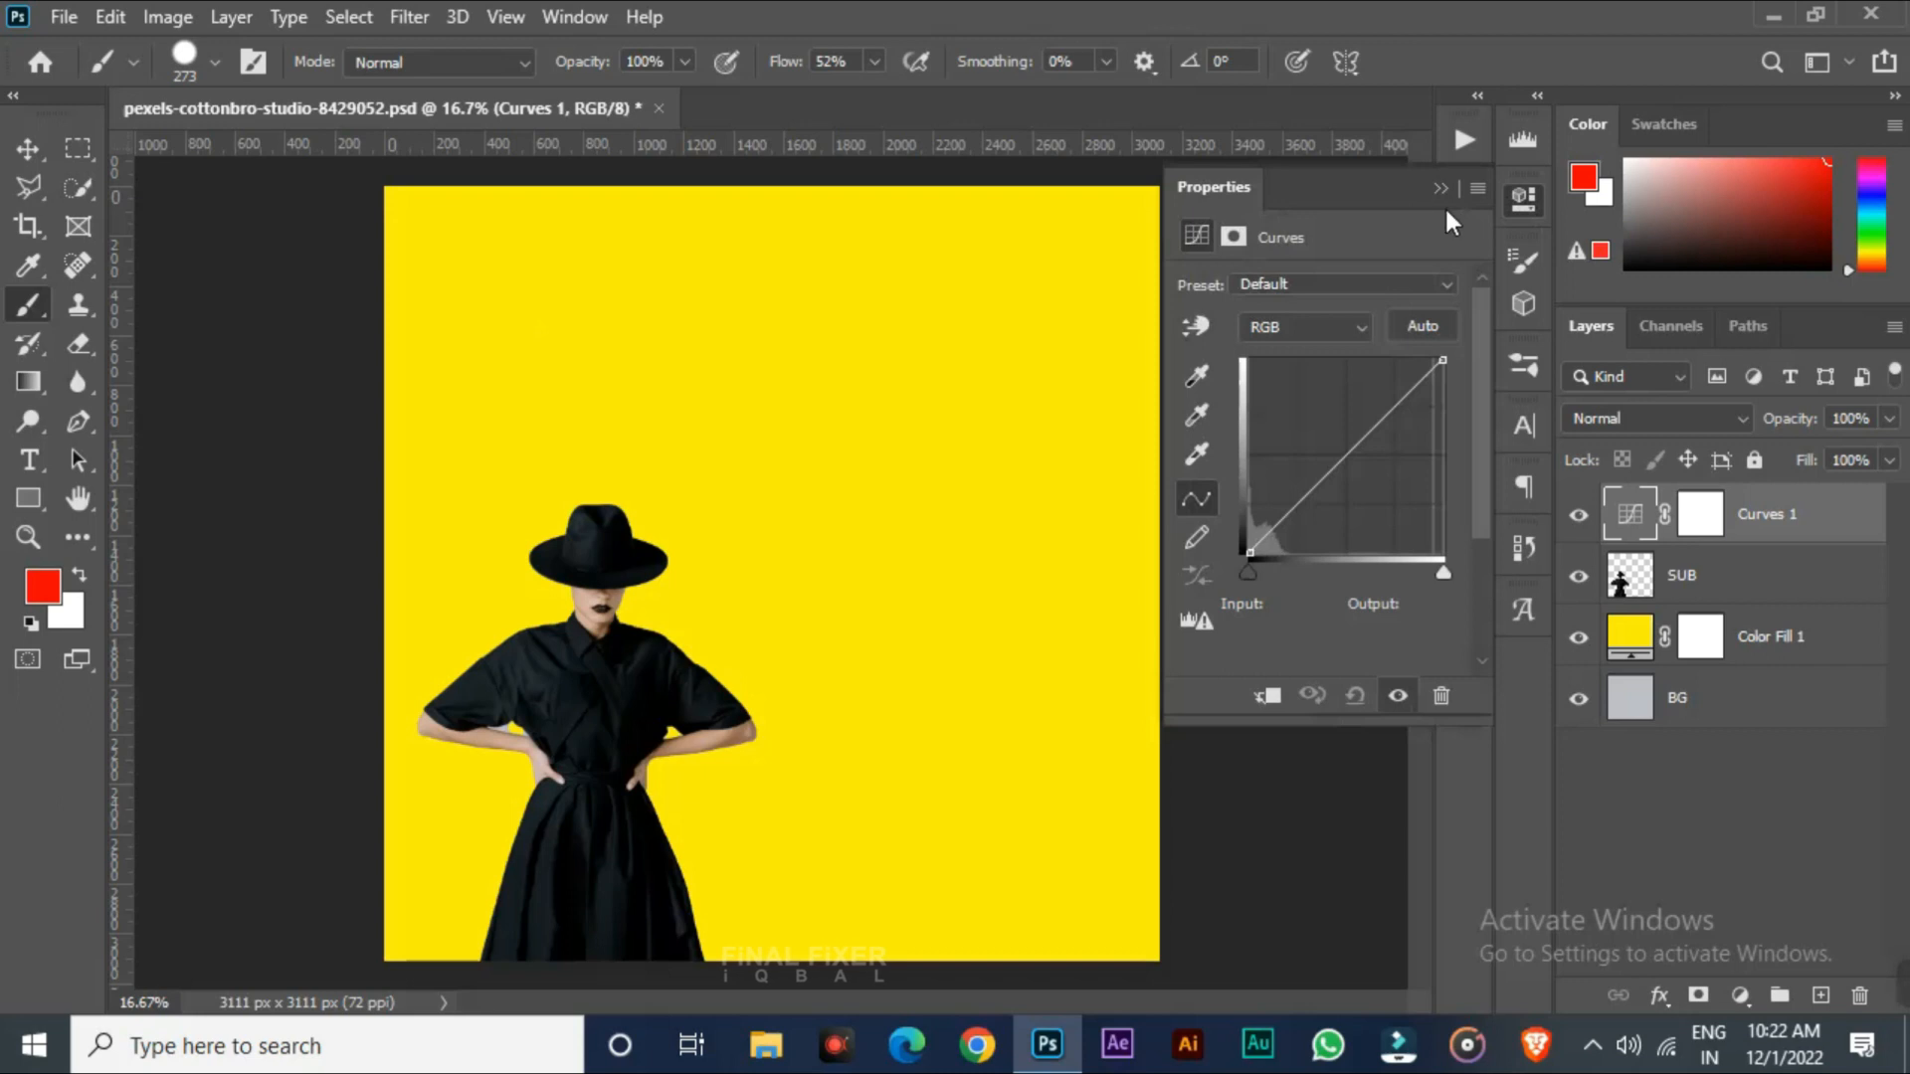
left_click(1522, 204)
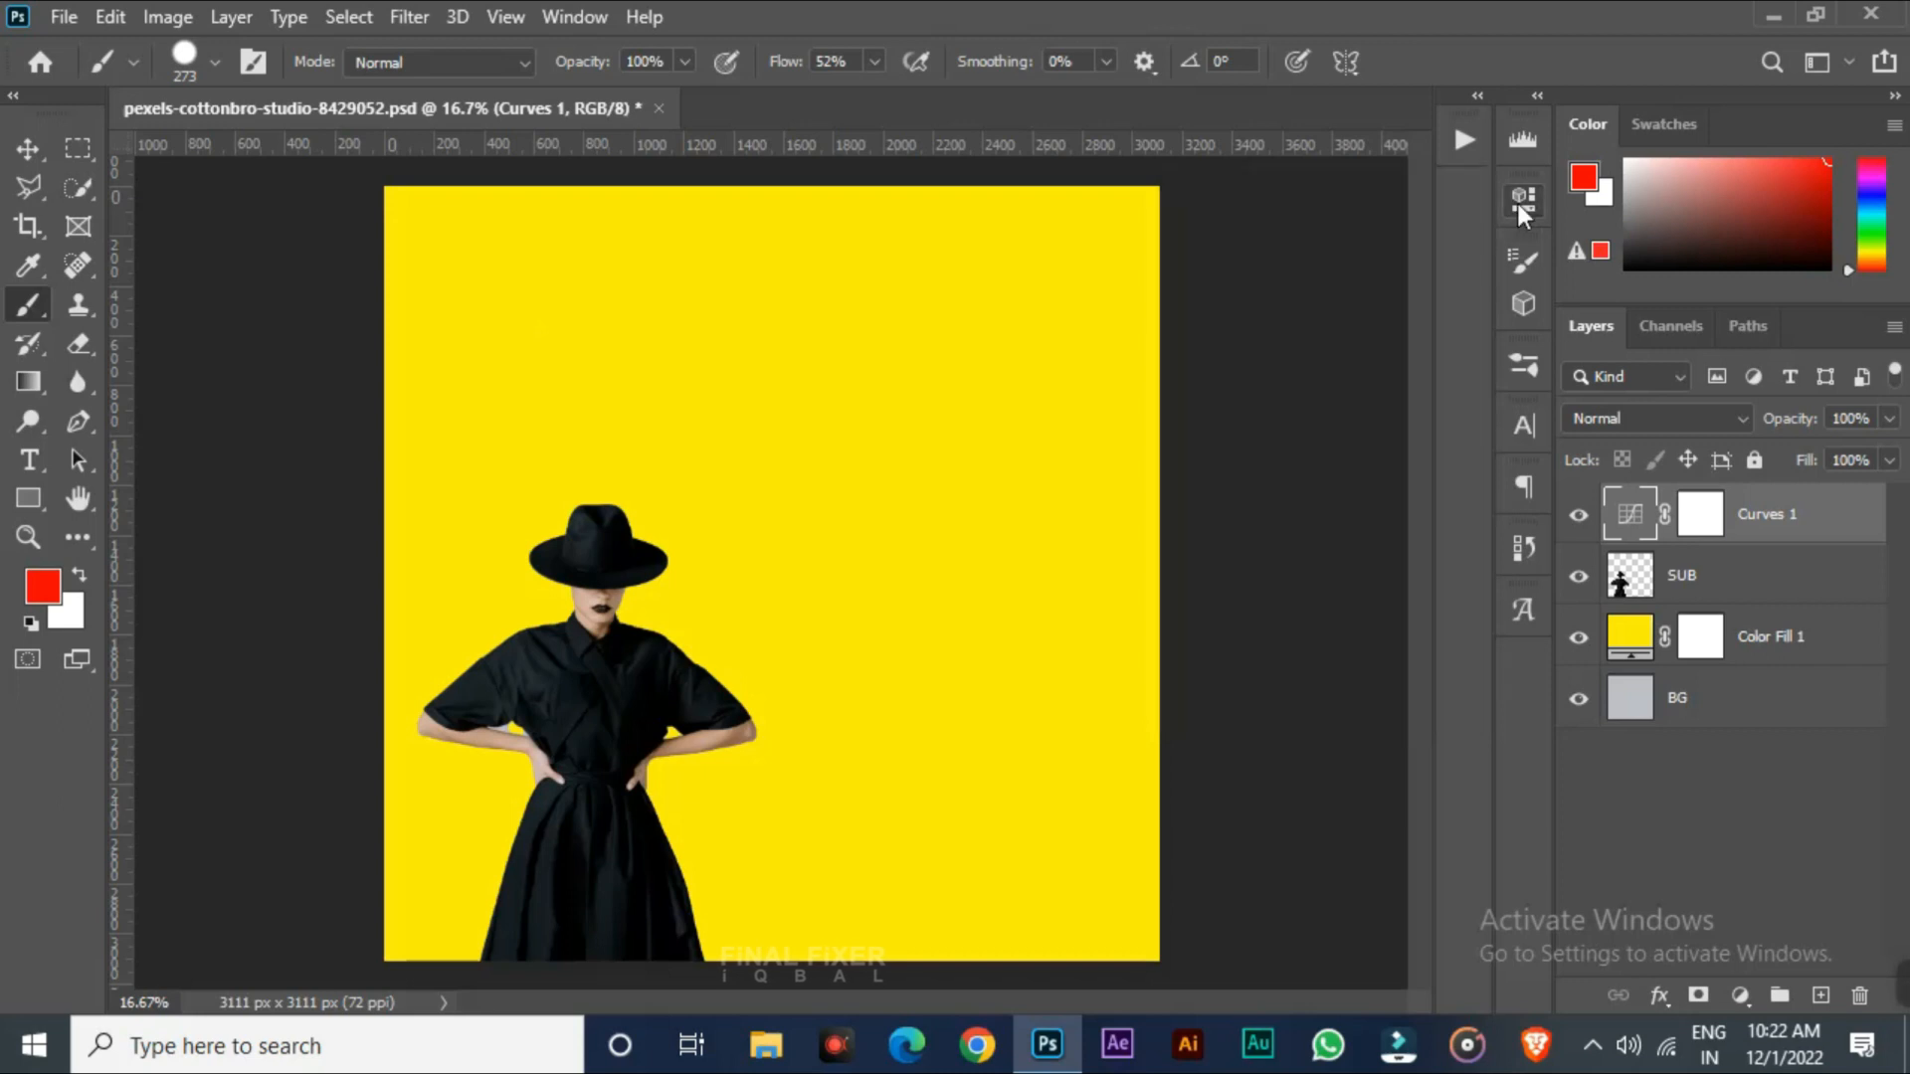
double_click(1632, 525)
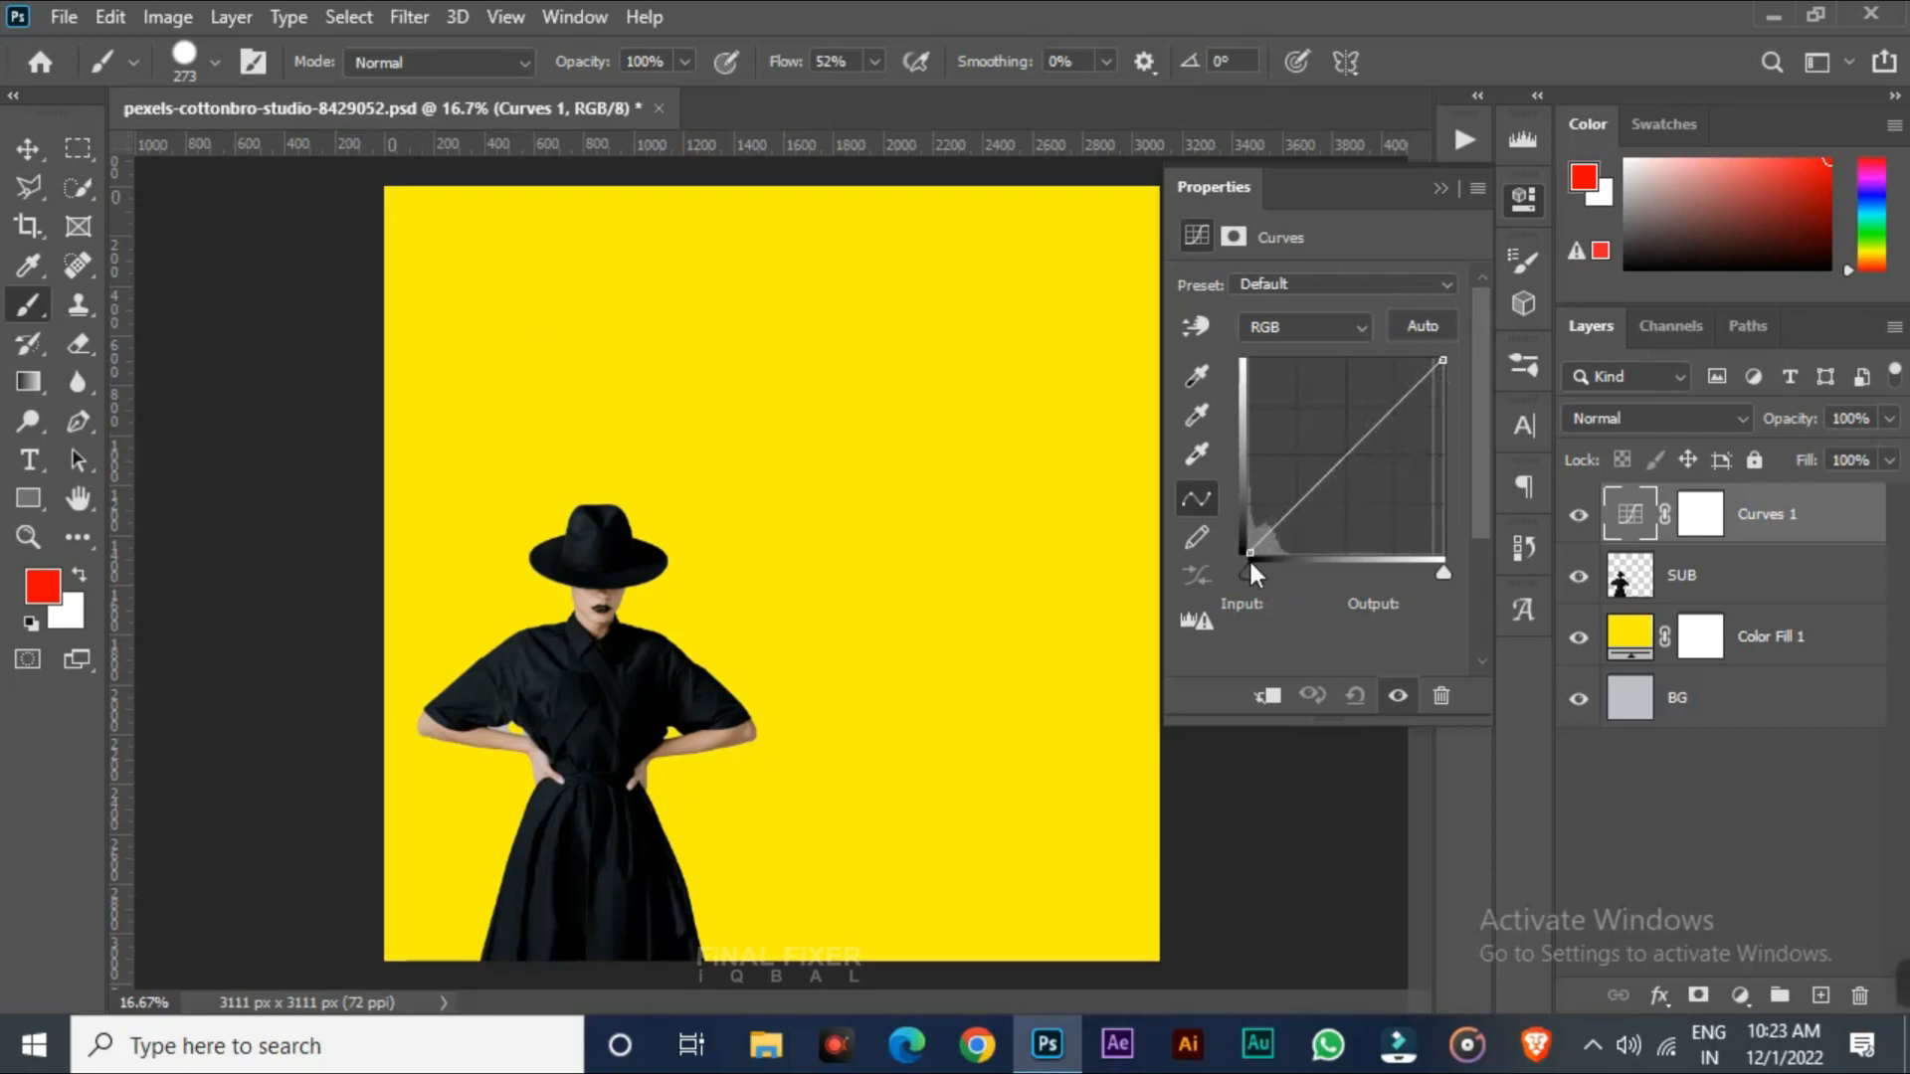
Drag the Curves white point down to darken the whole image
left_click_drag(1249, 556, 1144, 577)
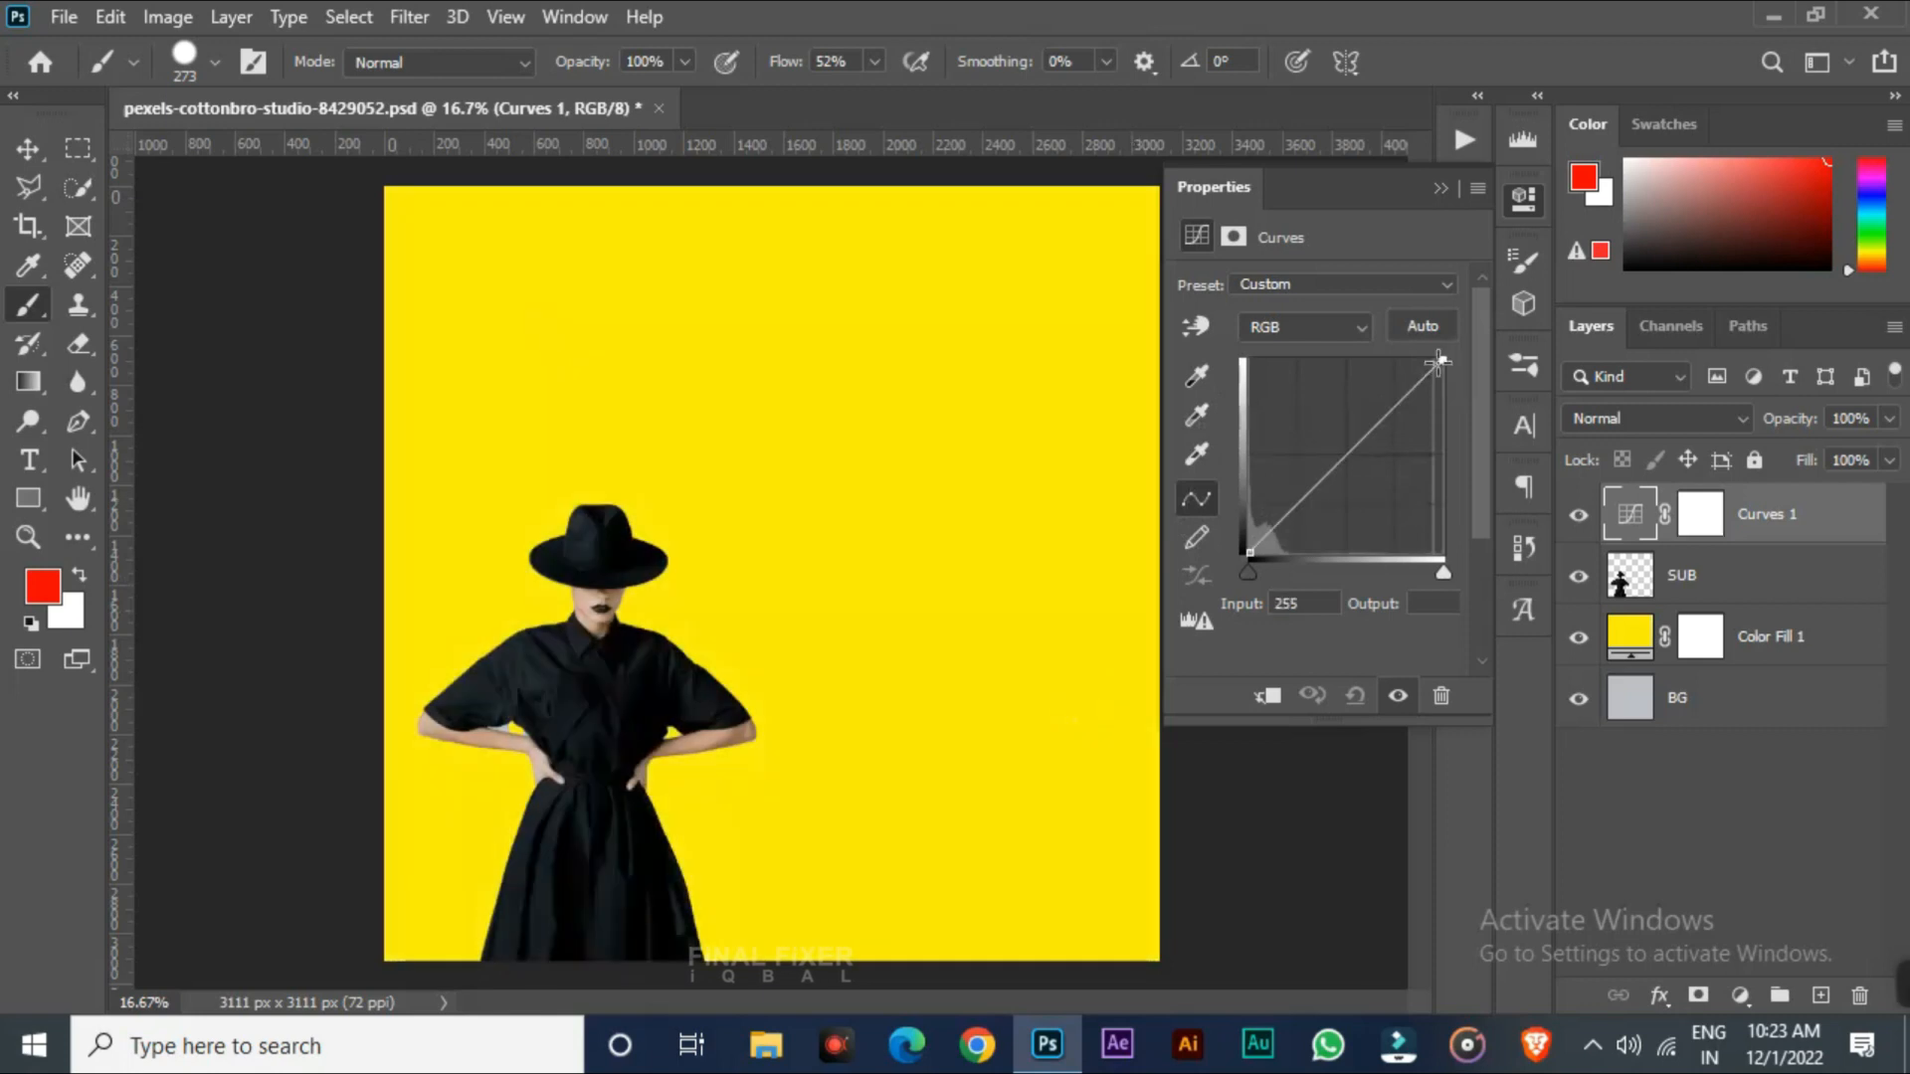
left_click_drag(1442, 360, 1443, 442)
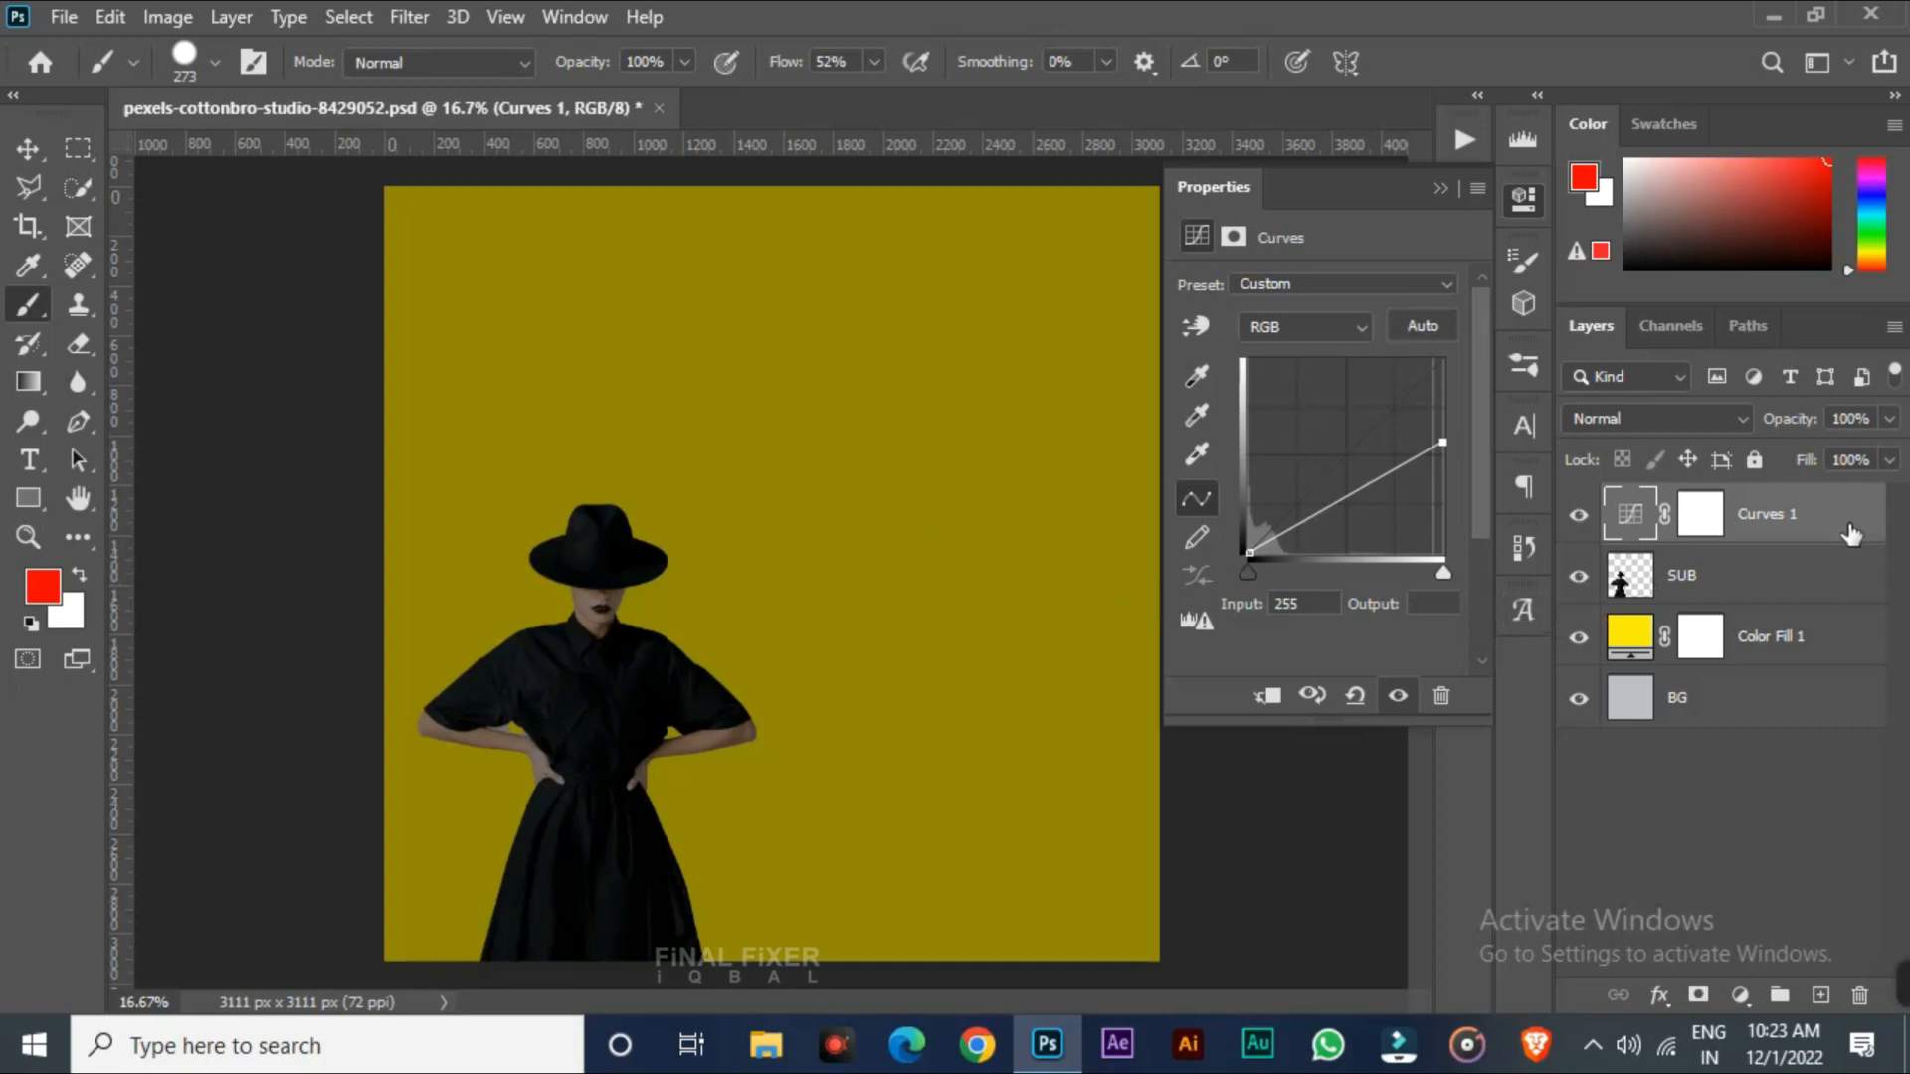
Move Curves 1 below SUB and back above it while nudging the curve's white point
left_click_drag(1837, 535, 1833, 611)
mouse_move(1443, 443)
left_mouse_down()
mouse_move(1454, 456)
mouse_move(1453, 412)
mouse_move(1448, 436)
left_mouse_up()
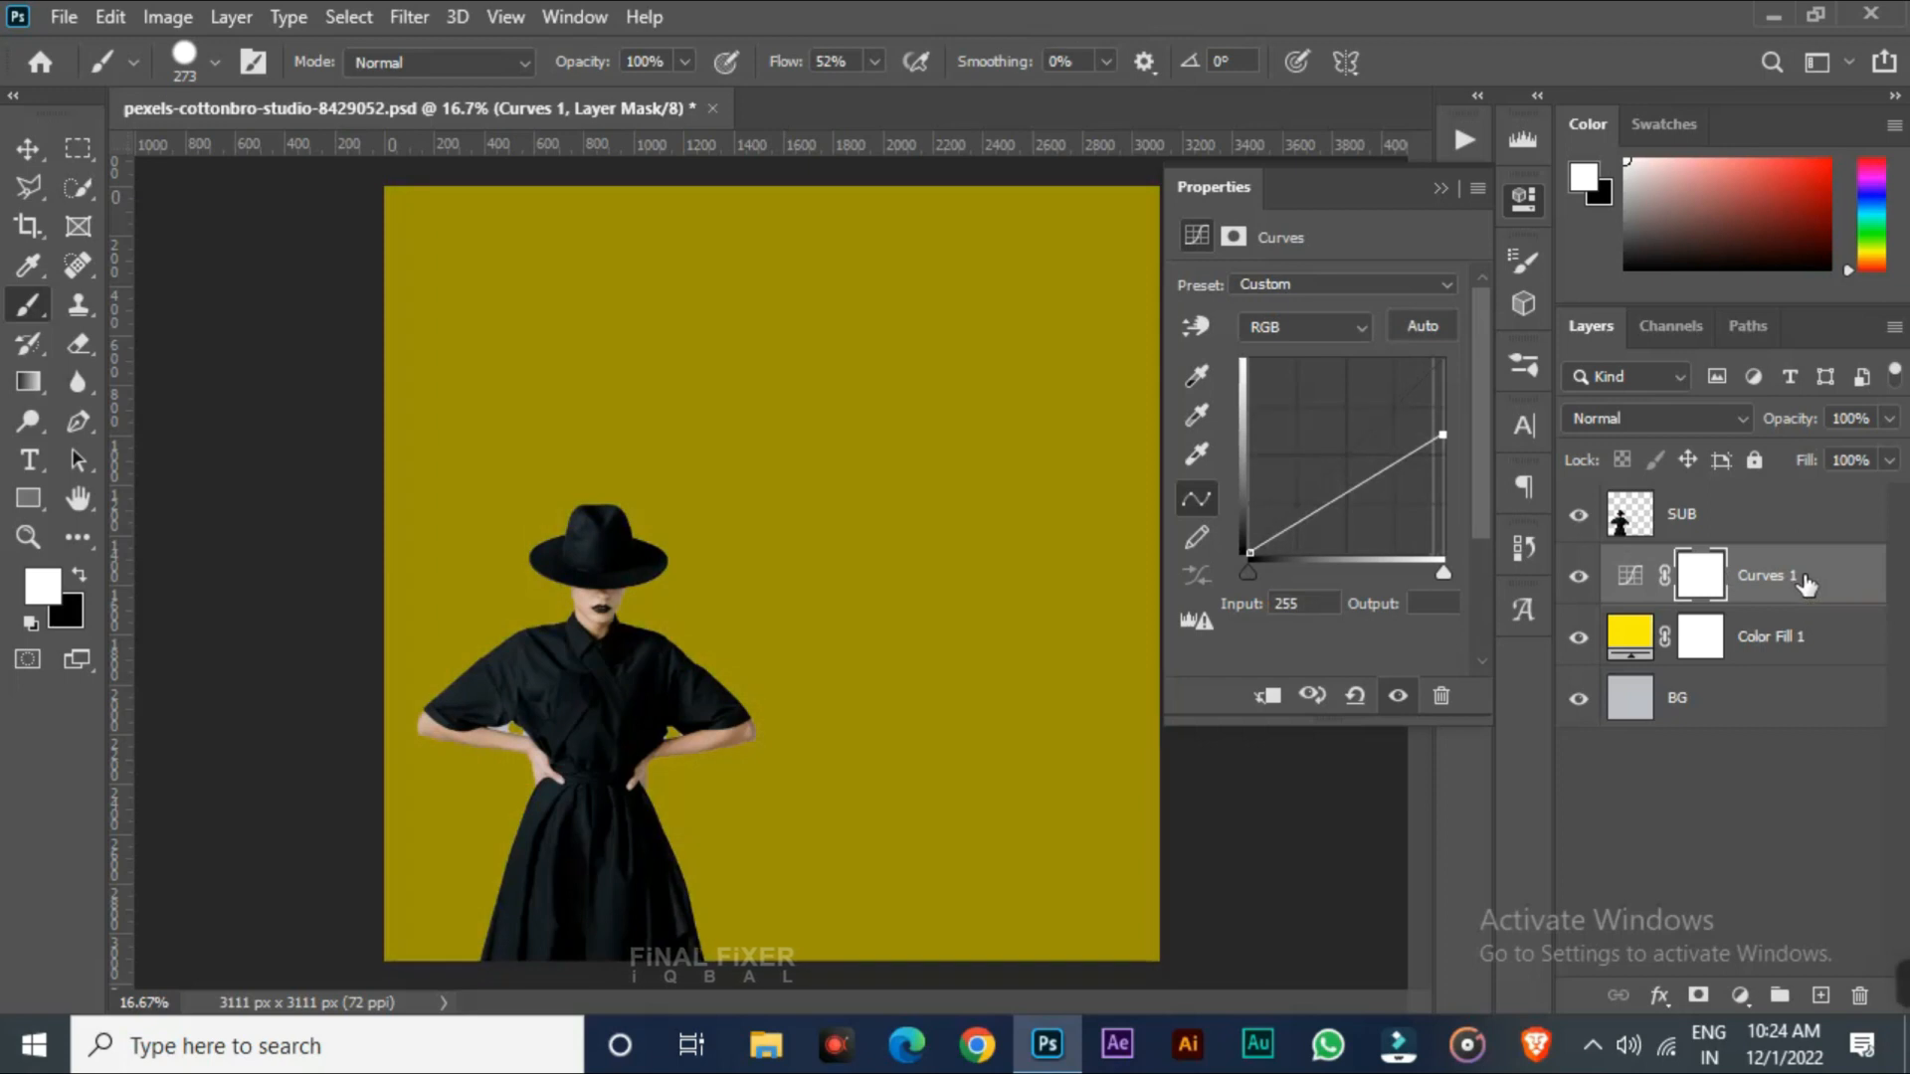
left_click_drag(1806, 584, 1804, 498)
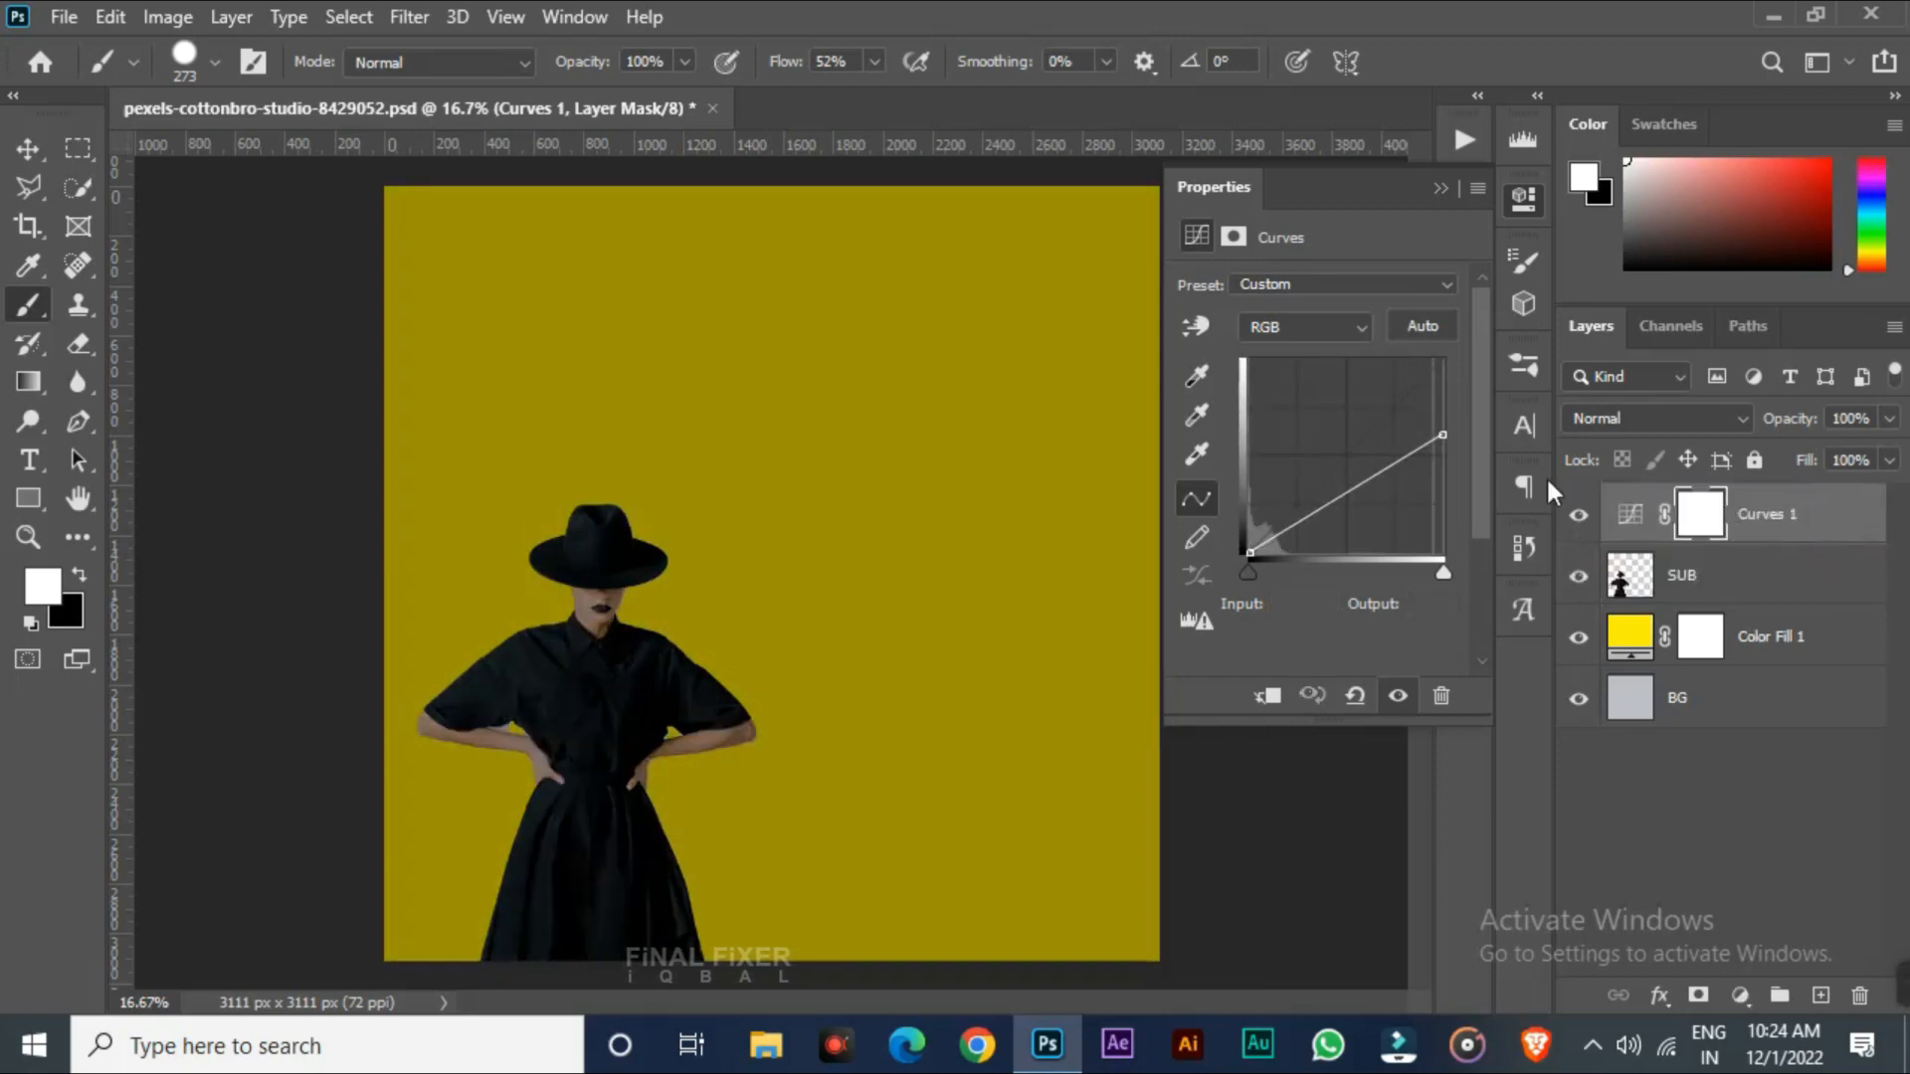
mouse_move(1443, 435)
left_mouse_down()
mouse_move(1444, 459)
mouse_move(1445, 423)
left_mouse_up()
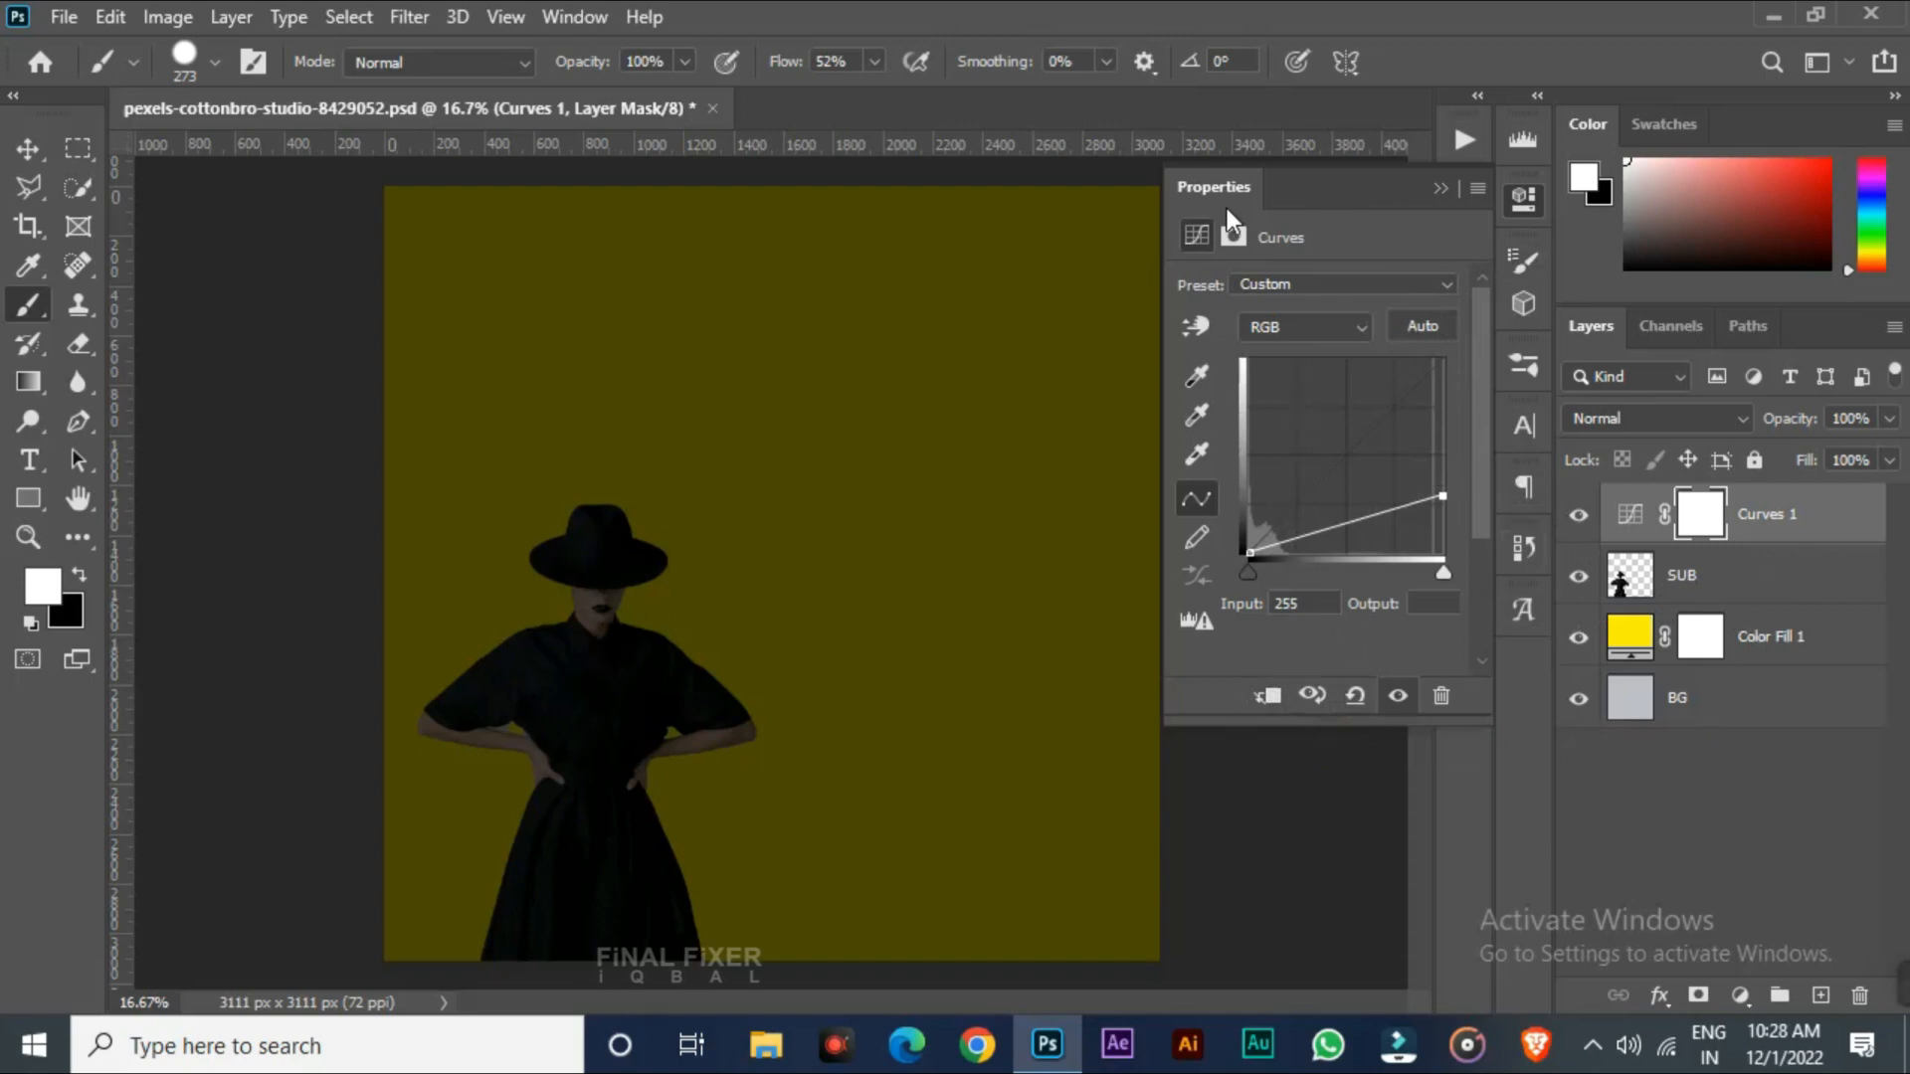
Clip Curves 1 to the SUB layer and raise its white point so only the subject darkens
left_click(1756, 541, "alt")
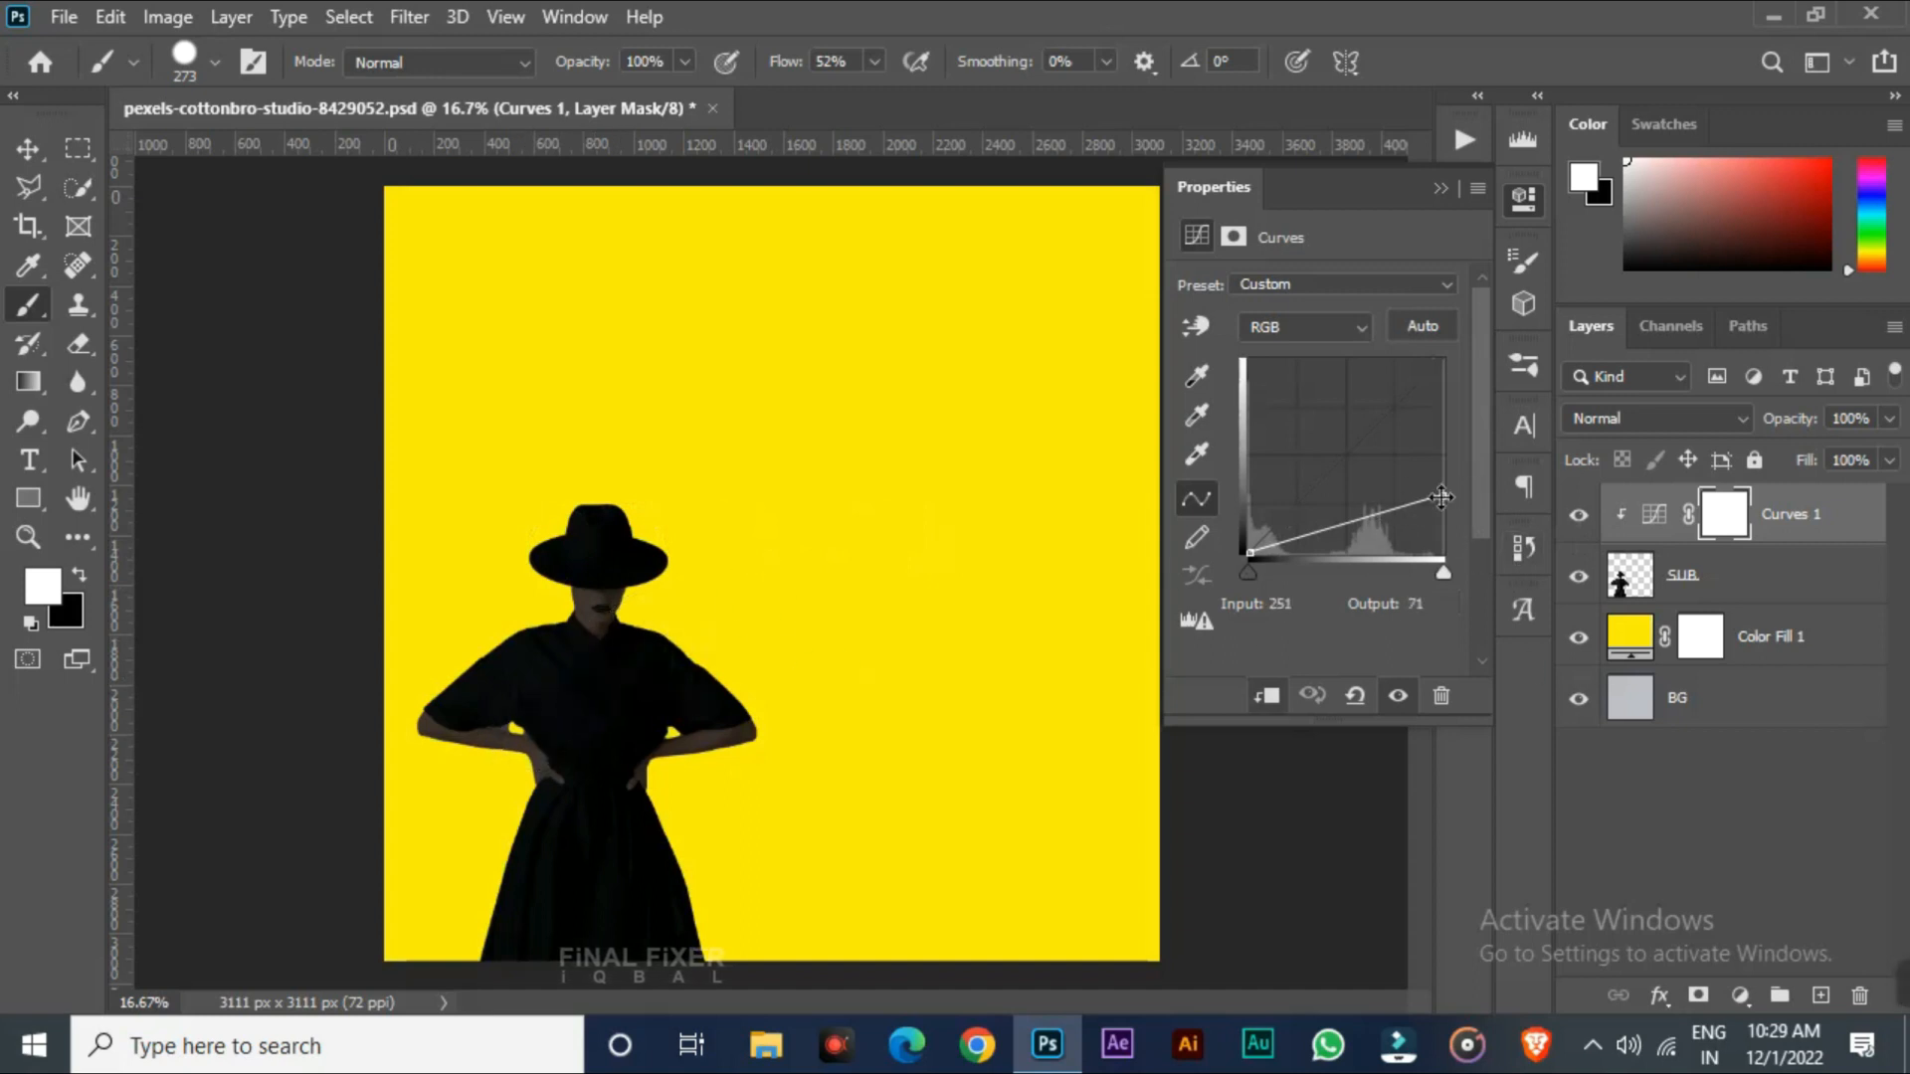
left_click_drag(1442, 495, 1442, 443)
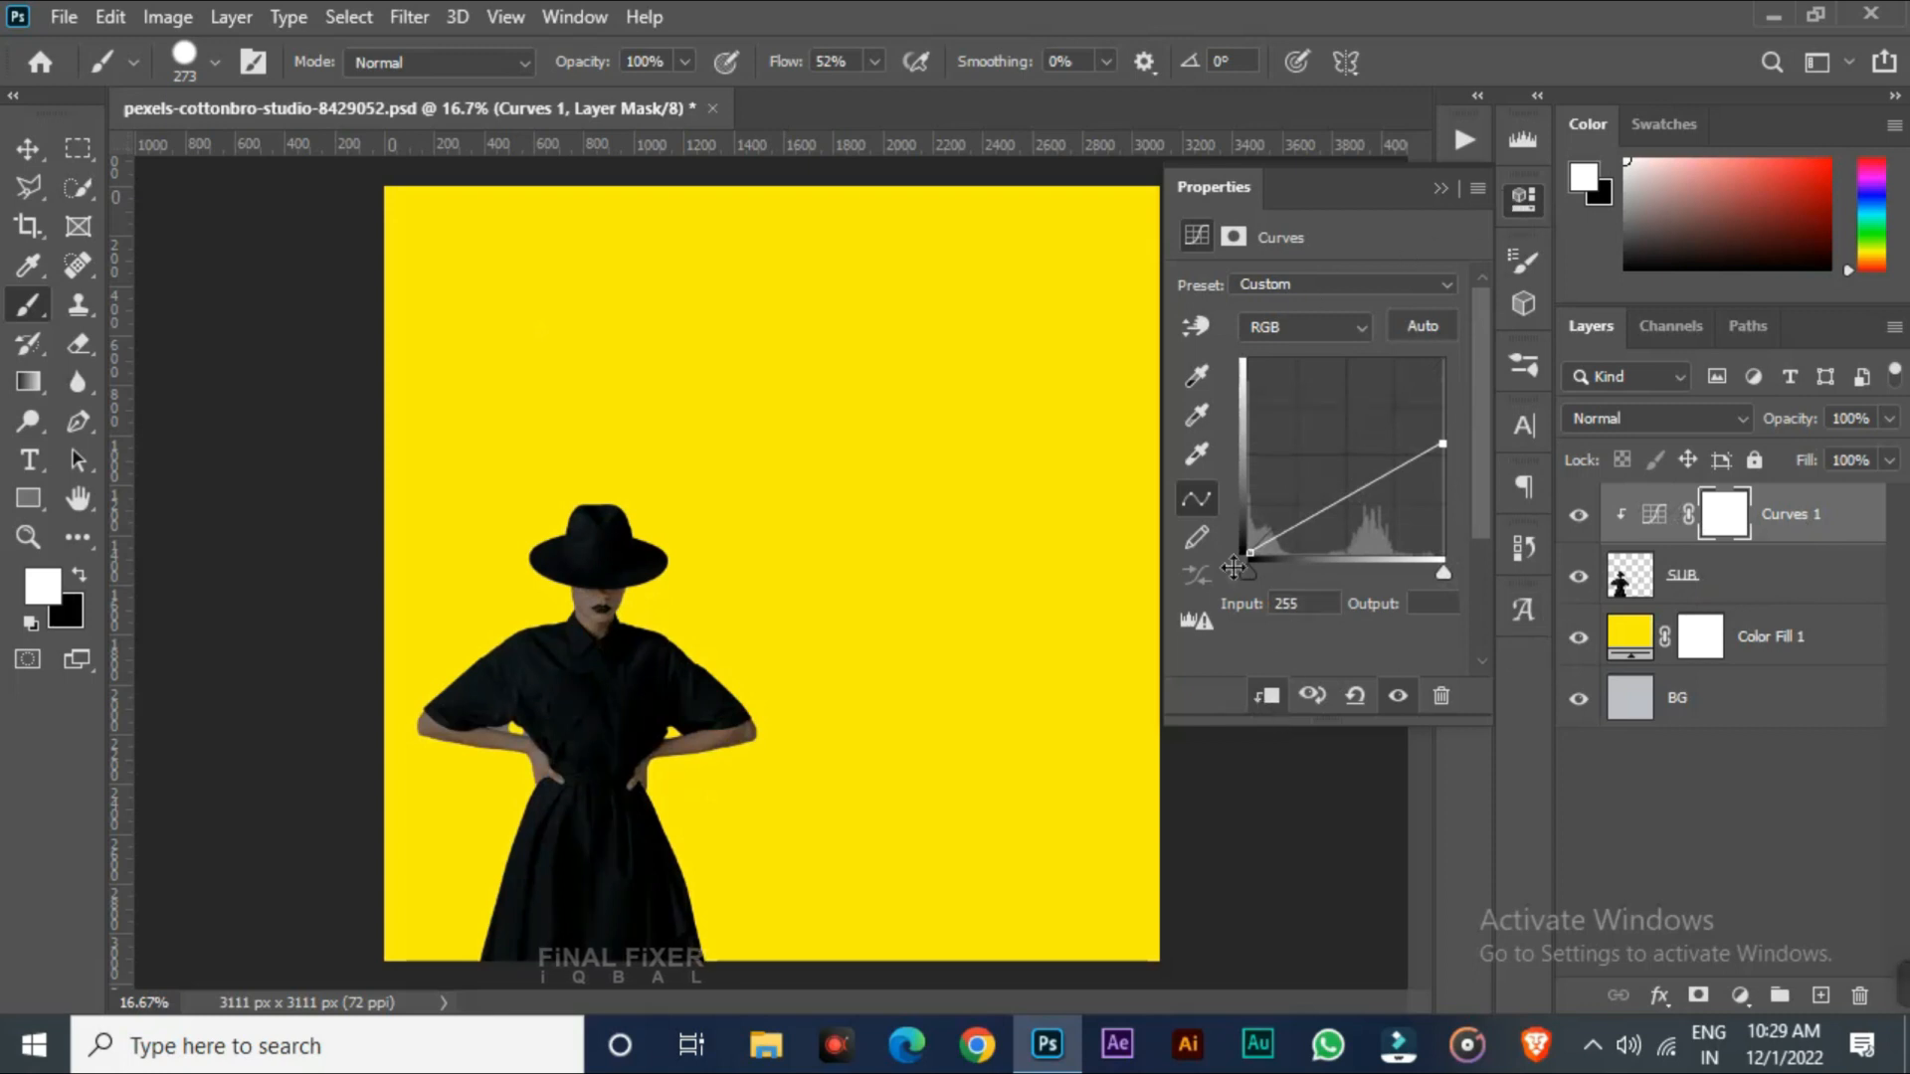
left_click(1274, 701)
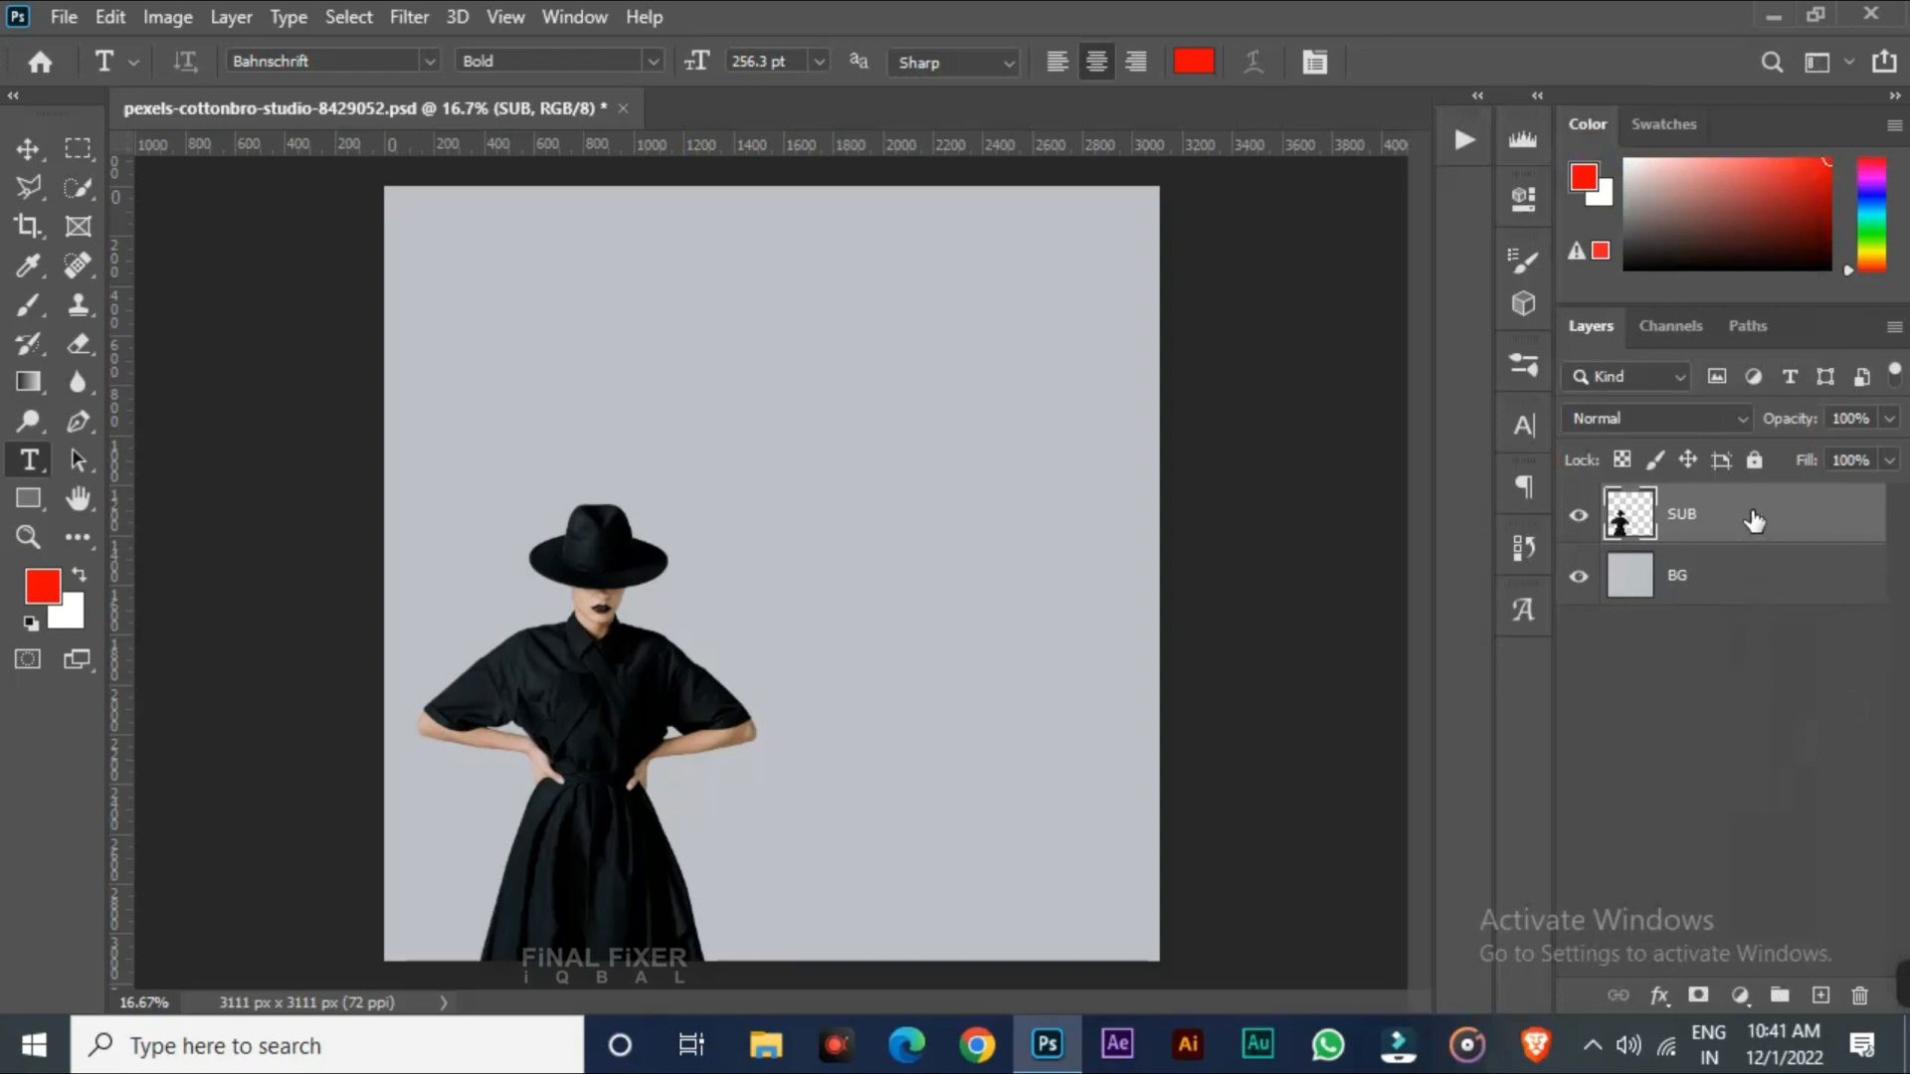
Duplicate the SUB layer as SUB copy, then undo the duplication
right_click(1753, 523)
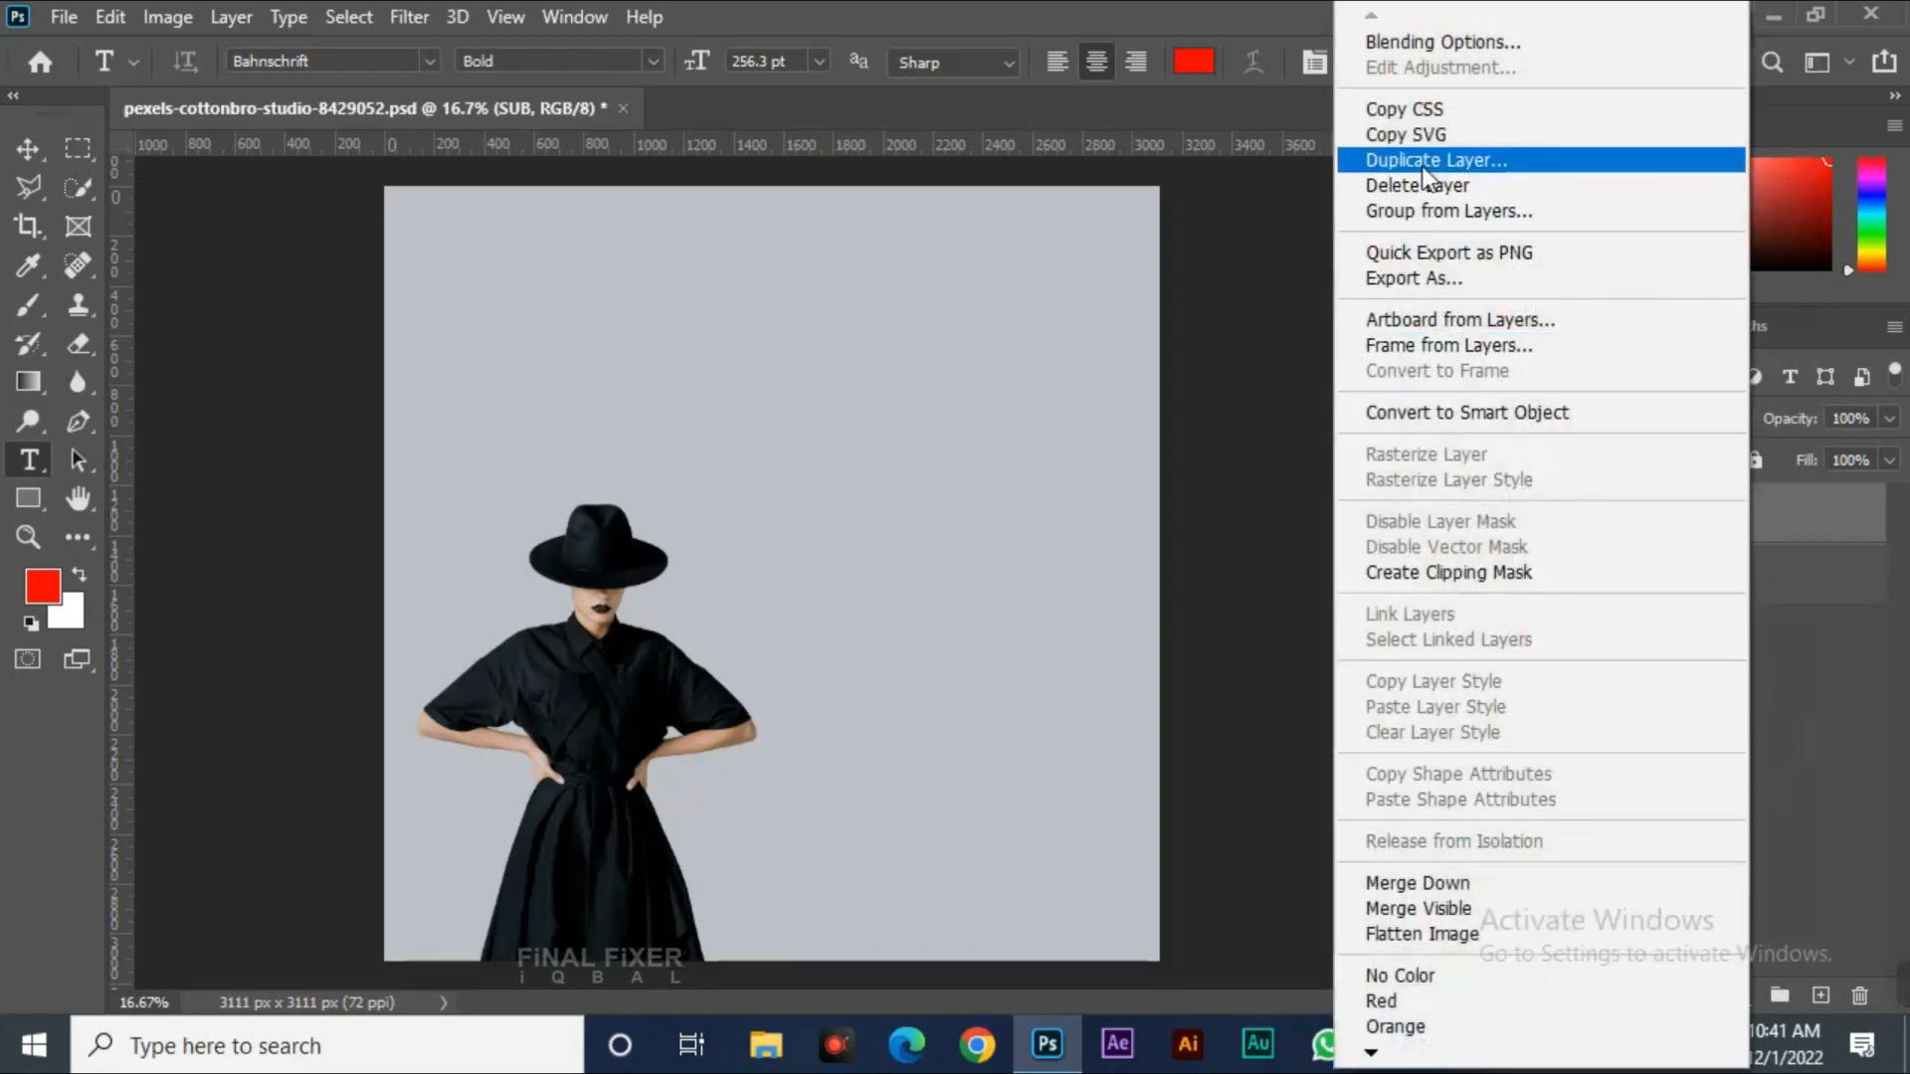
left_click(1513, 157)
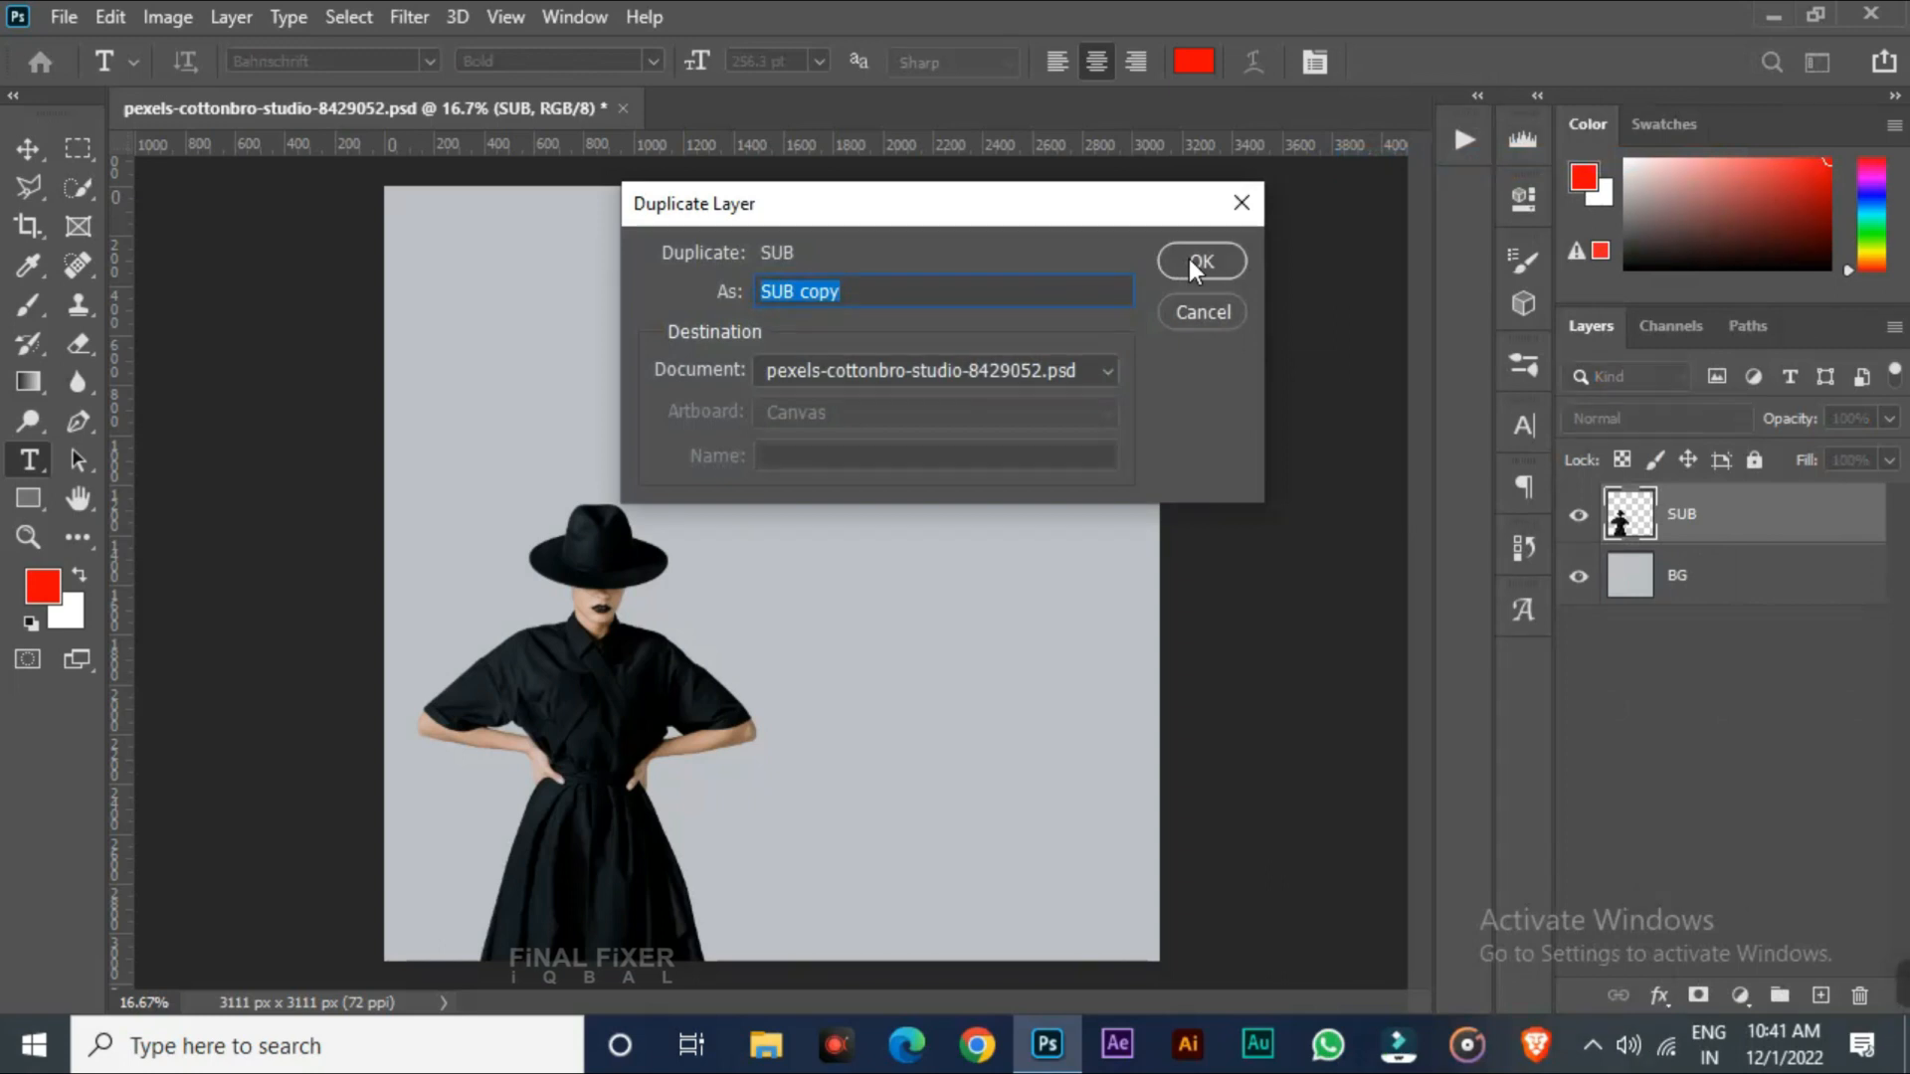
left_click(1201, 261)
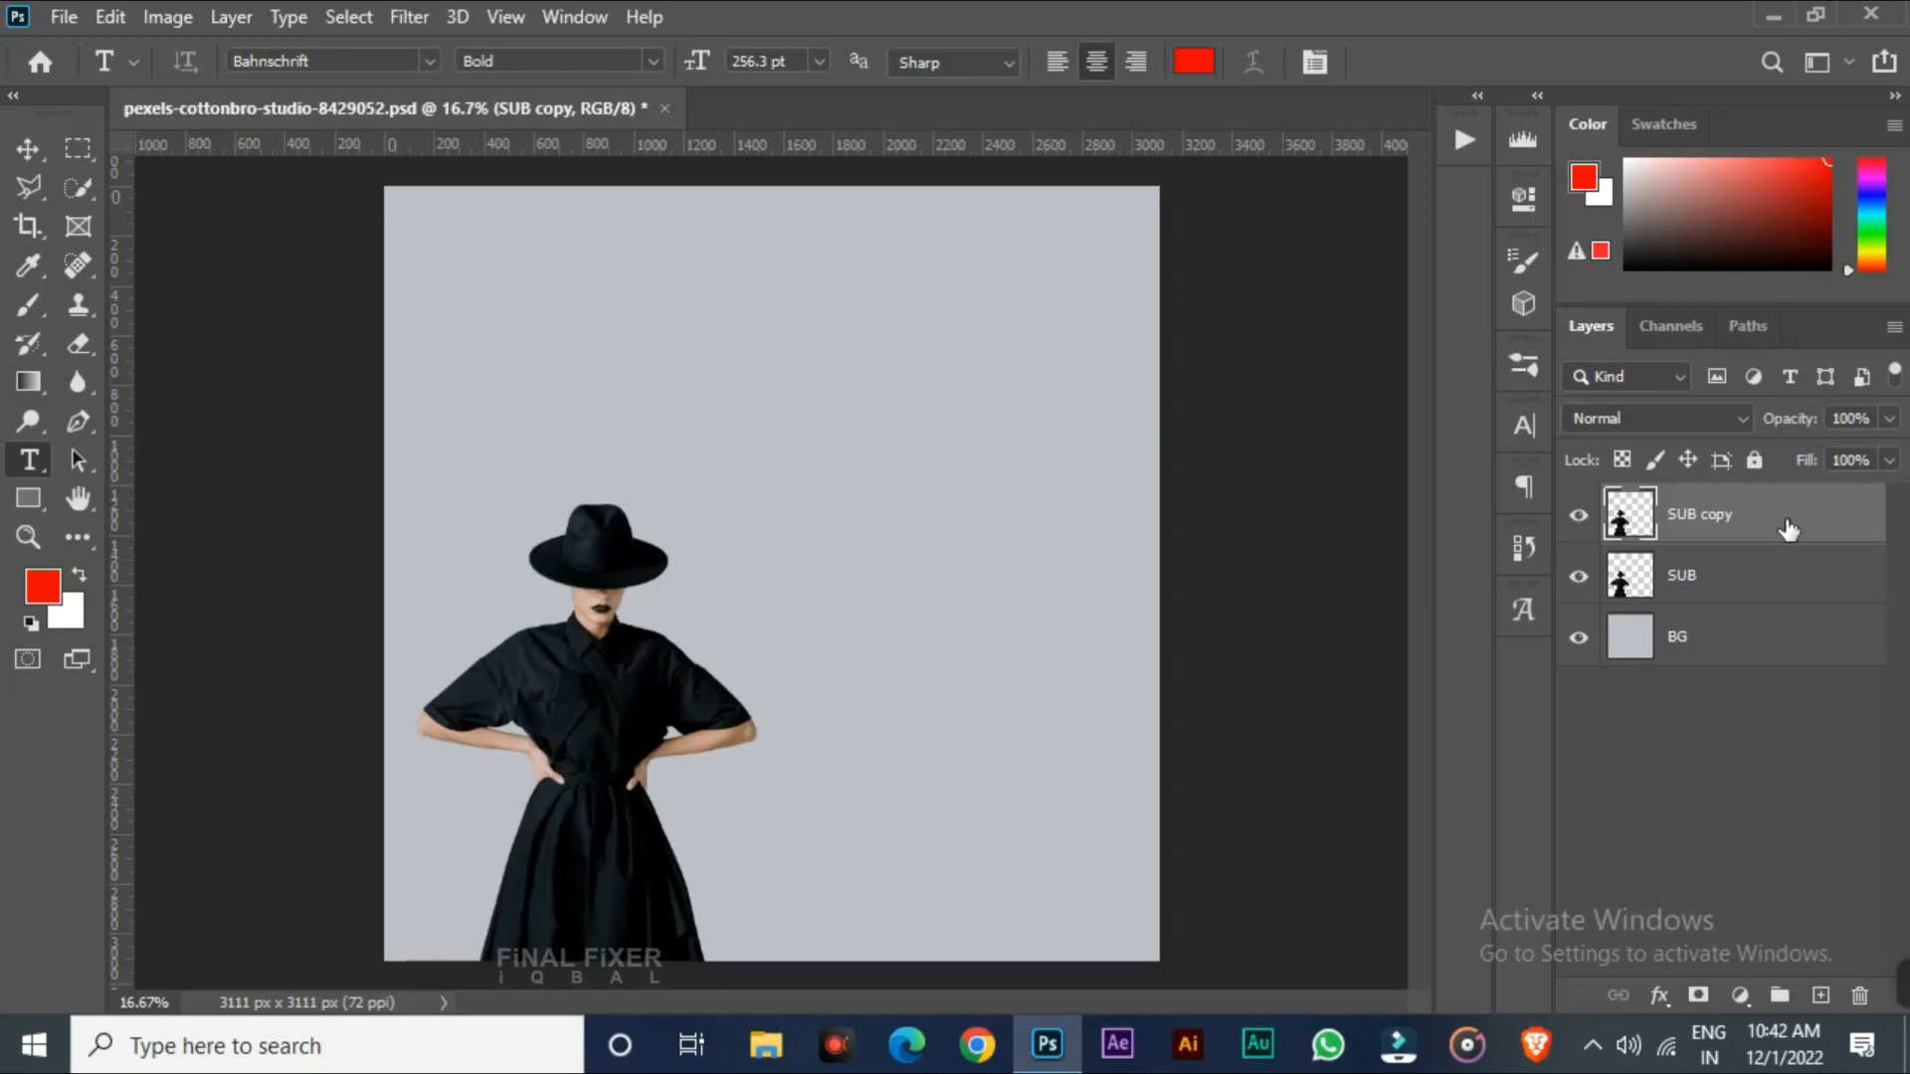
key("ctrl+z")
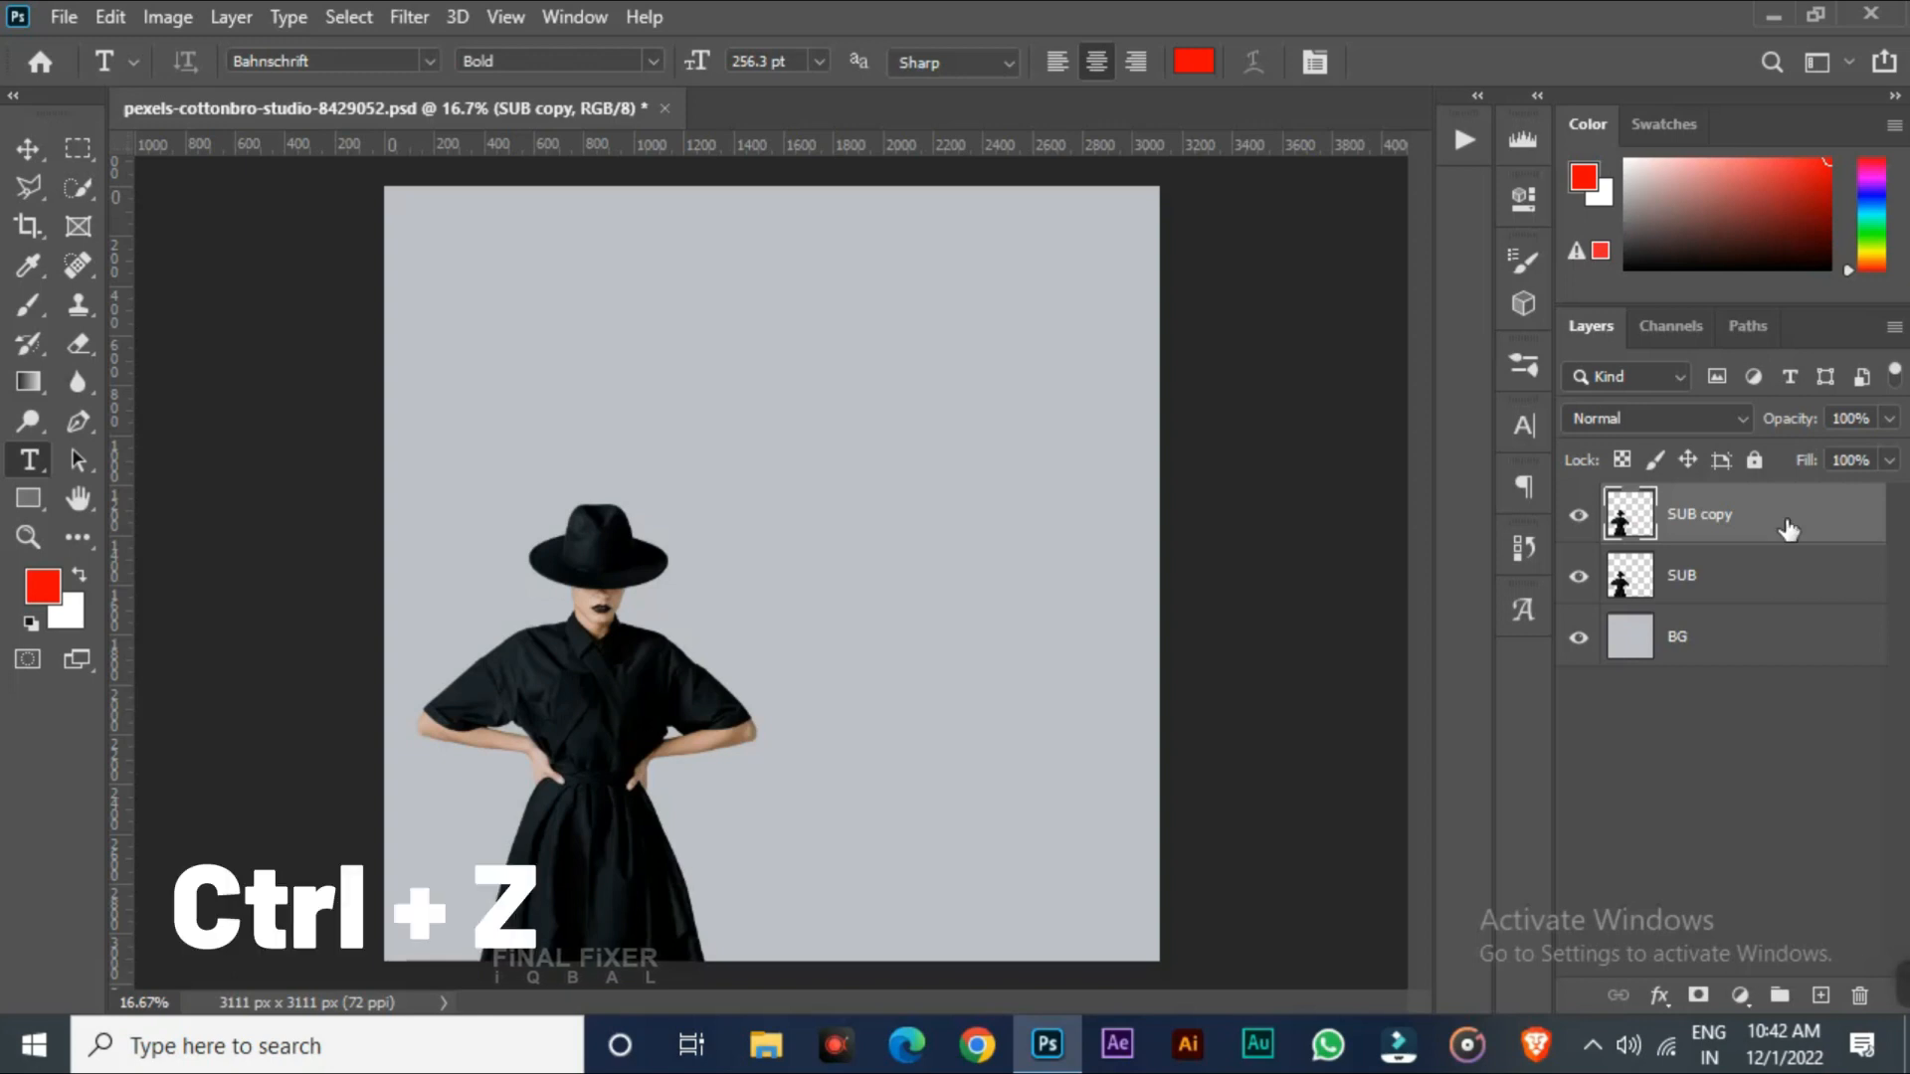
key("ctrl+z")
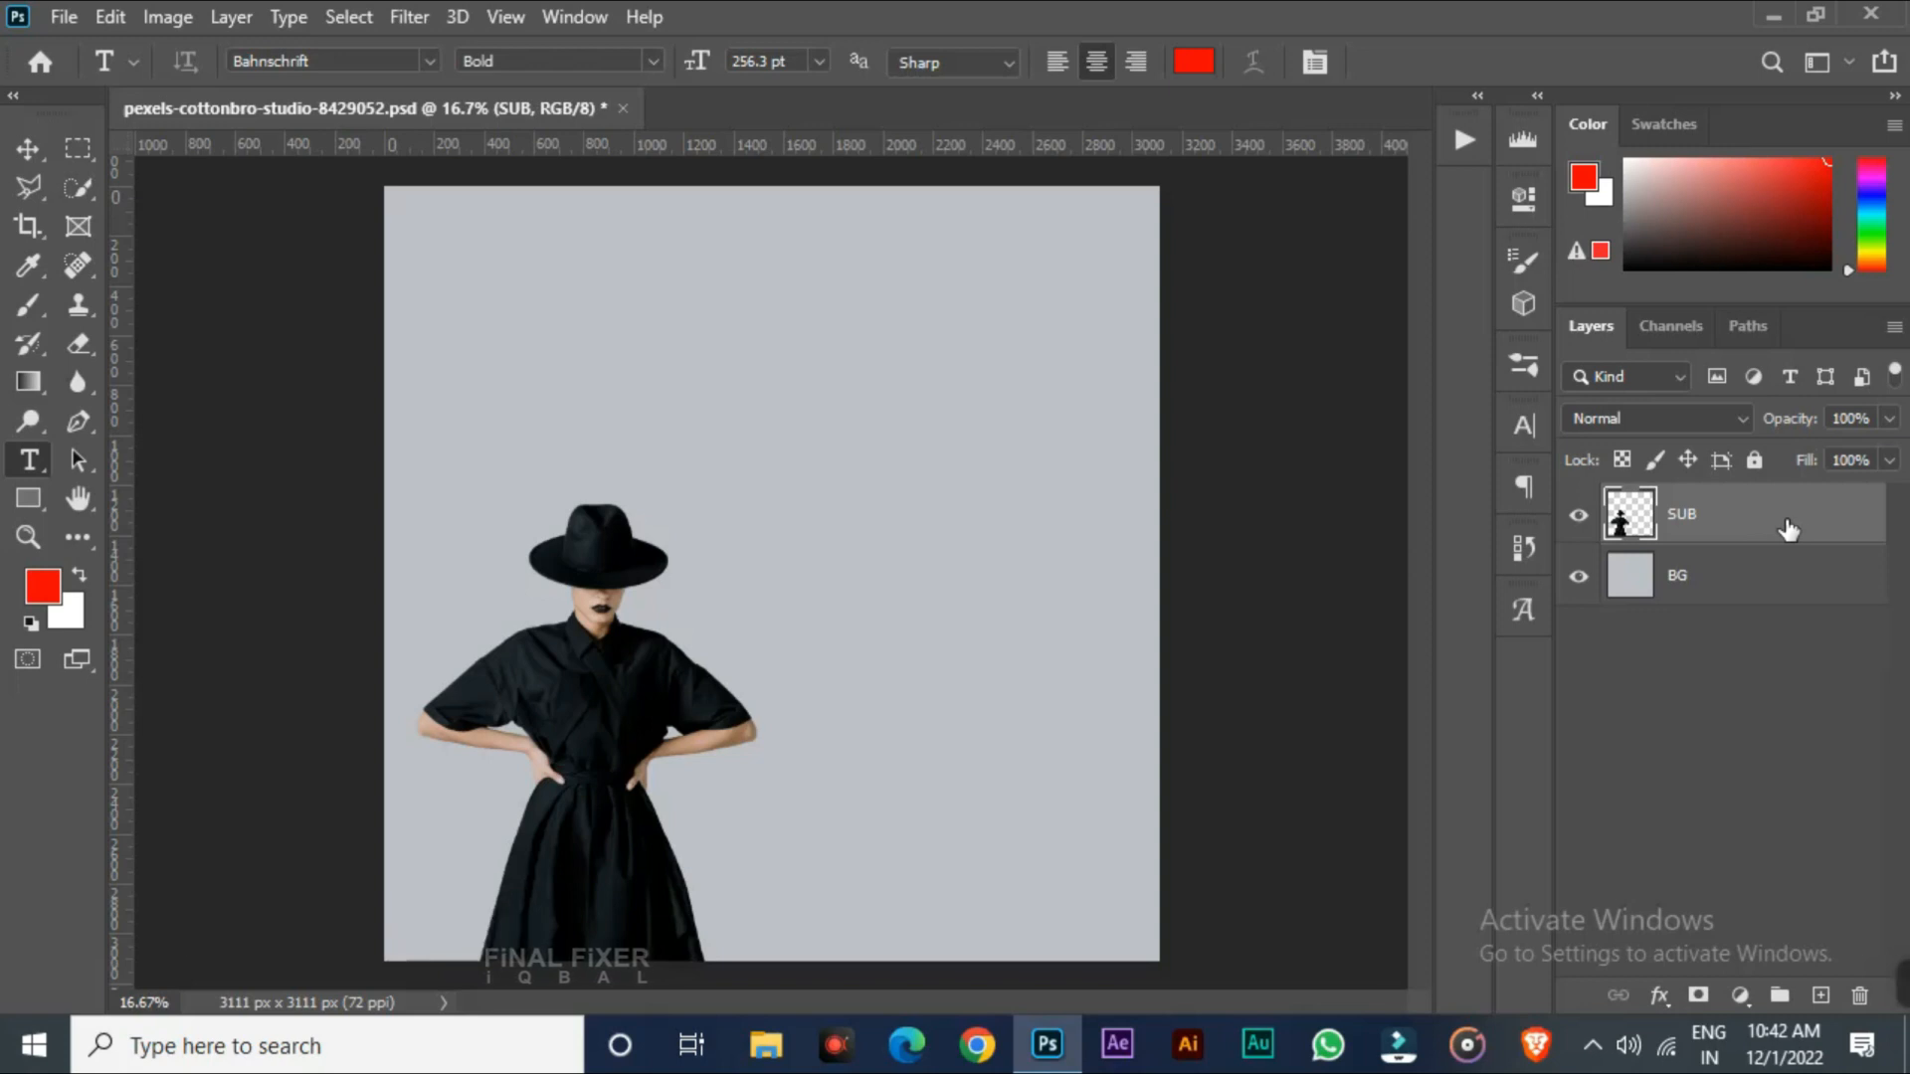
key("ctrl+shift+z")
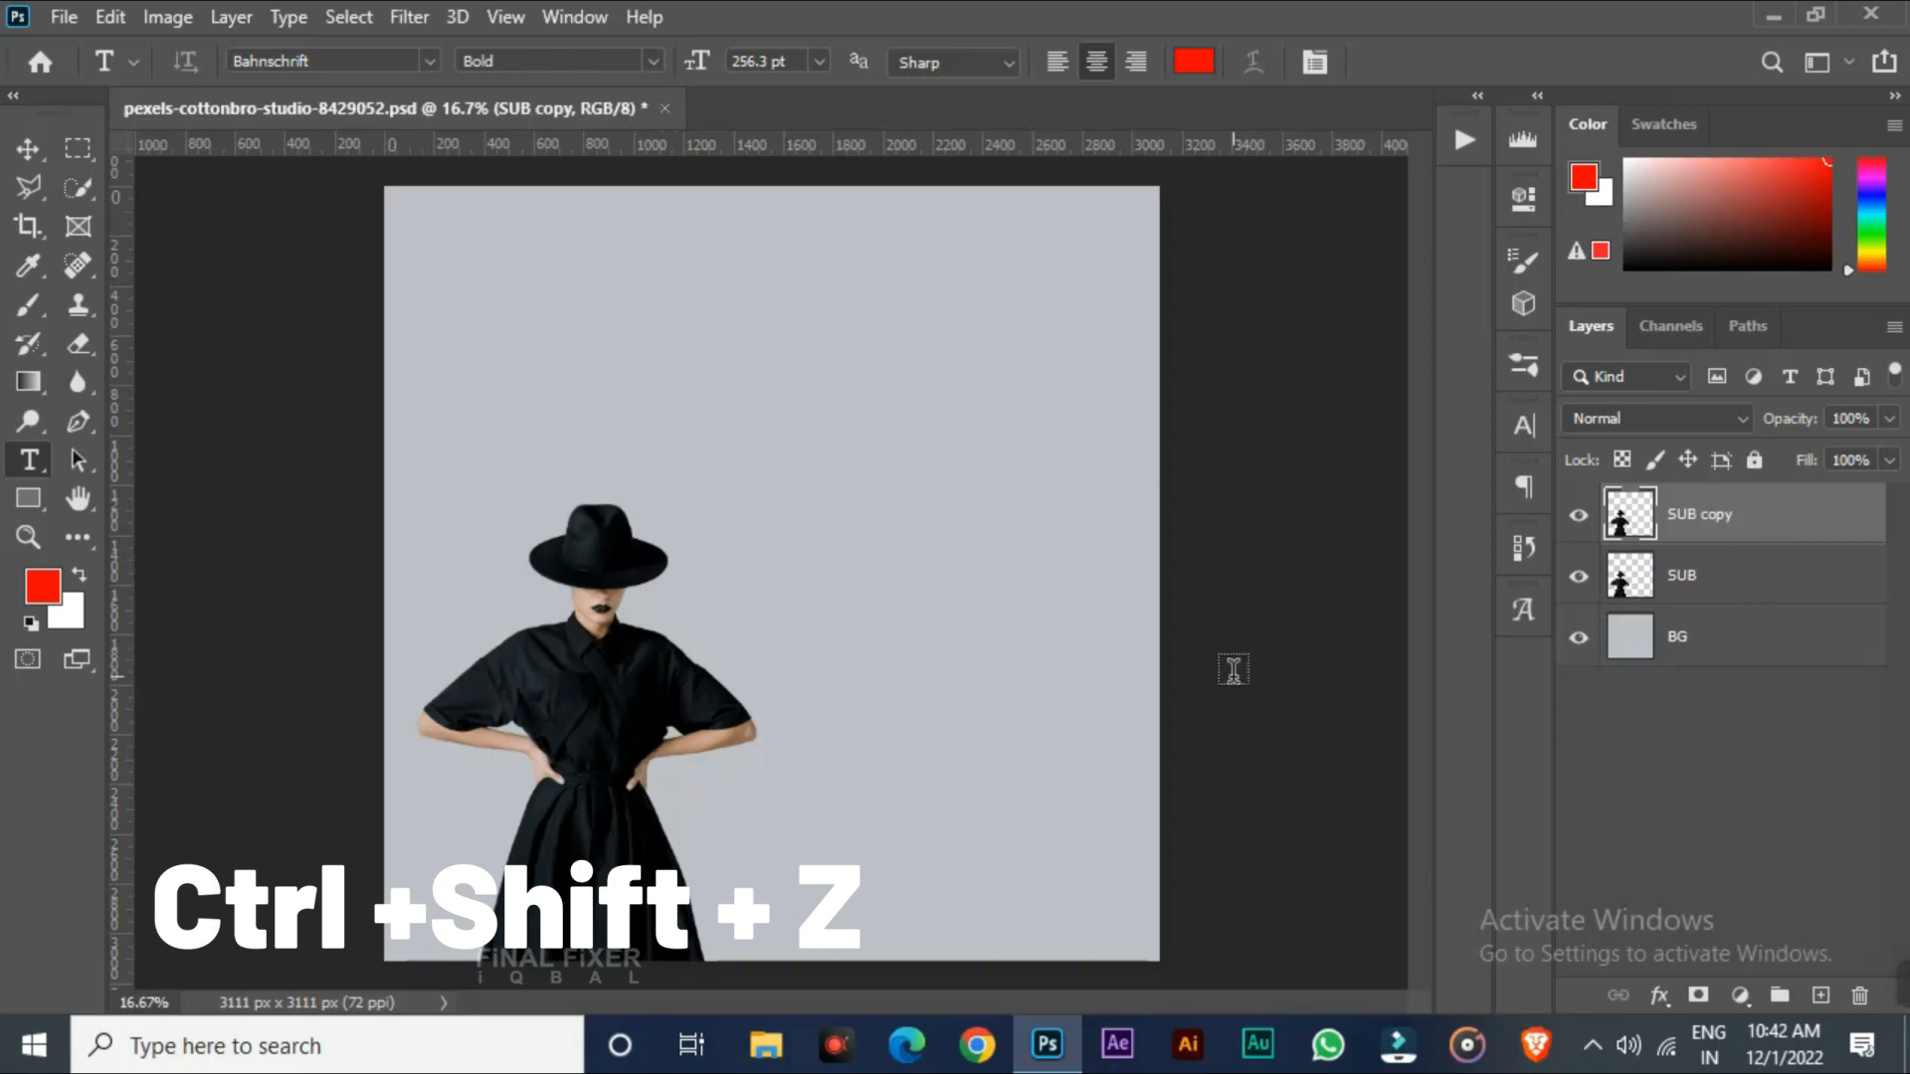
key("ctrl+z")
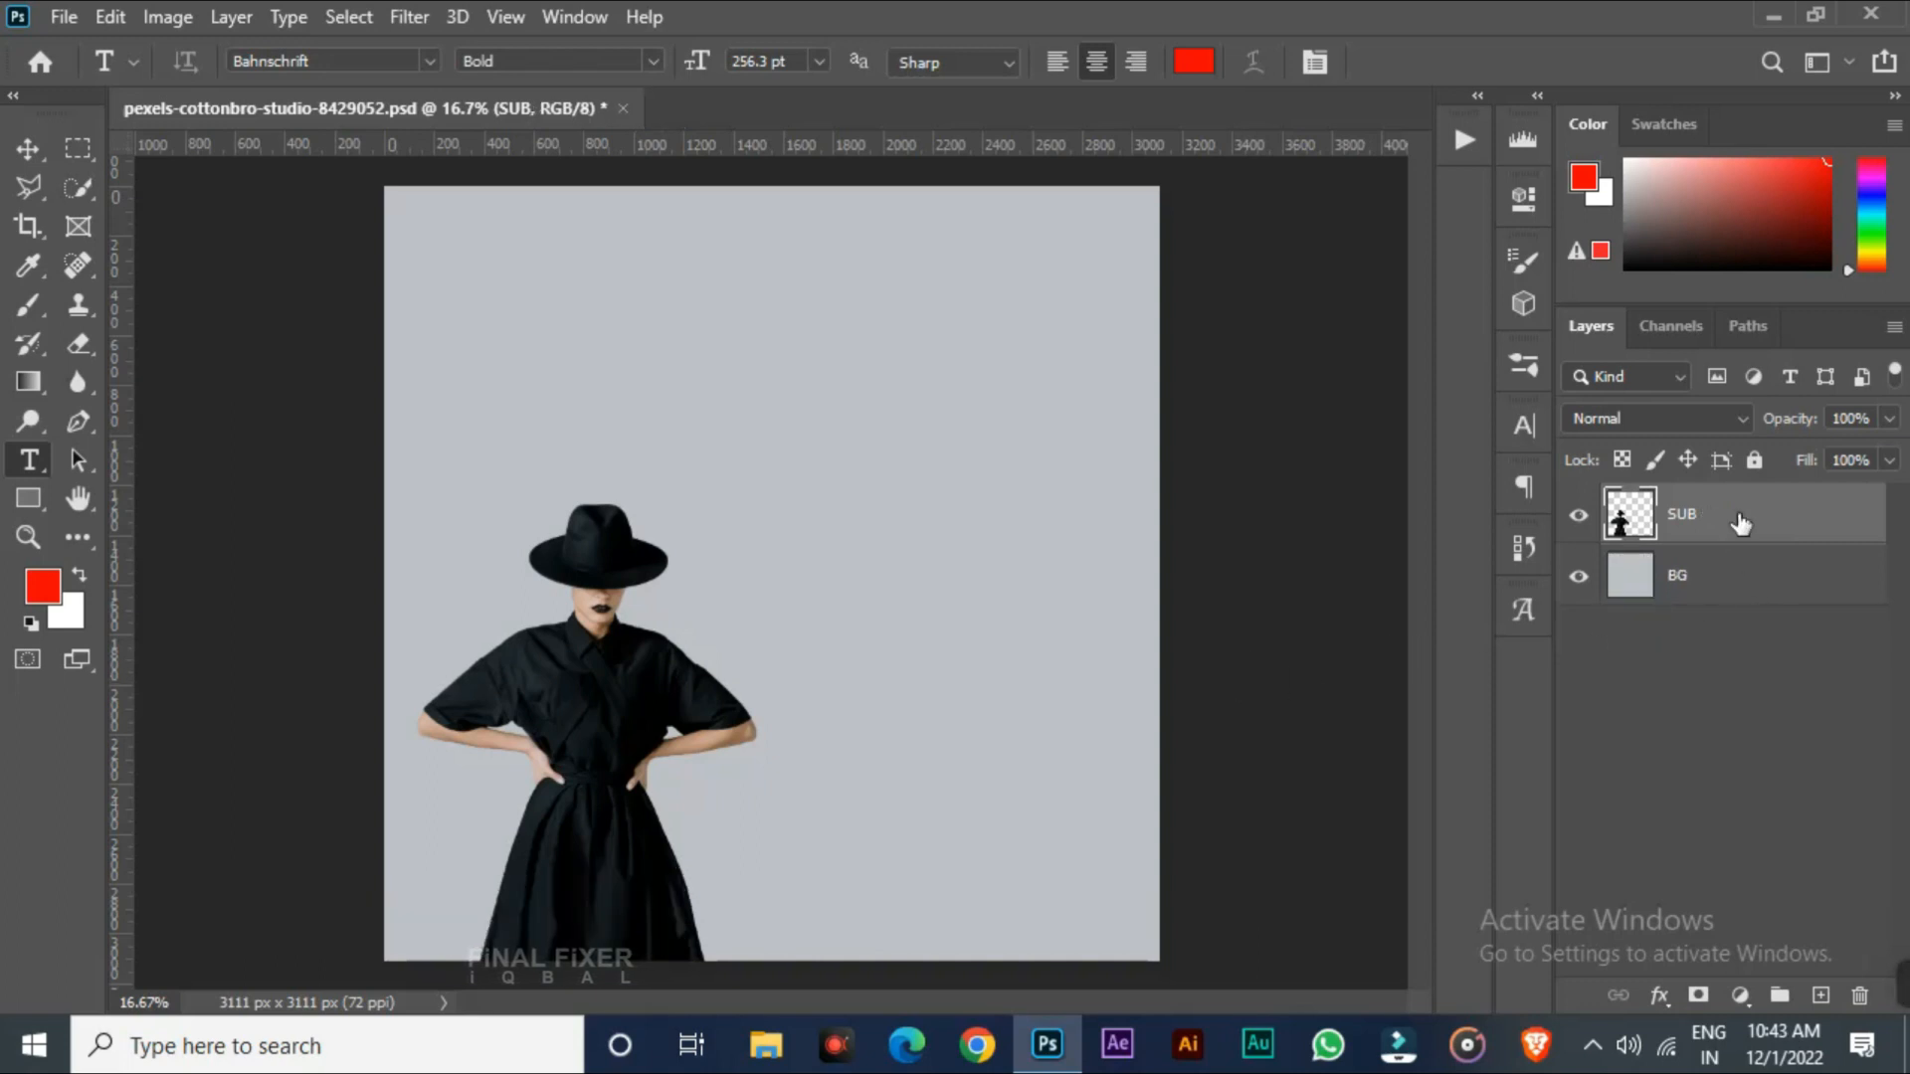
Duplicate the SUB layer twice and spread the three figures side by side across the canvas with Free Transform
left_click_drag(1802, 514, 1821, 995)
key("ctrl+j")
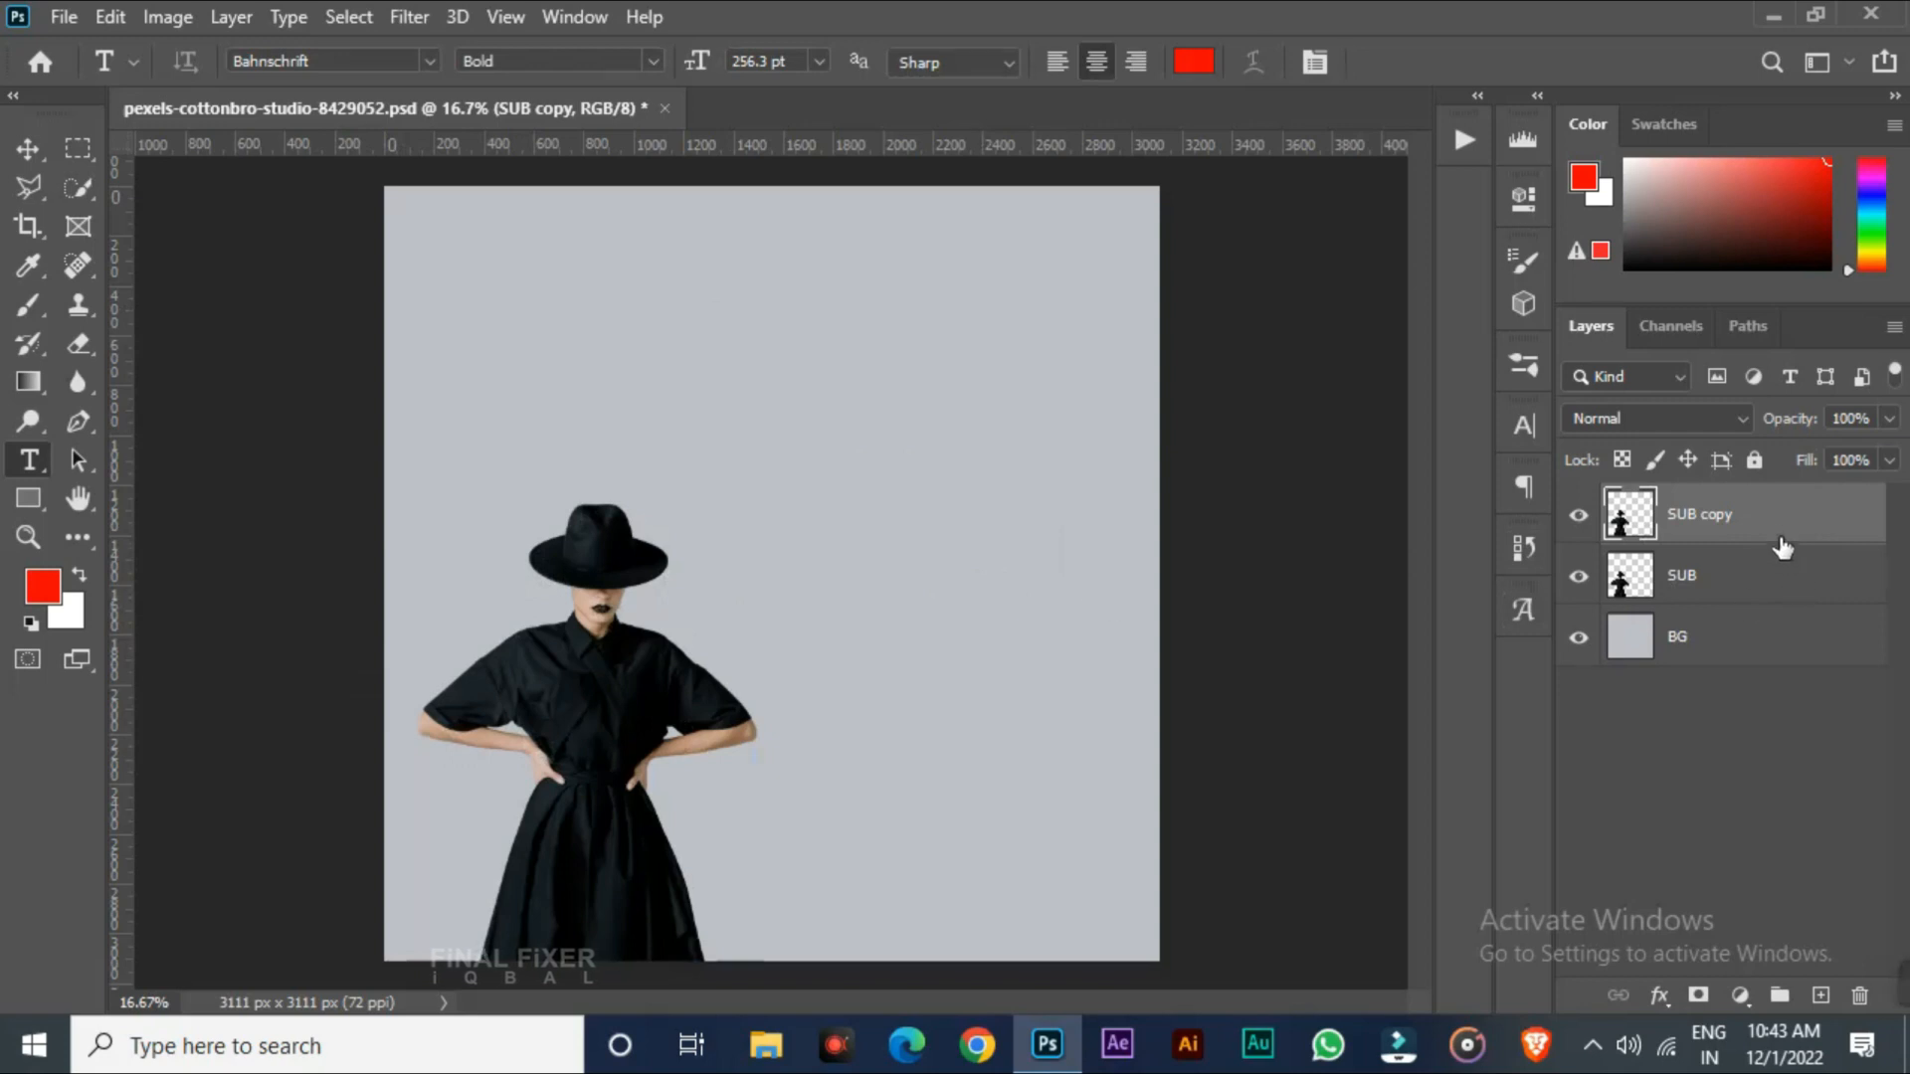
key("ctrl+t")
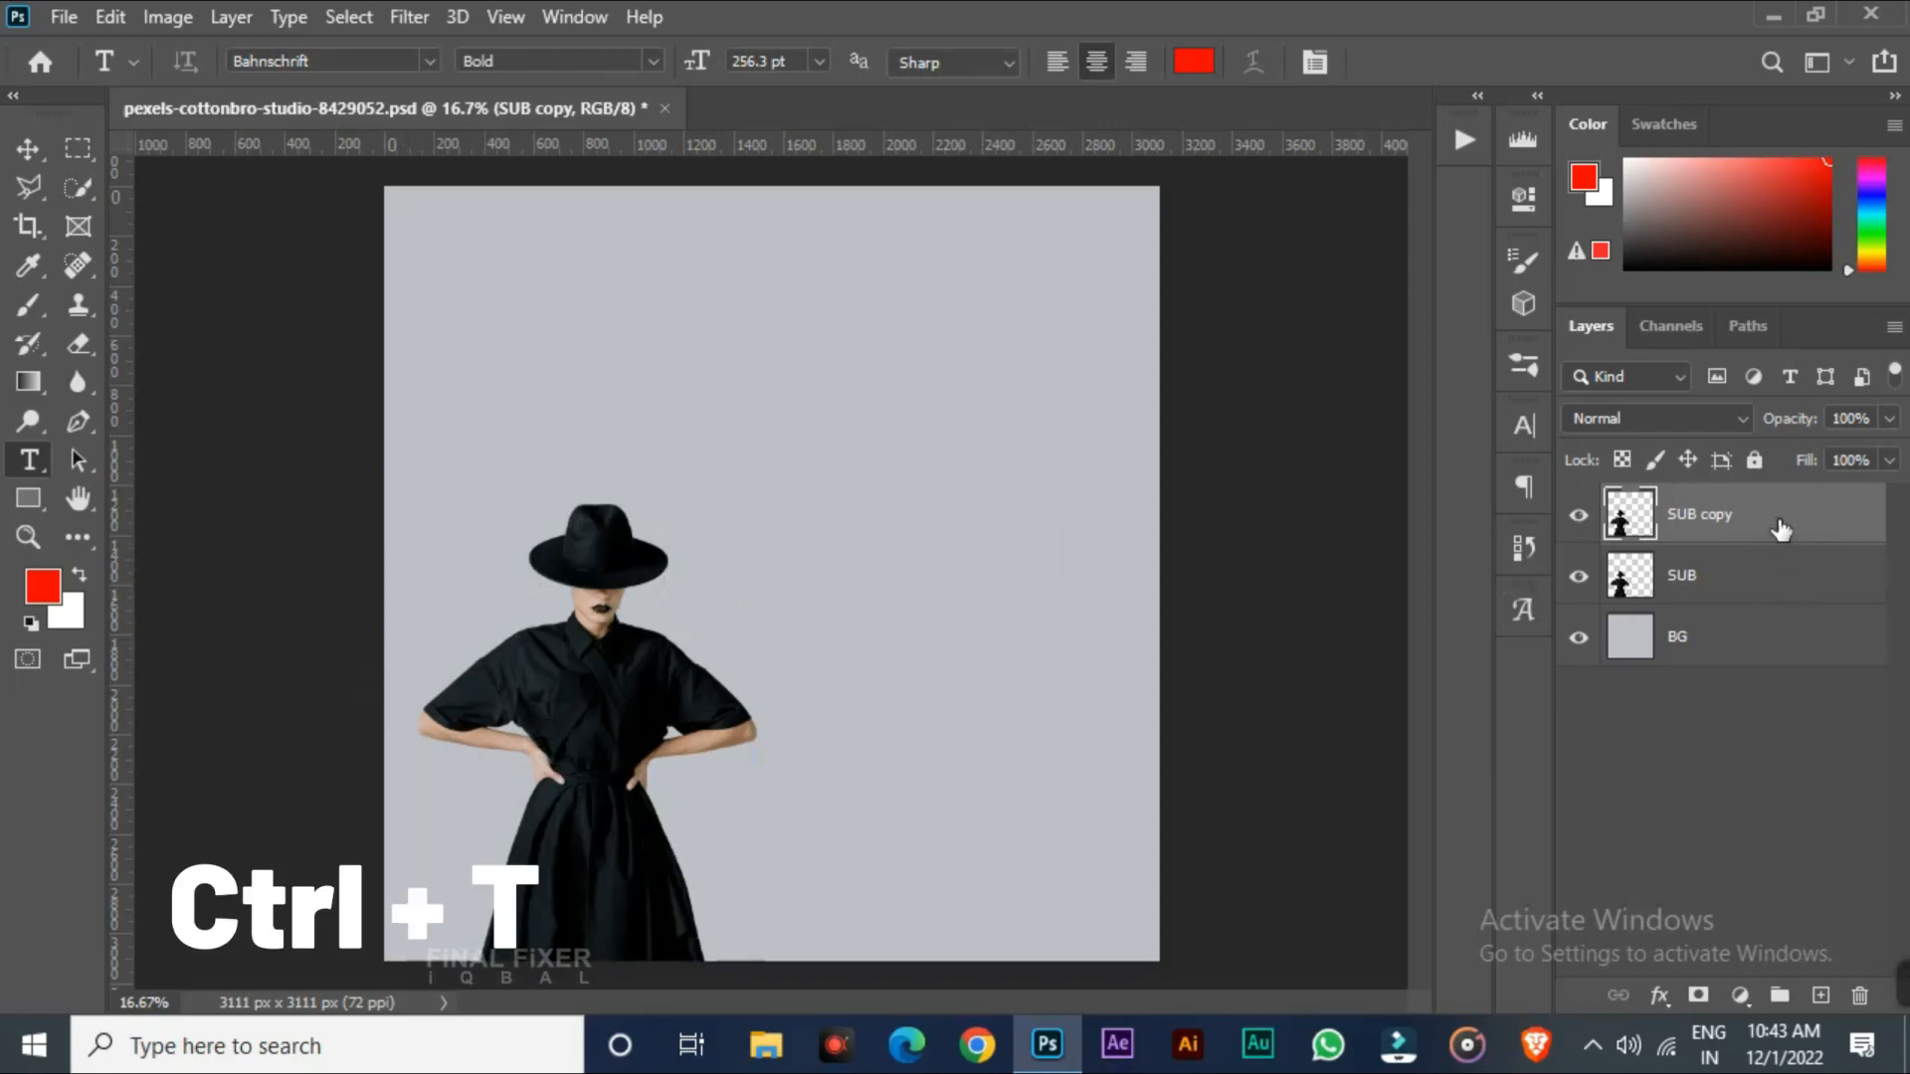
key("ctrl+t")
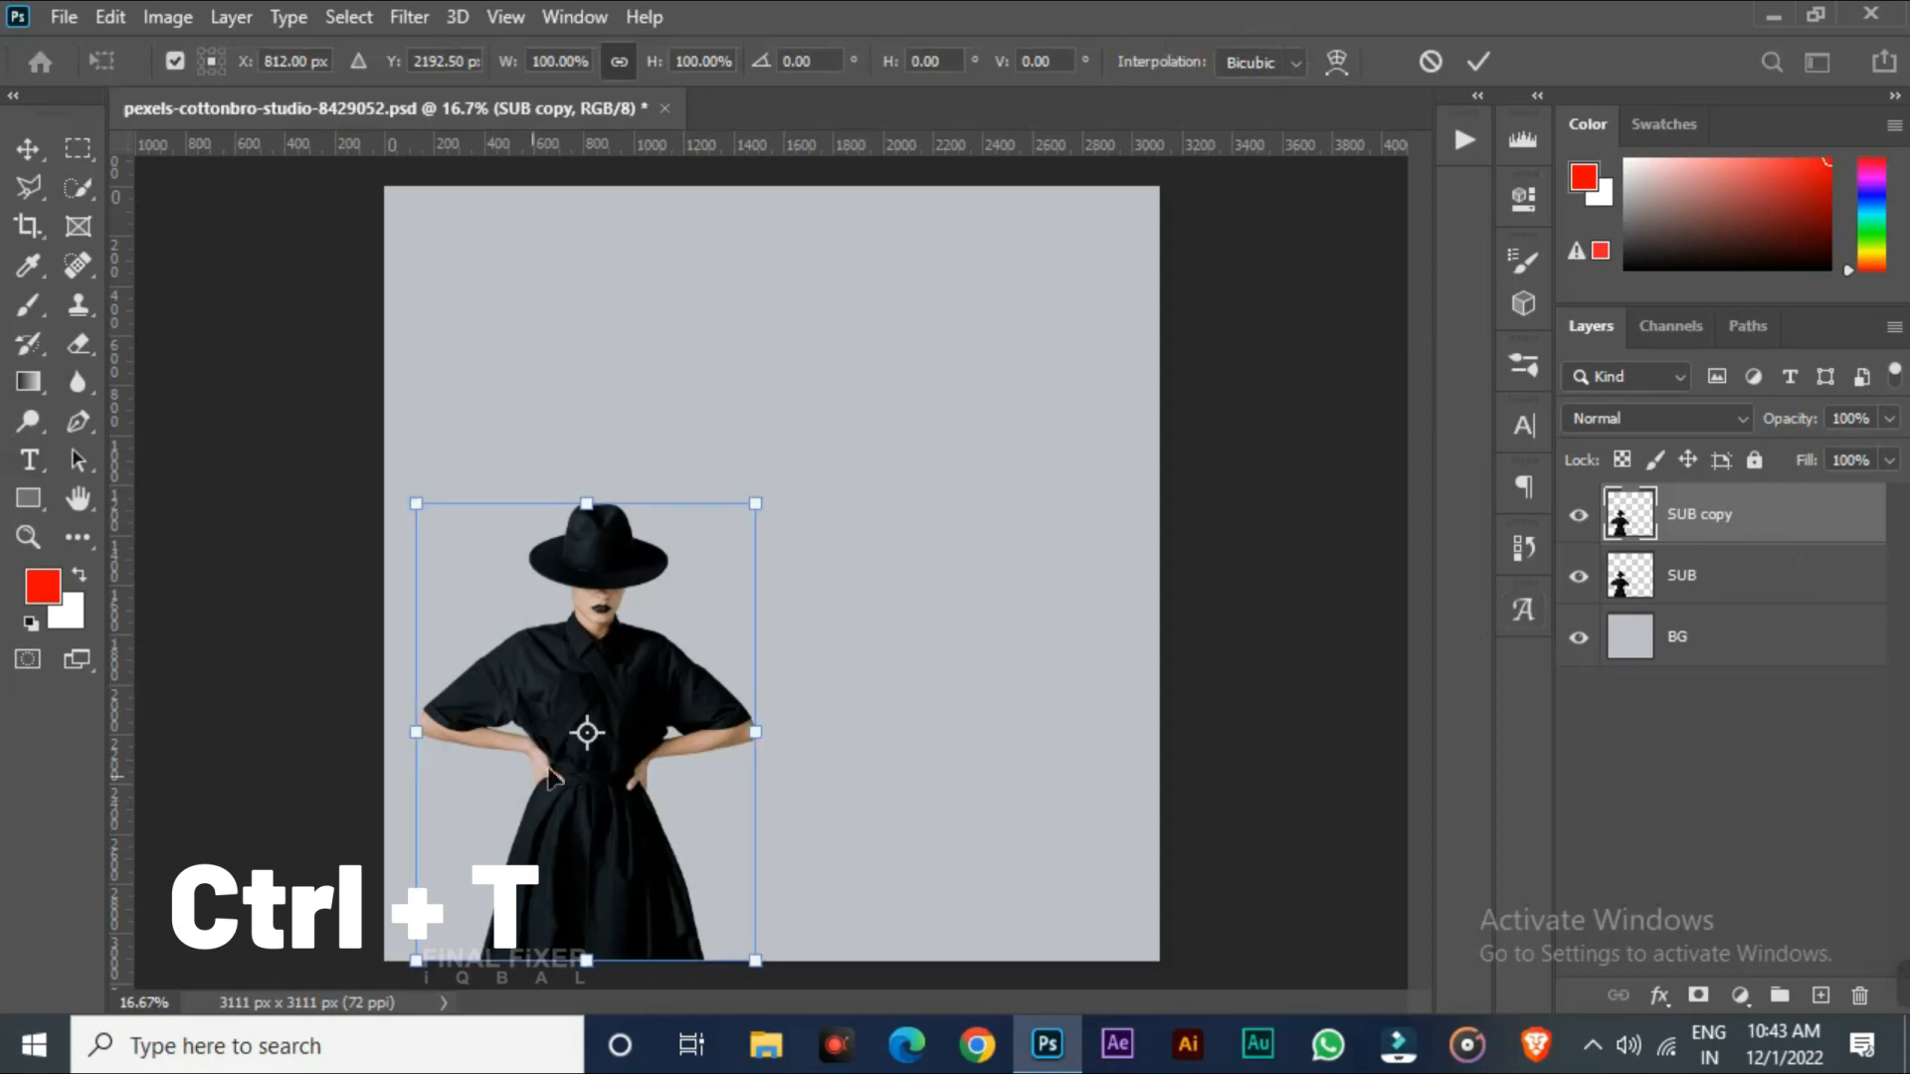
left_click_drag(646, 661, 900, 664)
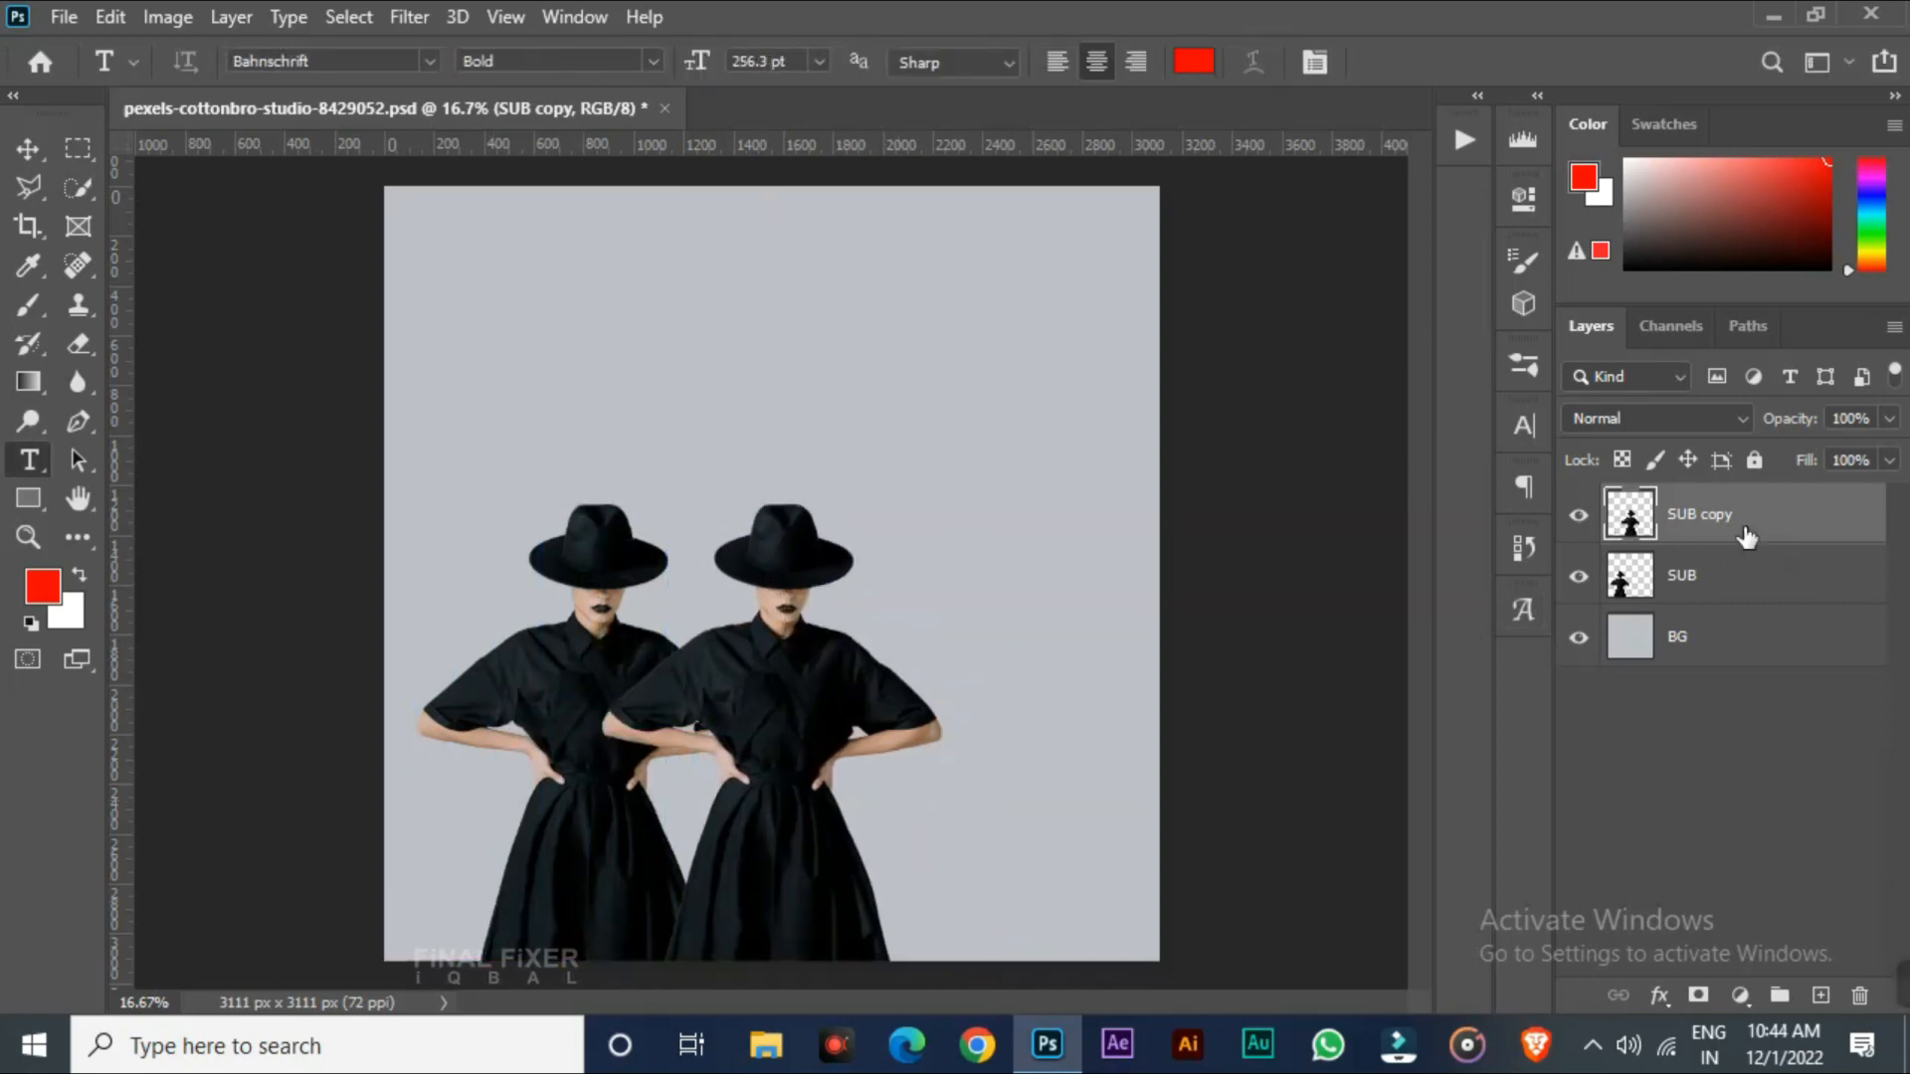
key("ctrl+j")
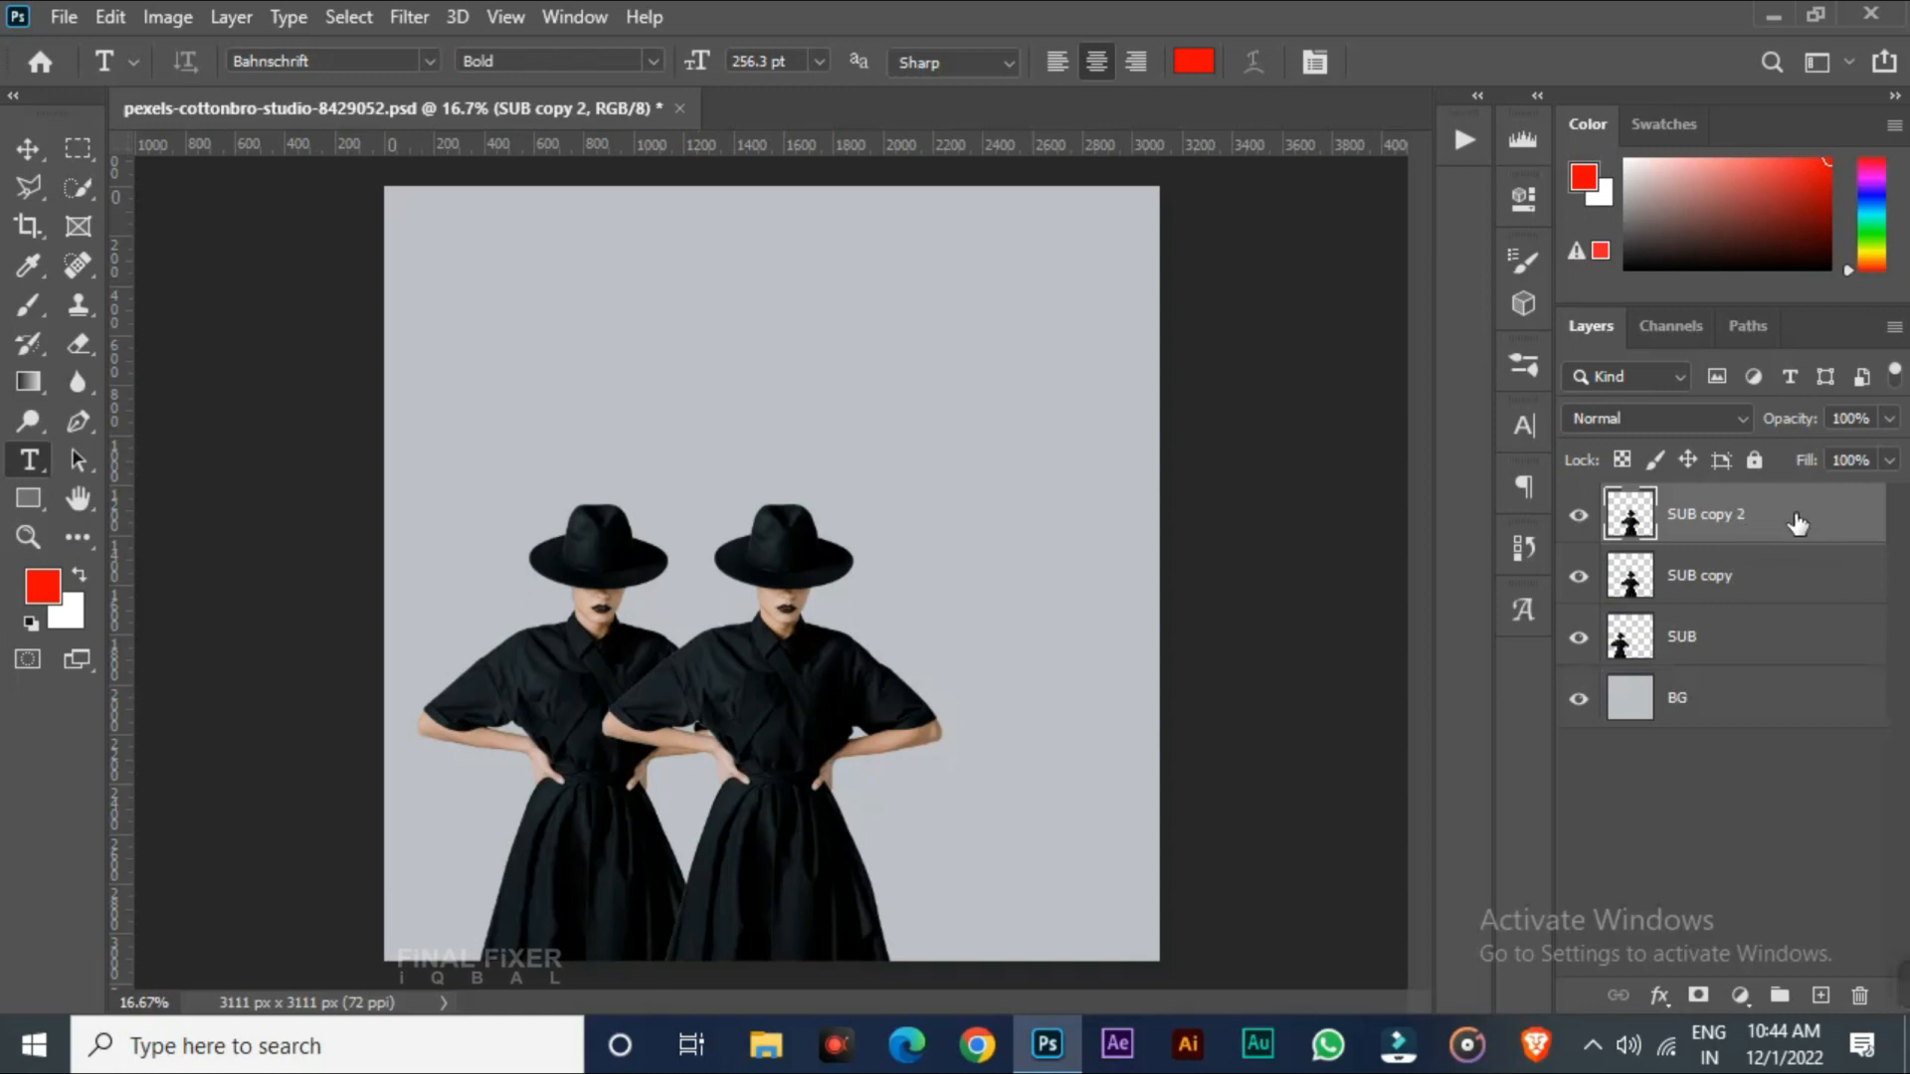
key("v")
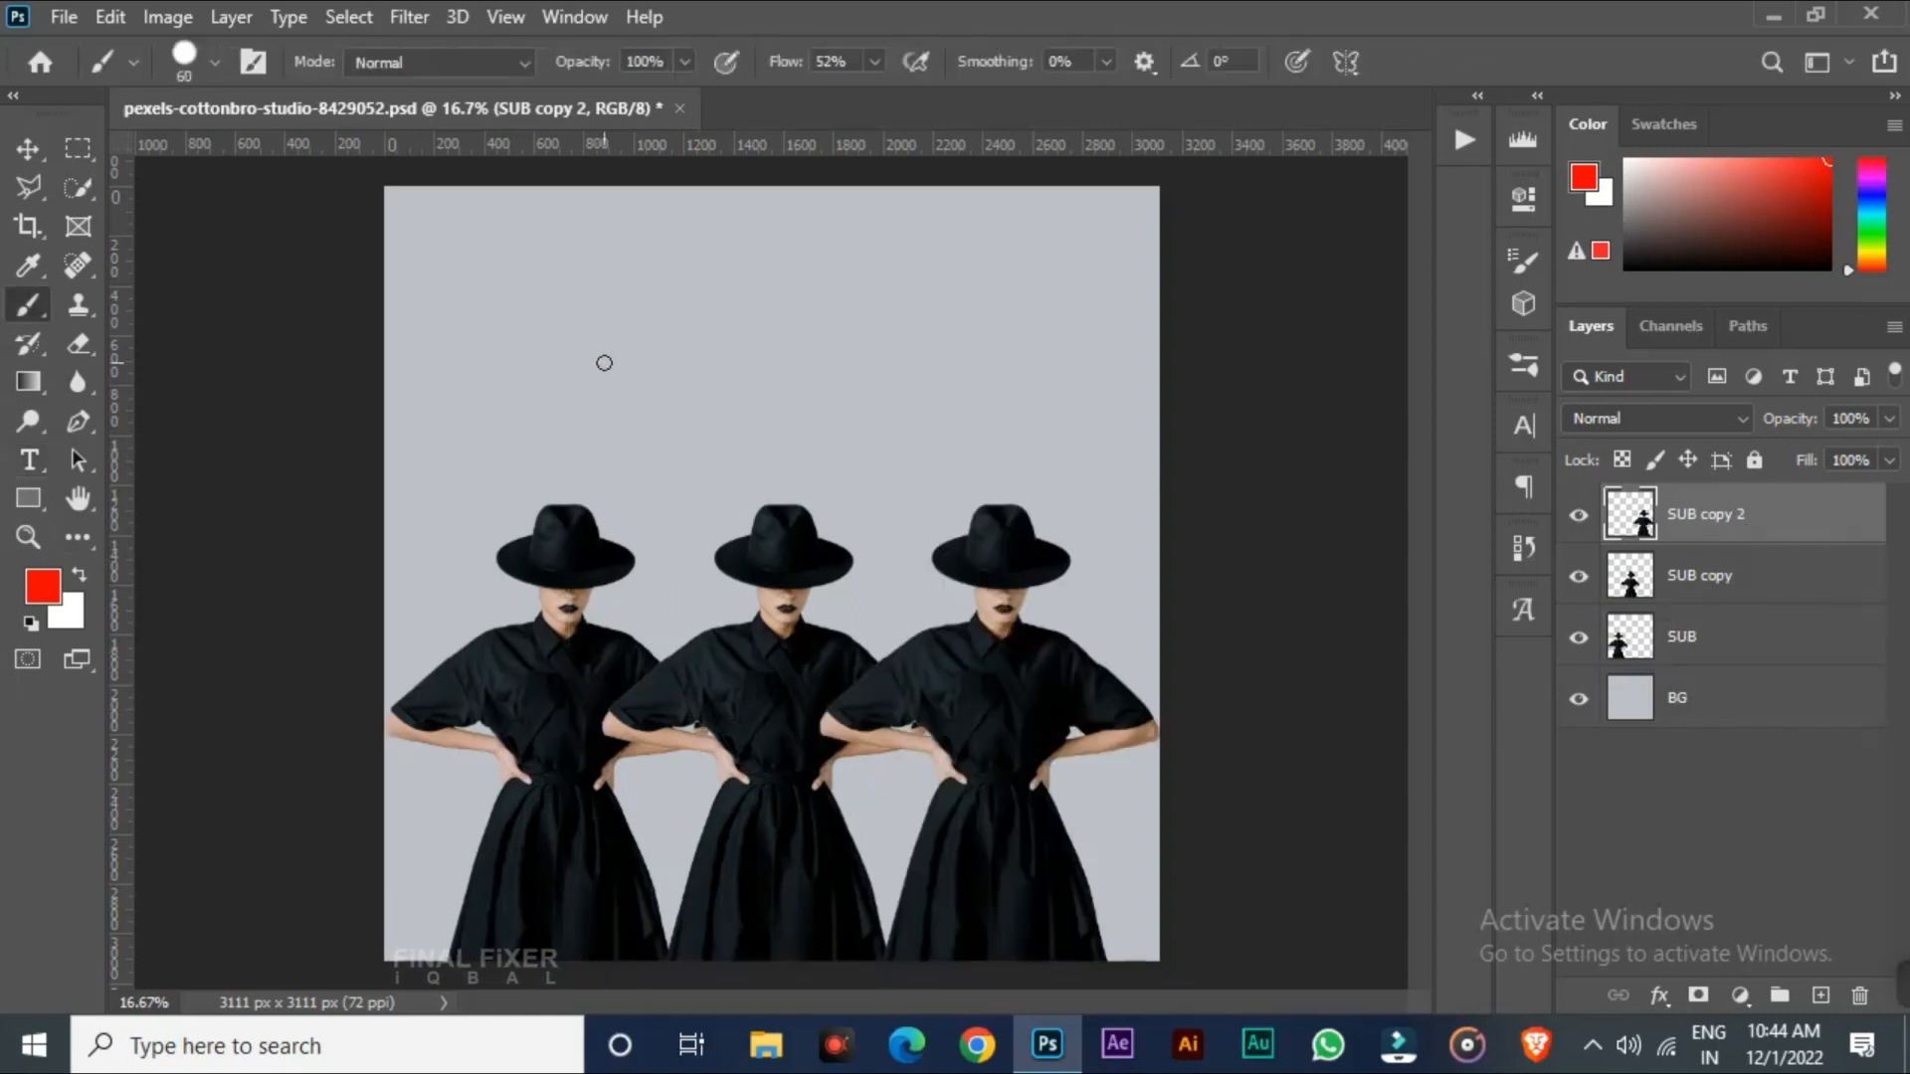
Paint freehand red brush strokes on SUB copy 2 above the figures
mouse_move(513, 399)
left_mouse_down()
mouse_move(553, 373)
mouse_move(559, 405)
mouse_move(631, 411)
mouse_move(677, 390)
left_mouse_up()
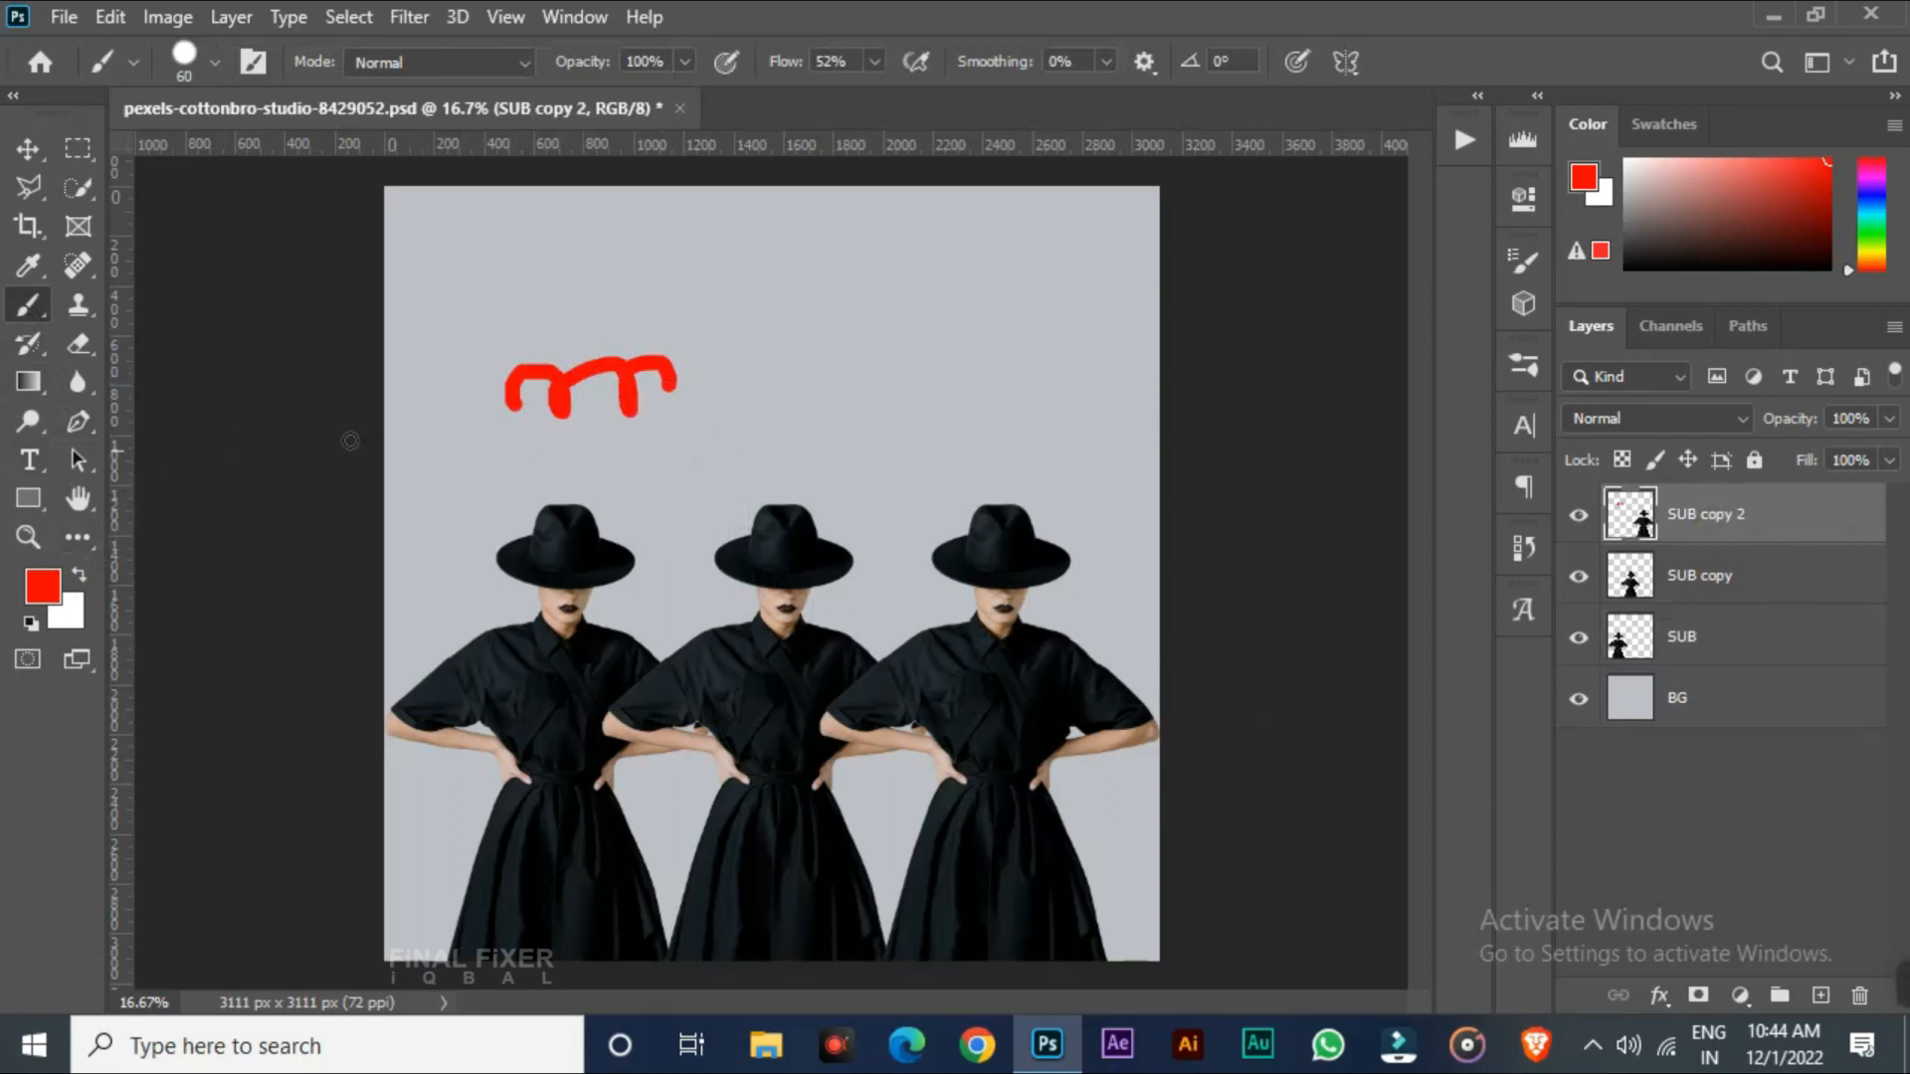
mouse_move(642, 311)
left_mouse_down()
mouse_move(729, 273)
mouse_move(844, 457)
mouse_move(943, 398)
left_mouse_up()
left_click_drag(988, 293, 1013, 408)
left_click_drag(1000, 308, 1034, 445)
left_click_drag(697, 343, 806, 465)
left_click_drag(606, 430, 741, 482)
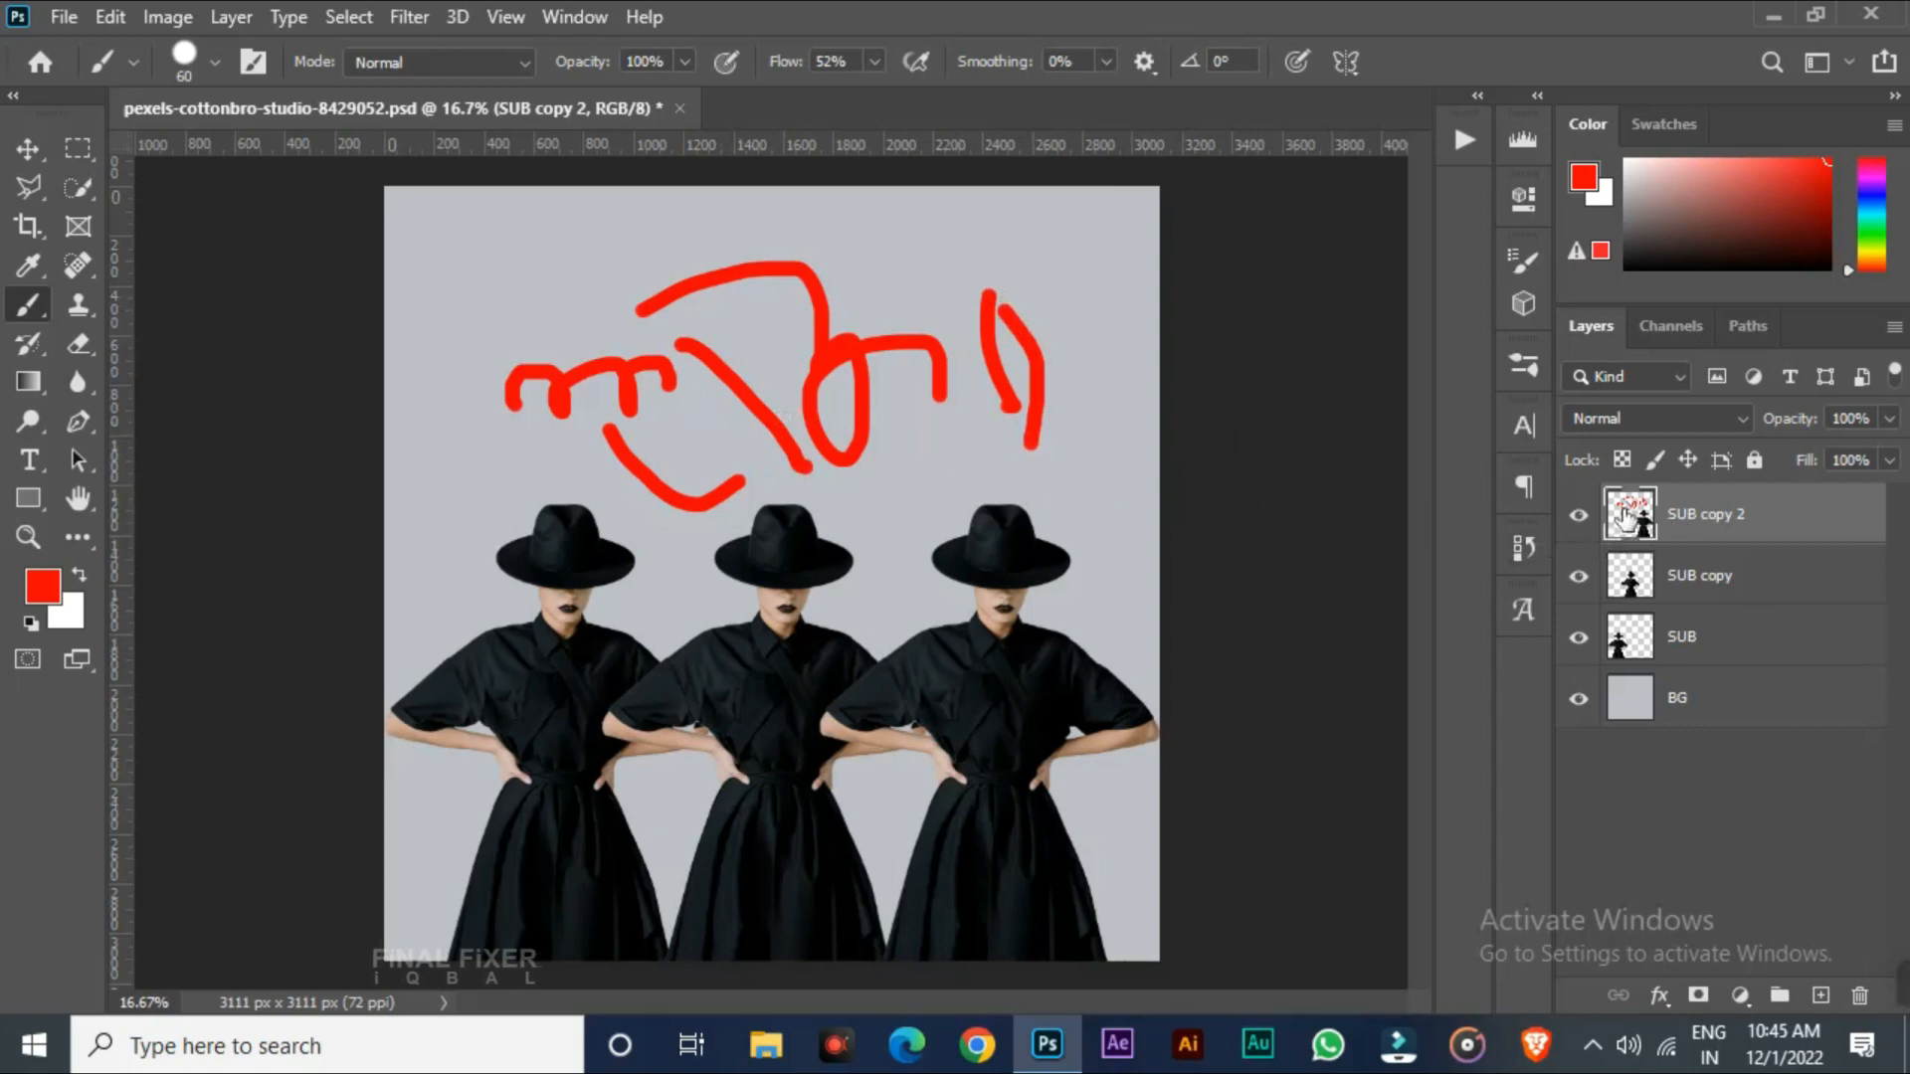
Hide and show the SUB copy 2 layer
left_click(1581, 515)
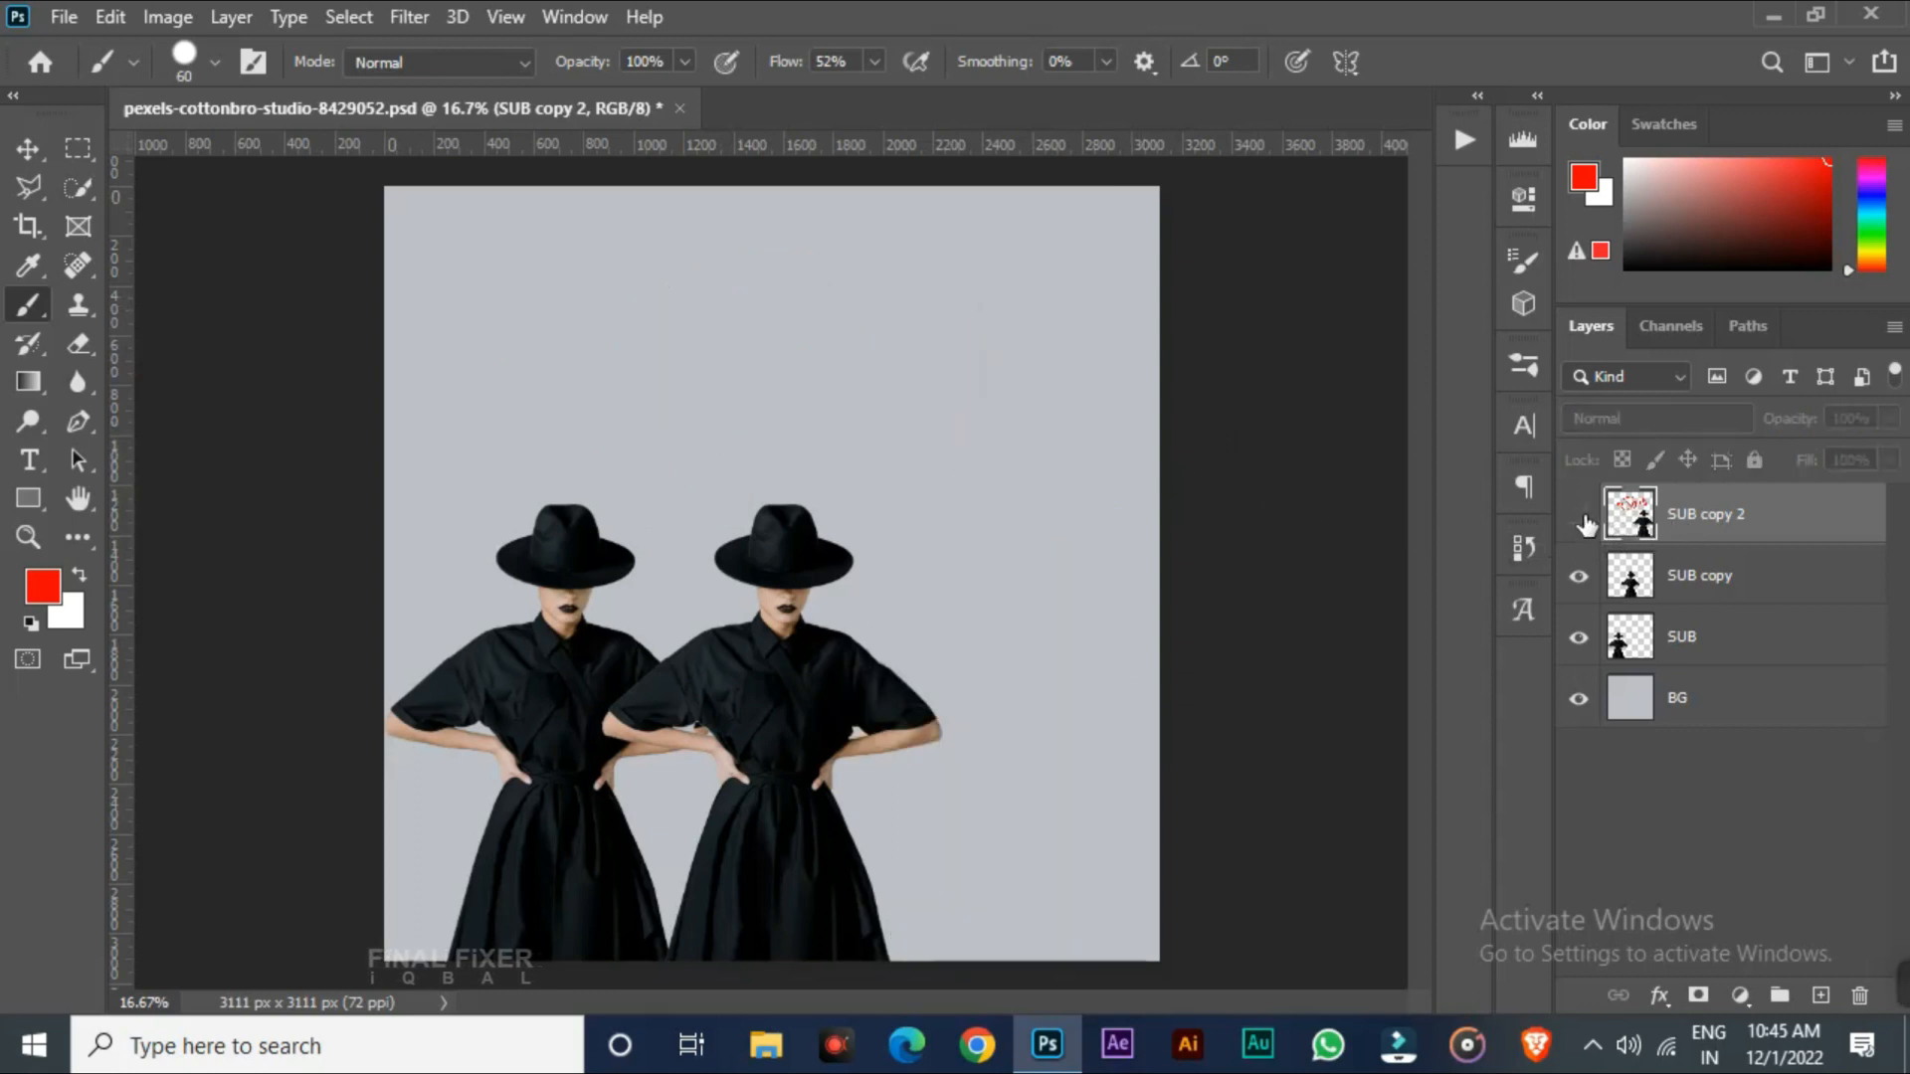
left_click(1582, 516)
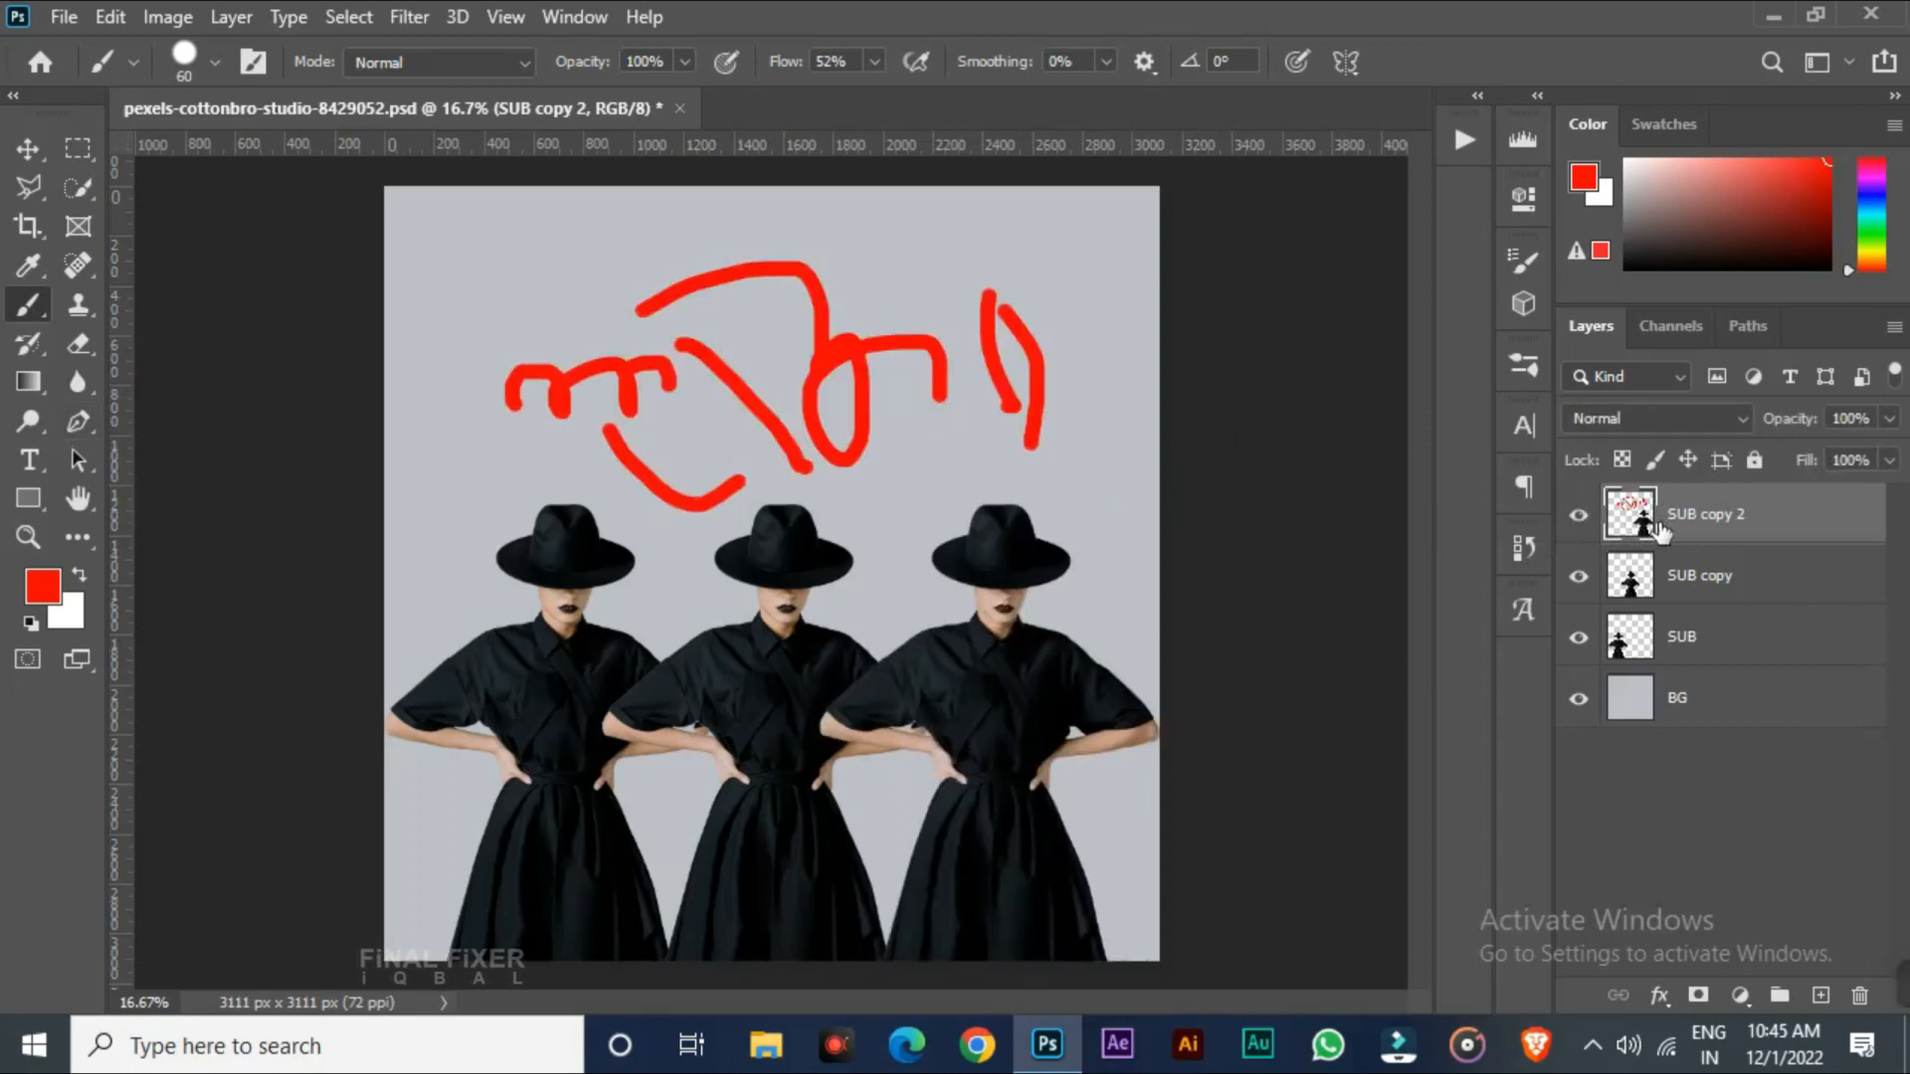
key("ctrl+comma")
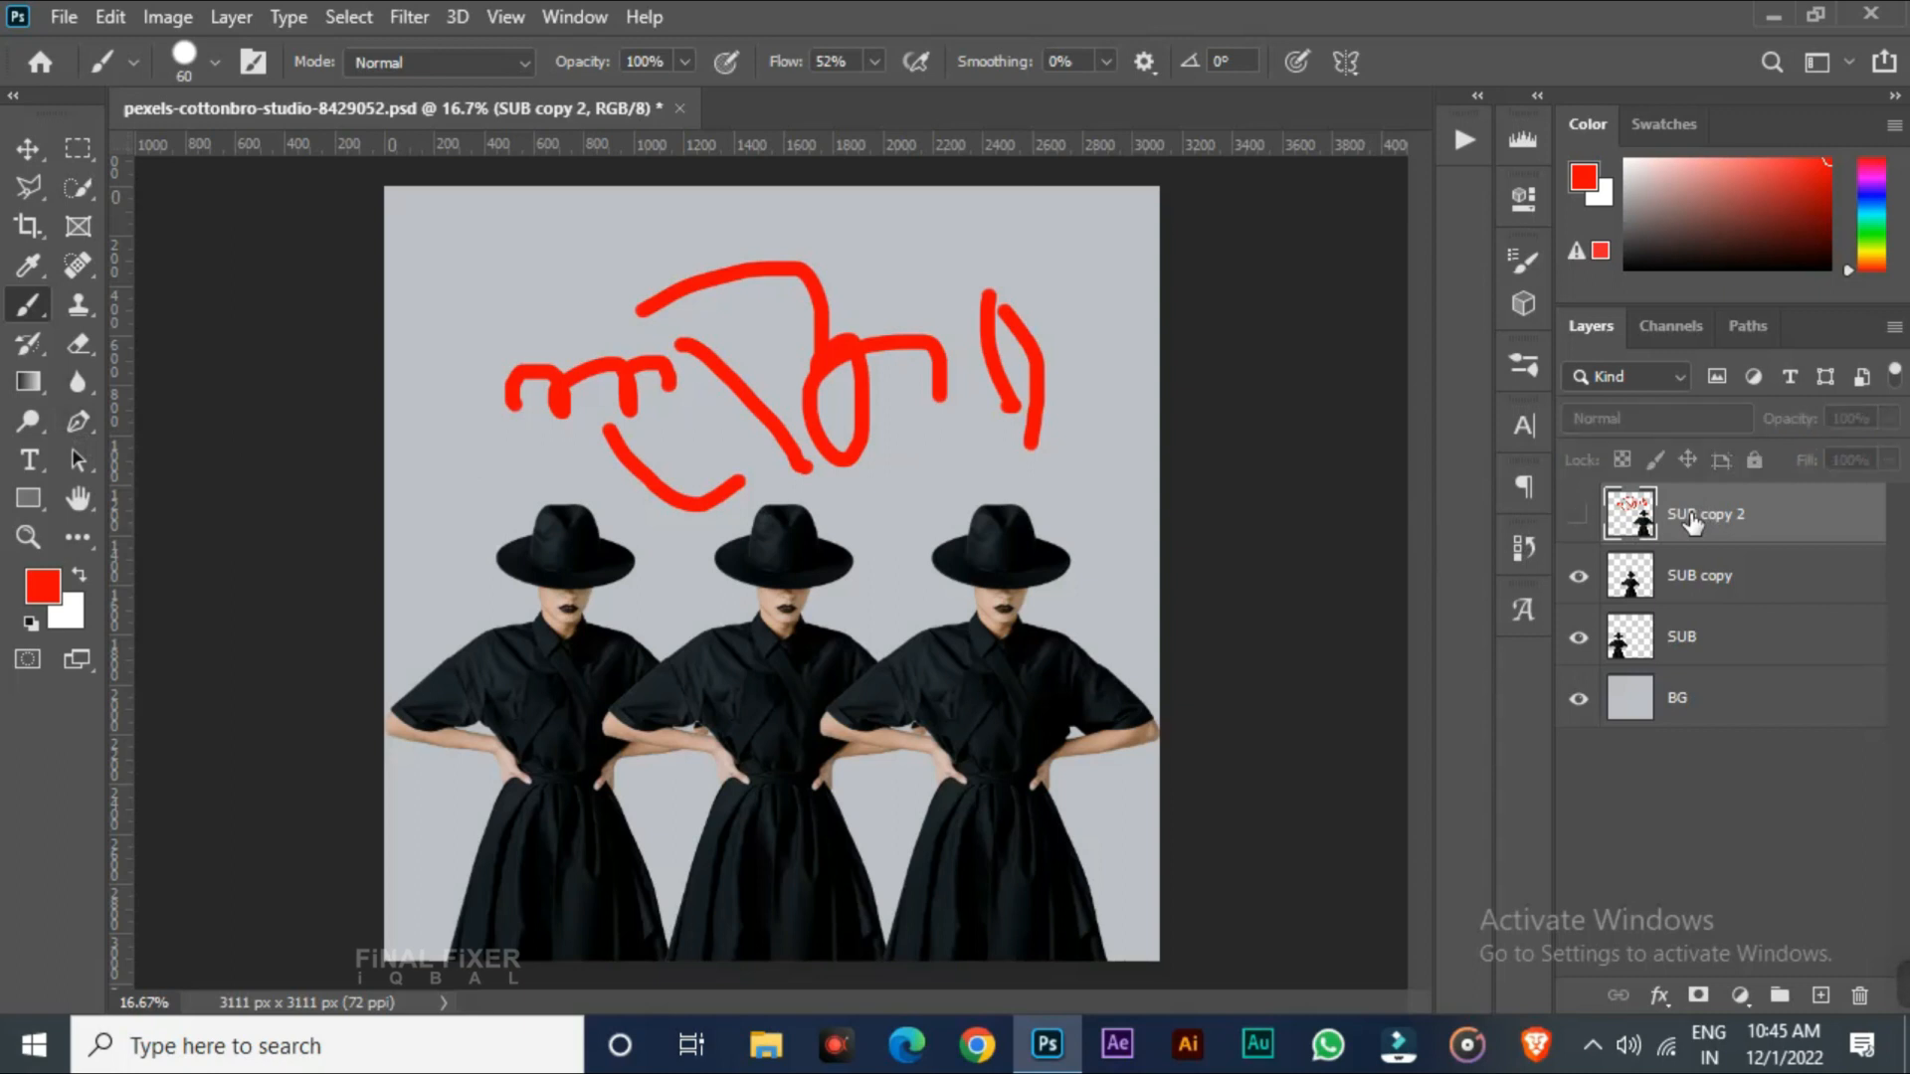
Undo the red brush strokes and redo one step
key("ctrl+z")
key("ctrl+z")
key("ctrl+z")
key("ctrl+z")
key("ctrl+z")
key("ctrl+z")
key("ctrl+z")
key("ctrl+z")
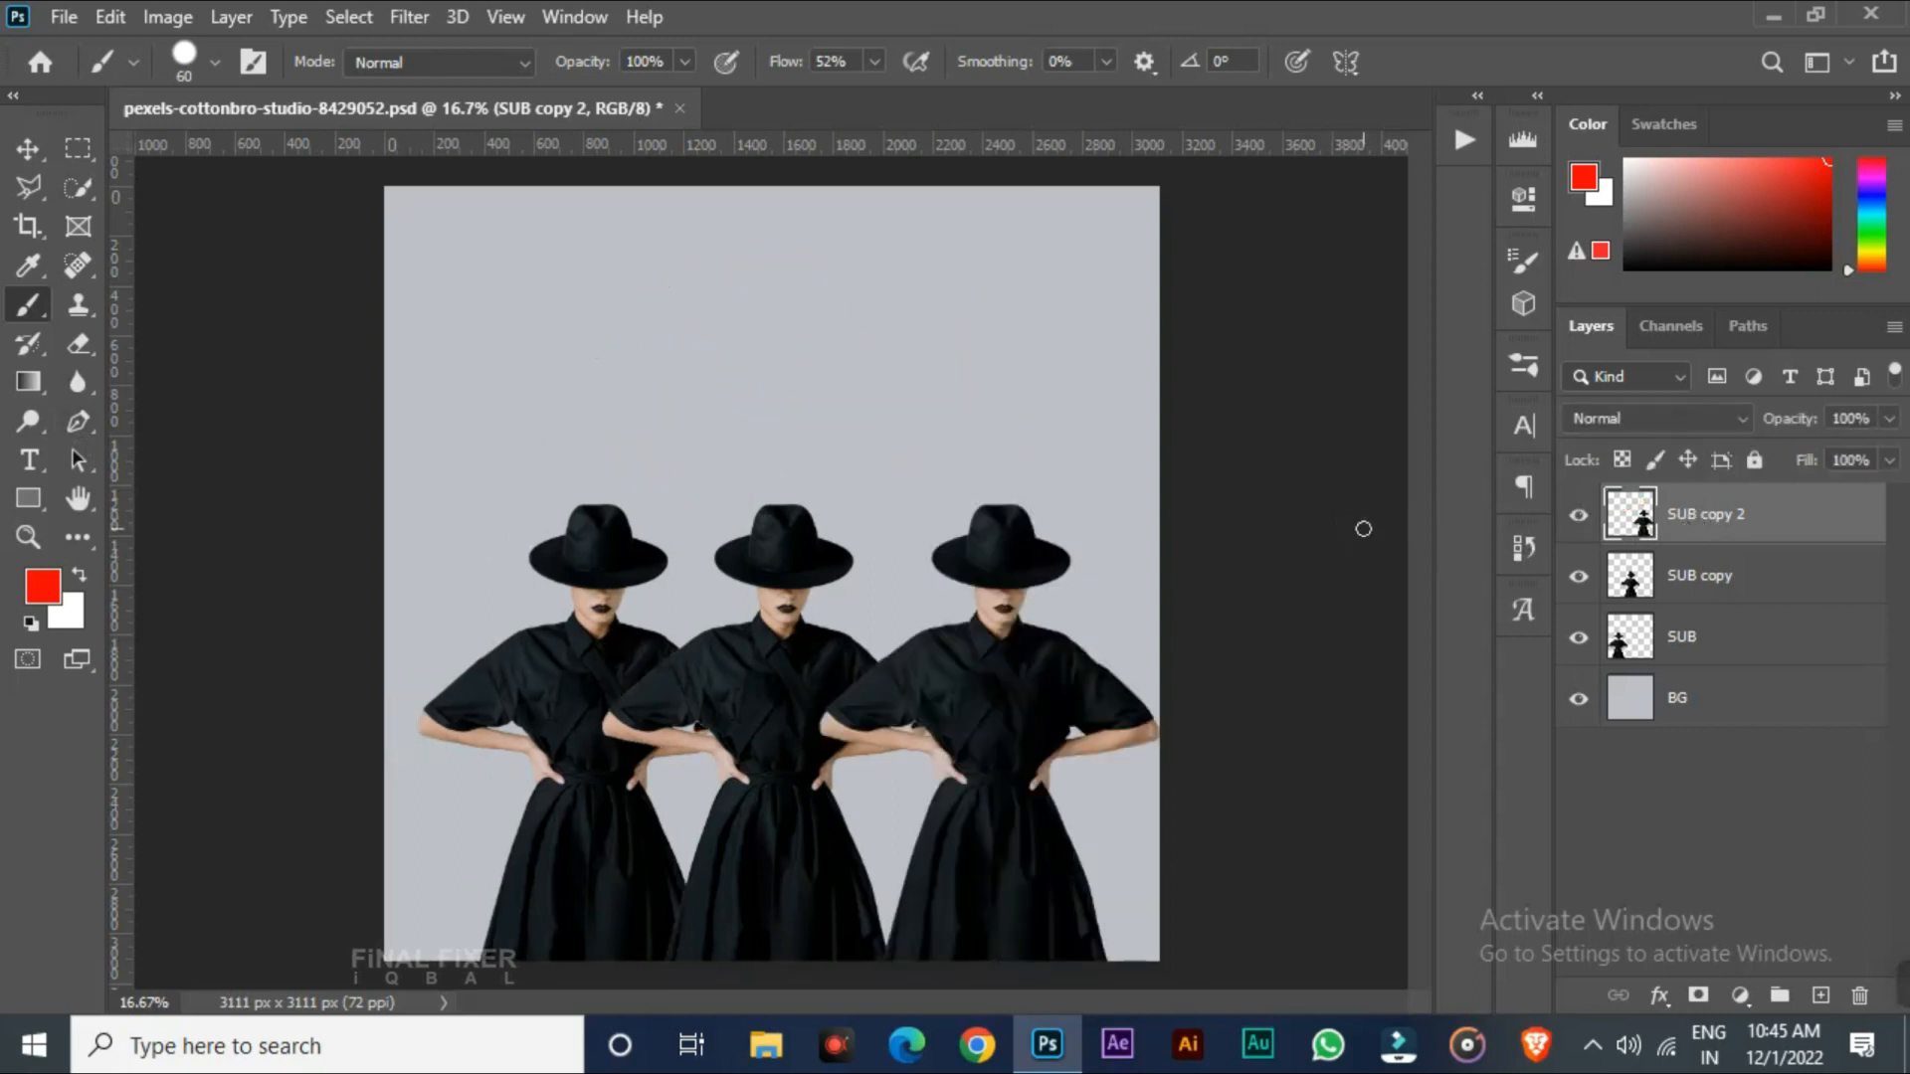
key("ctrl+shift+z")
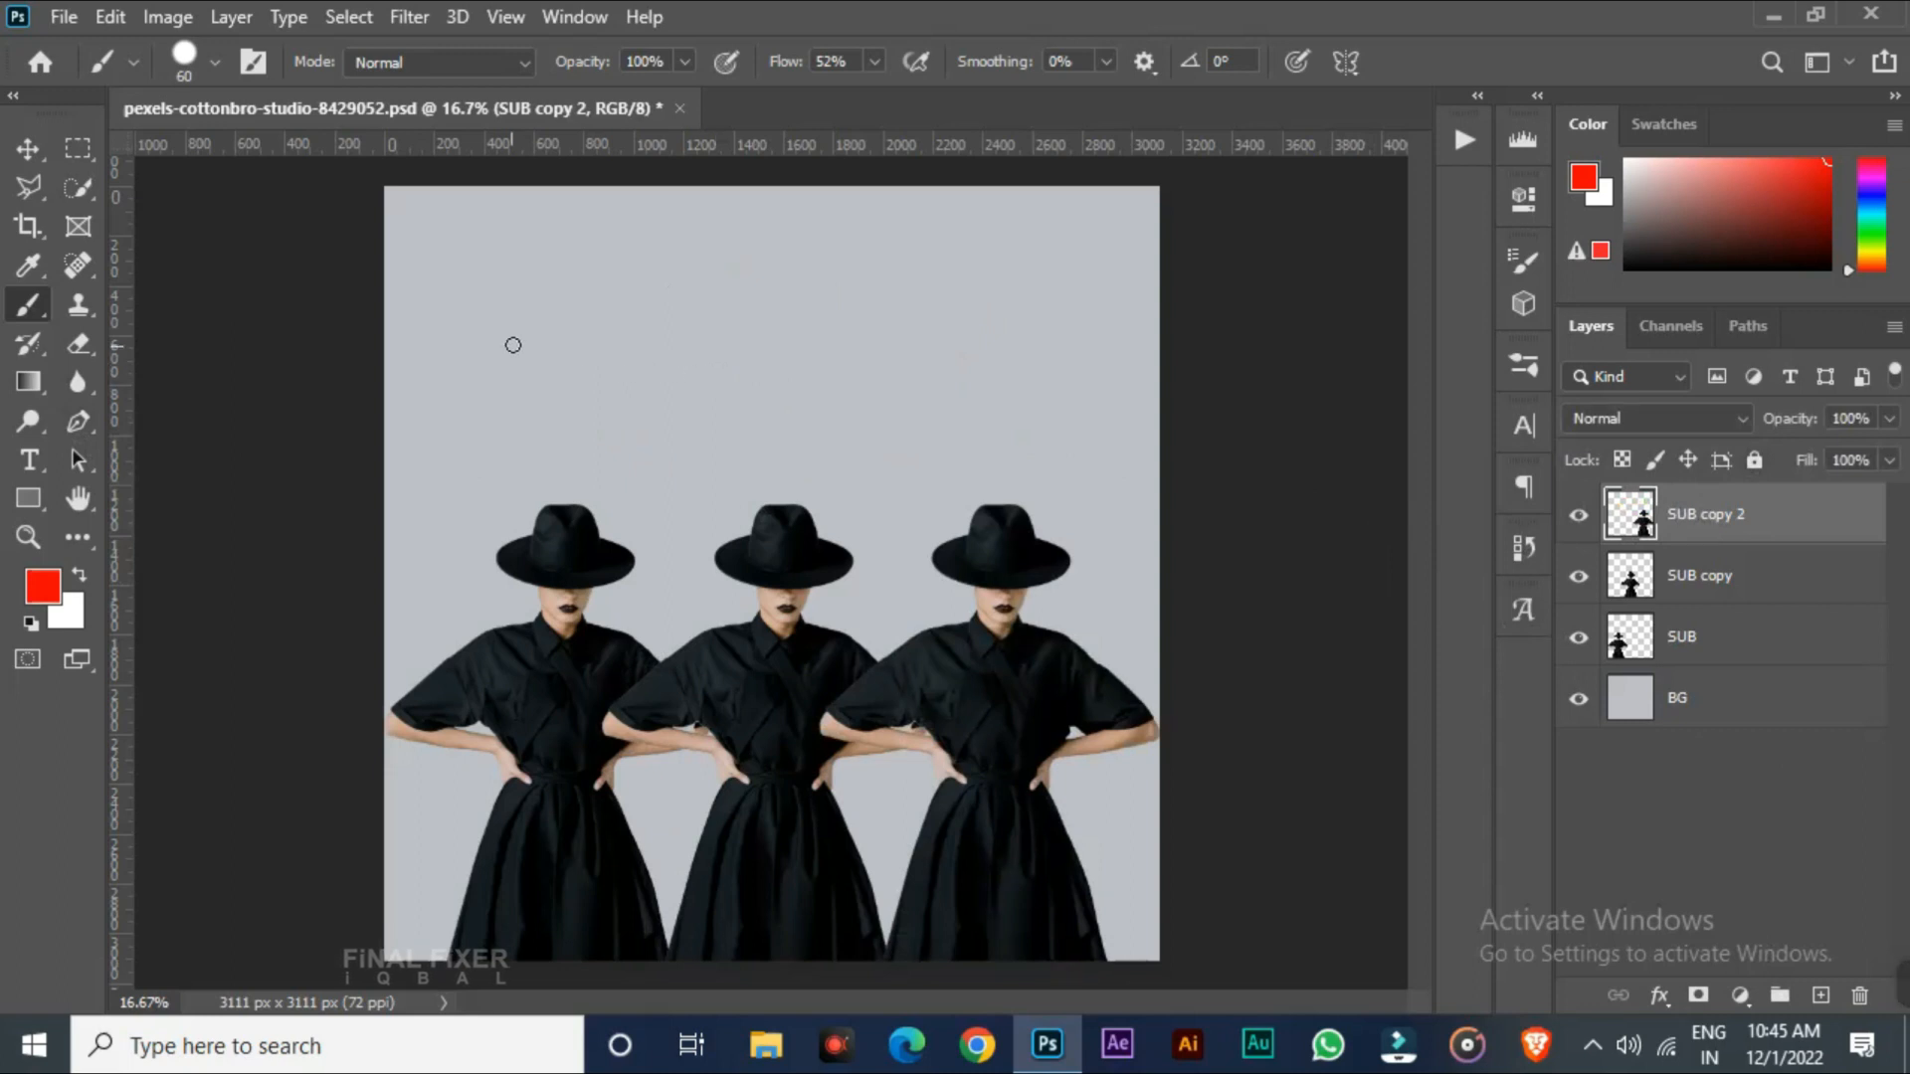
Paint two more brush strokes and undo them
left_click_drag(453, 317, 562, 410)
mouse_move(627, 321)
left_mouse_down()
mouse_move(648, 428)
mouse_move(682, 467)
left_mouse_up()
key("ctrl+z")
key("ctrl+z")
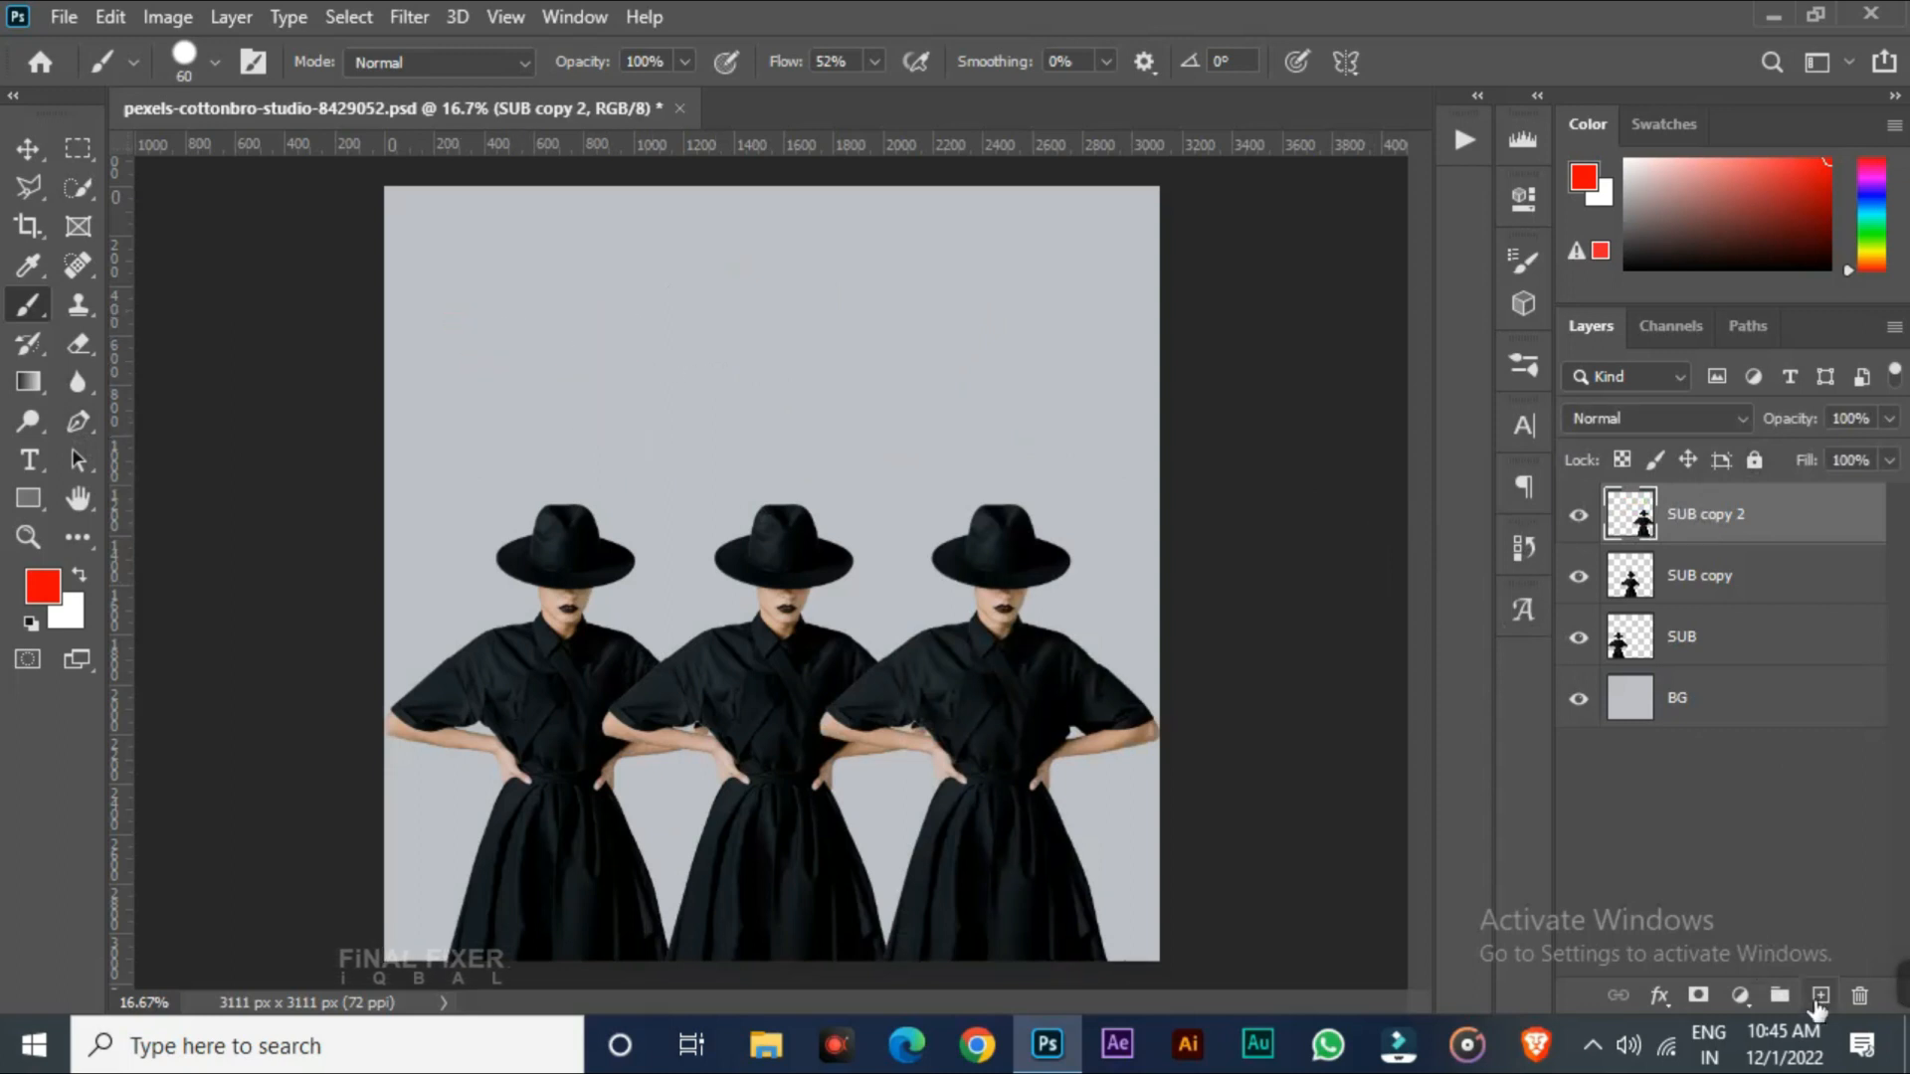
Create a new layer and paint straight horizontal stripes in several colours across the figures
left_click(1821, 996)
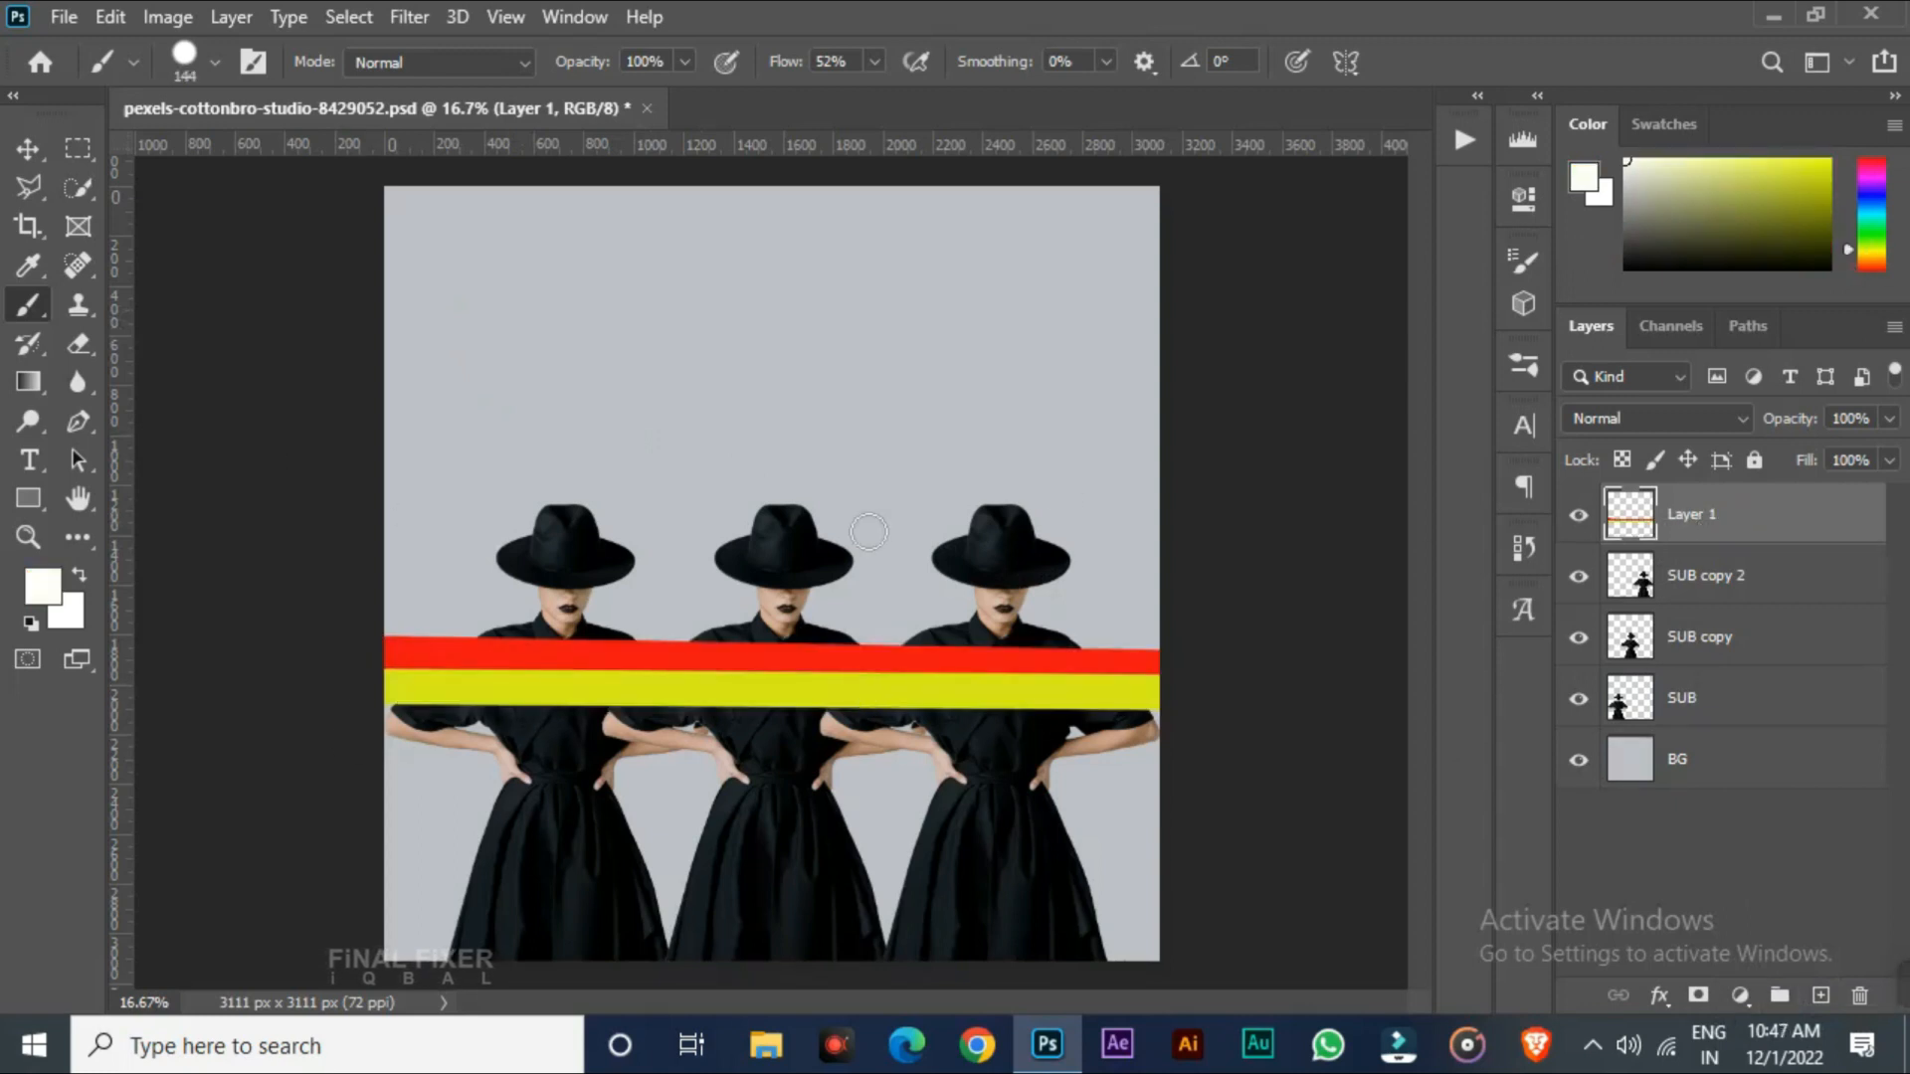
left_click(386, 710)
left_click(1158, 728, "shift")
left_click(1626, 268)
left_click(386, 740)
left_click(1158, 743, "shift")
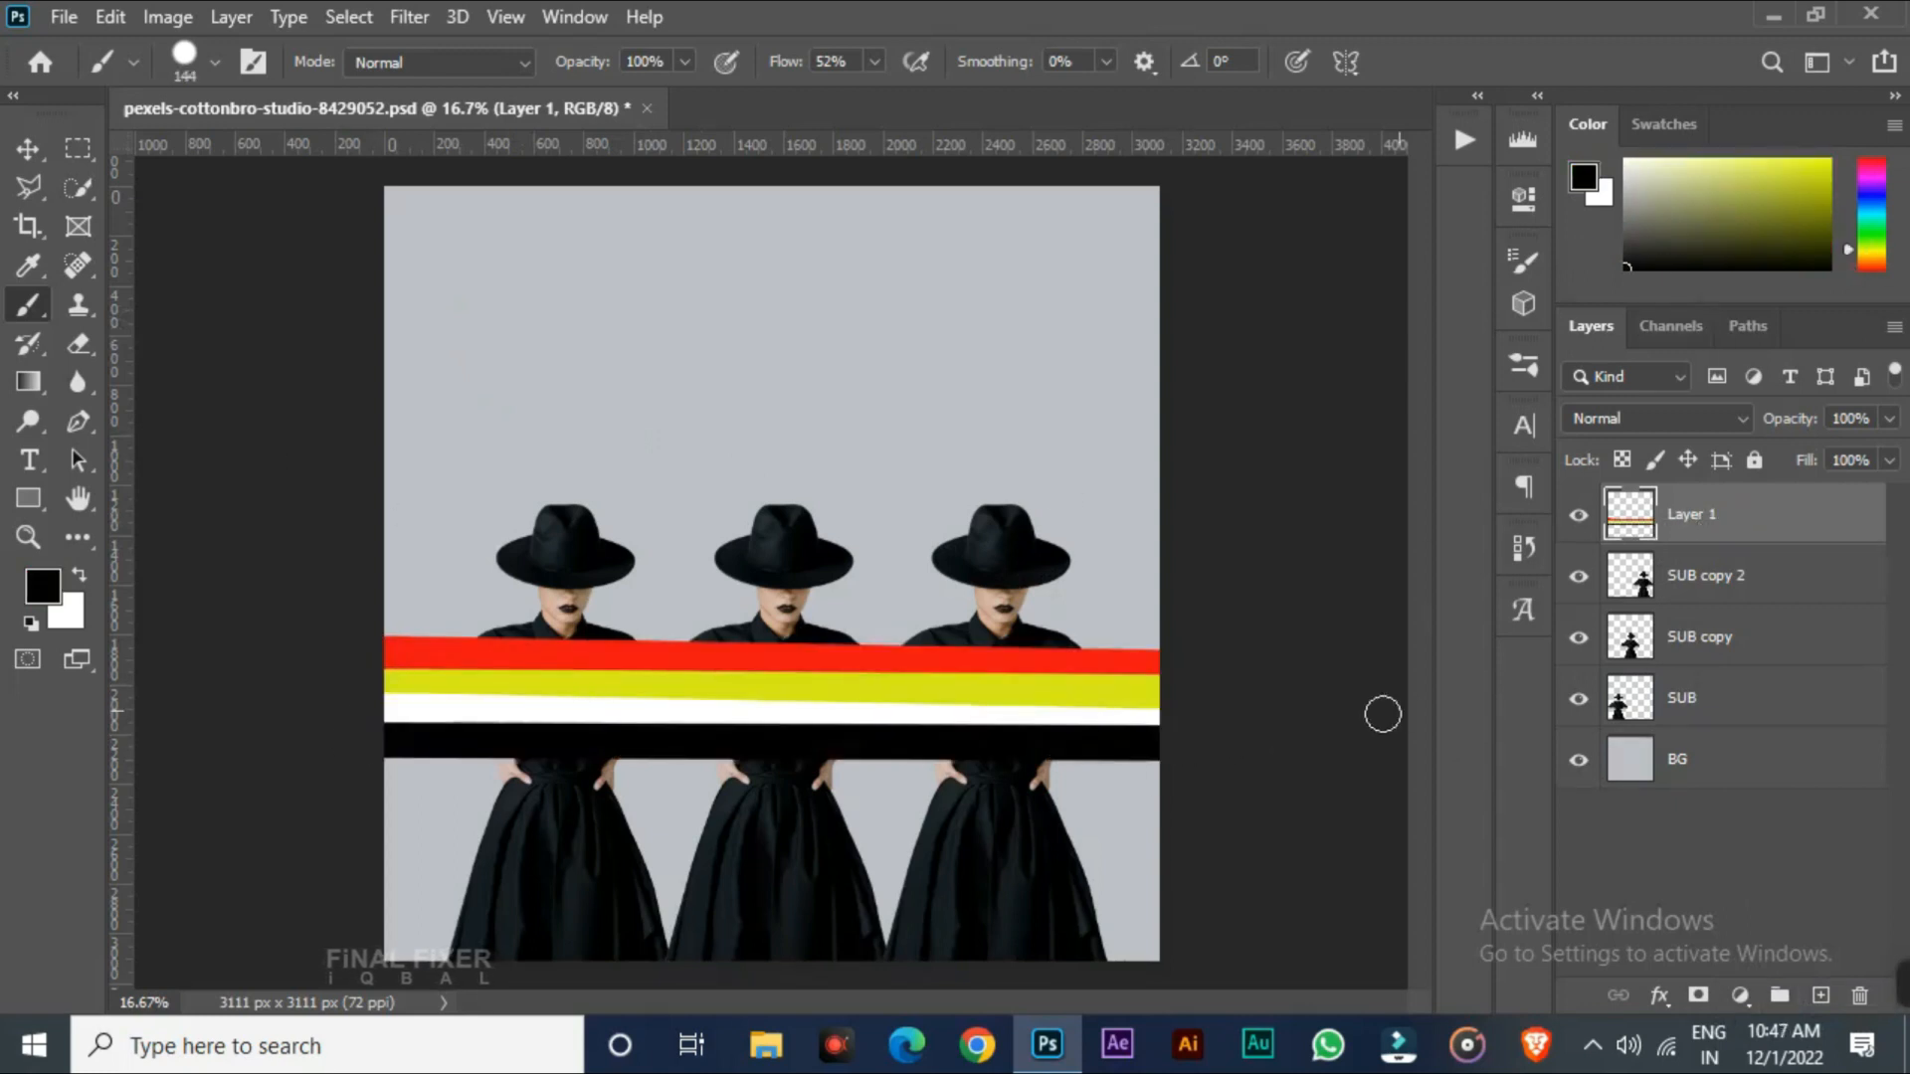
Pick a cyan colour and add another straight stripe above the existing stripes
left_click(1872, 209)
left_click(386, 627)
left_click(1144, 634, "shift")
left_click(1829, 161)
key("ctrl+z")
key("ctrl+z")
left_click(370, 627)
left_click(1190, 636, "shift")
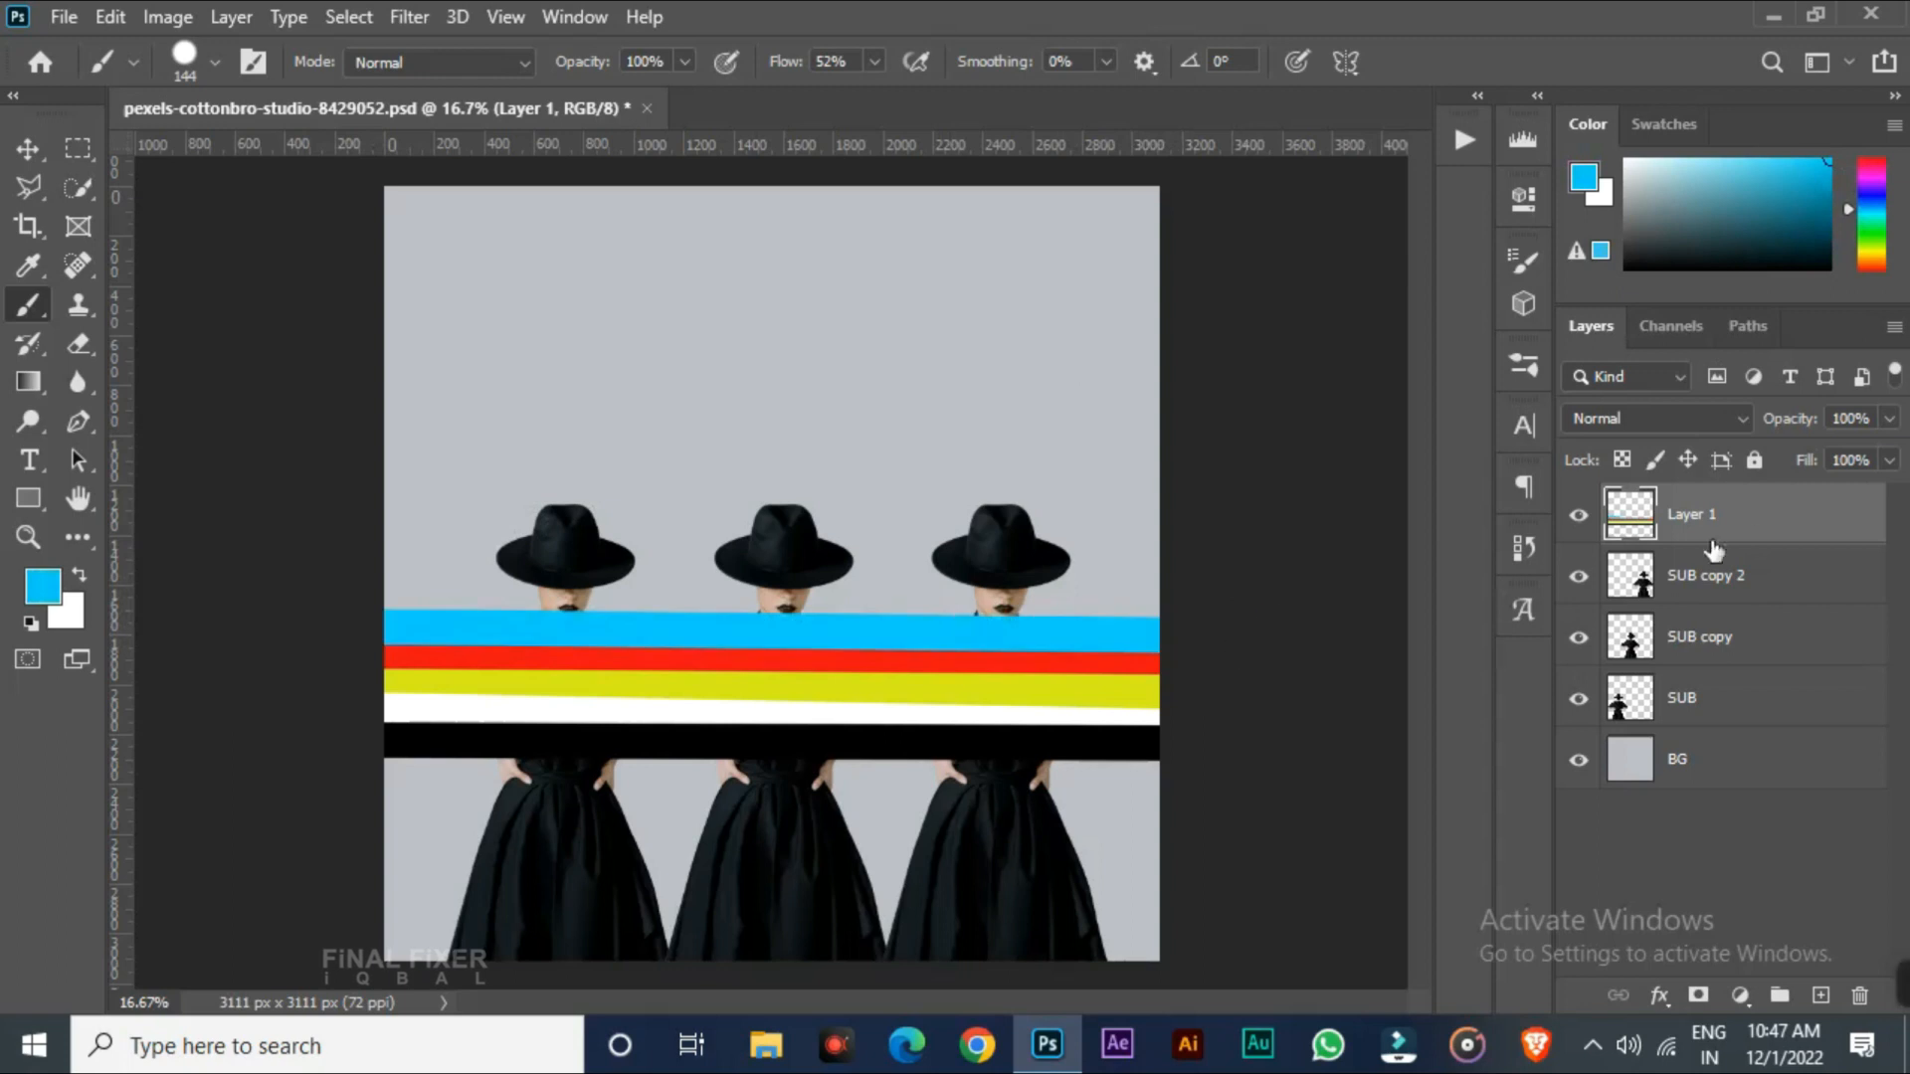
Move the stripes layer down with Free Transform, then undo the move
key("ctrl+t")
left_click_drag(1020, 674, 1072, 755)
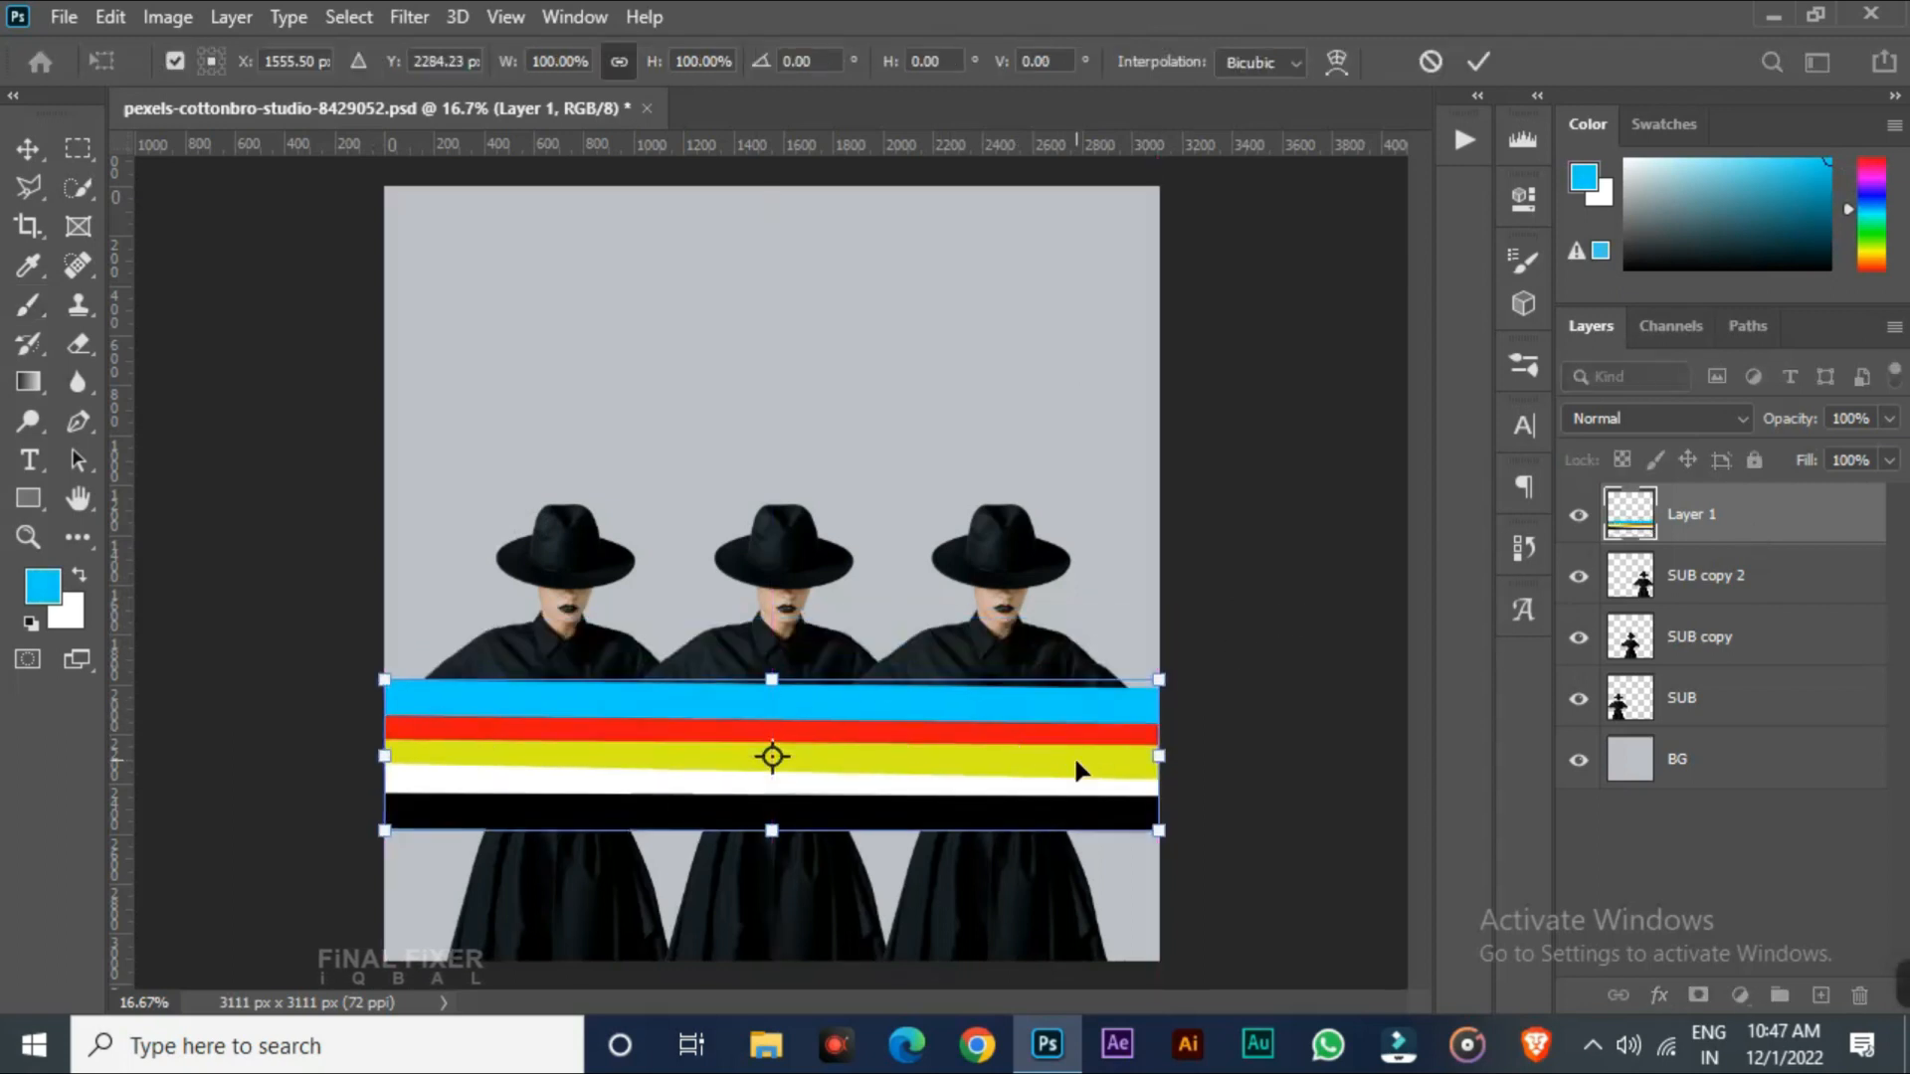
key("b")
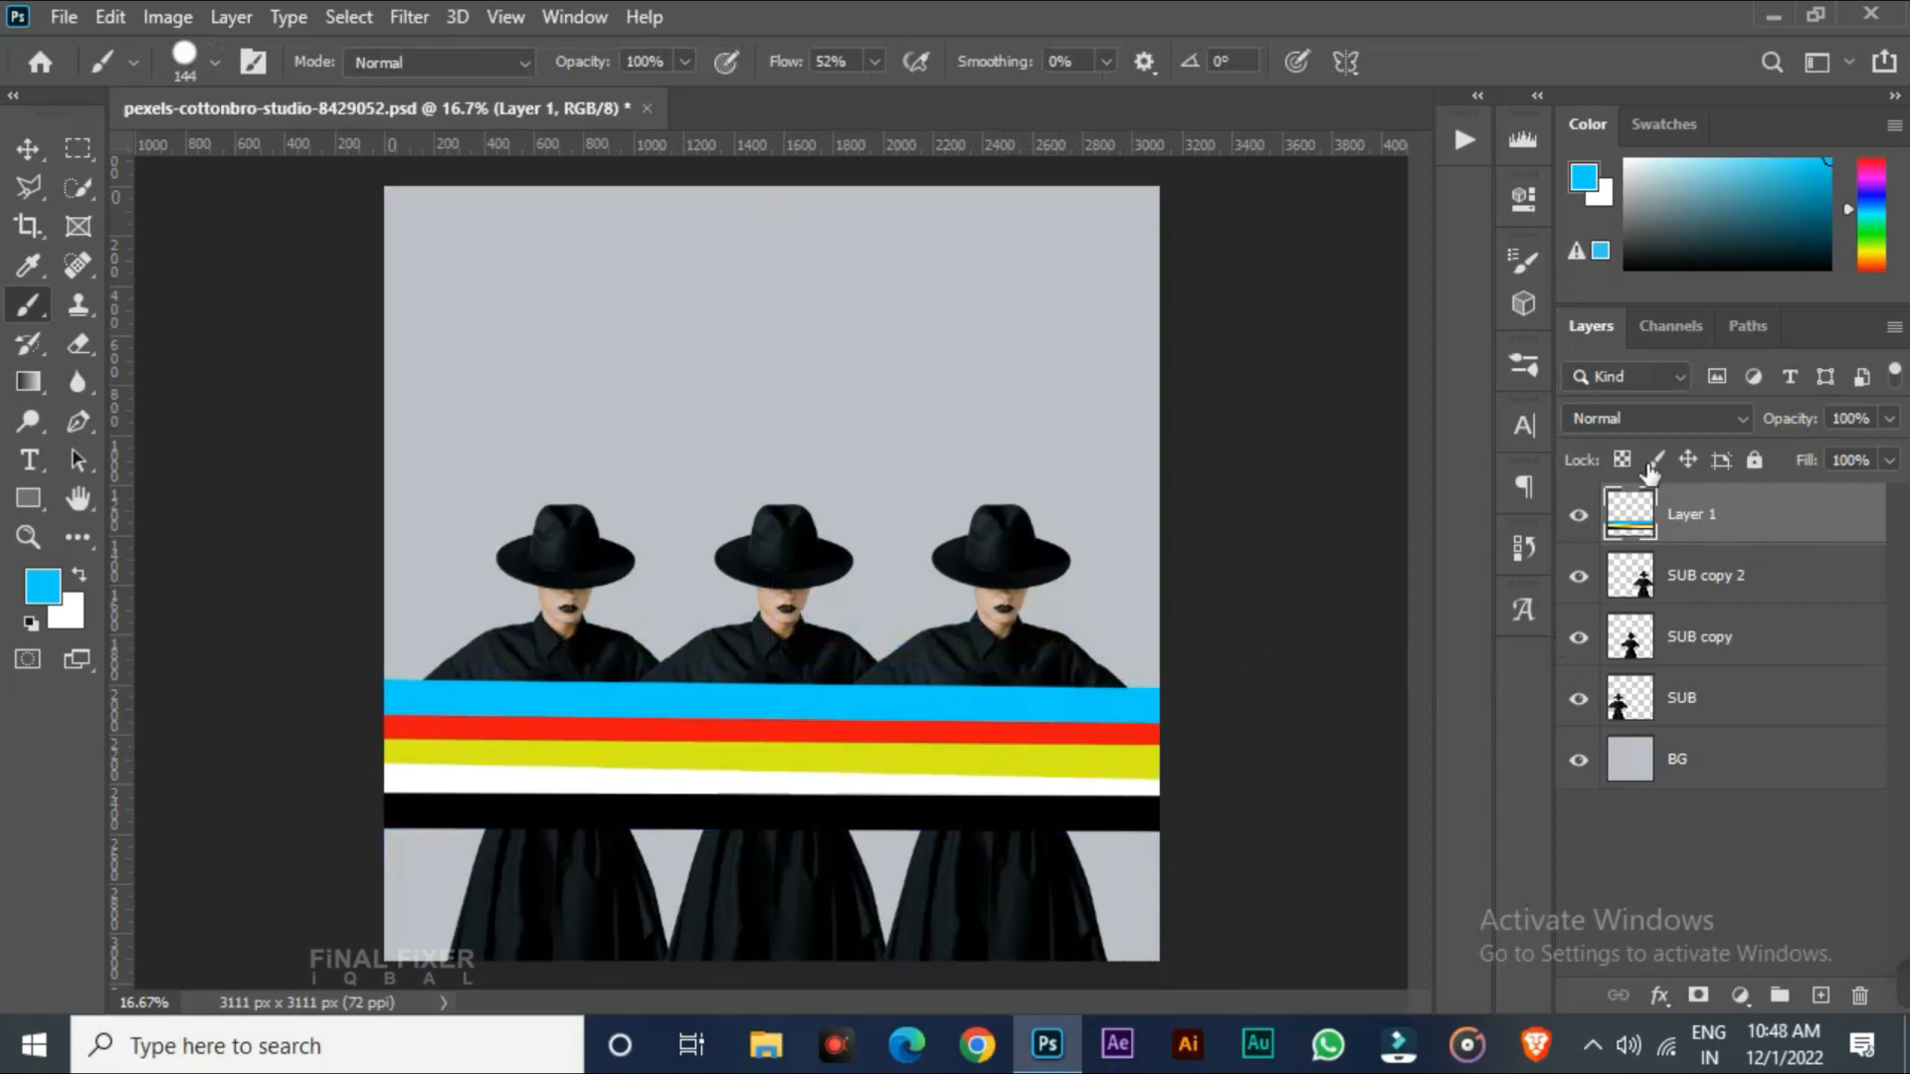
key("ctrl+z")
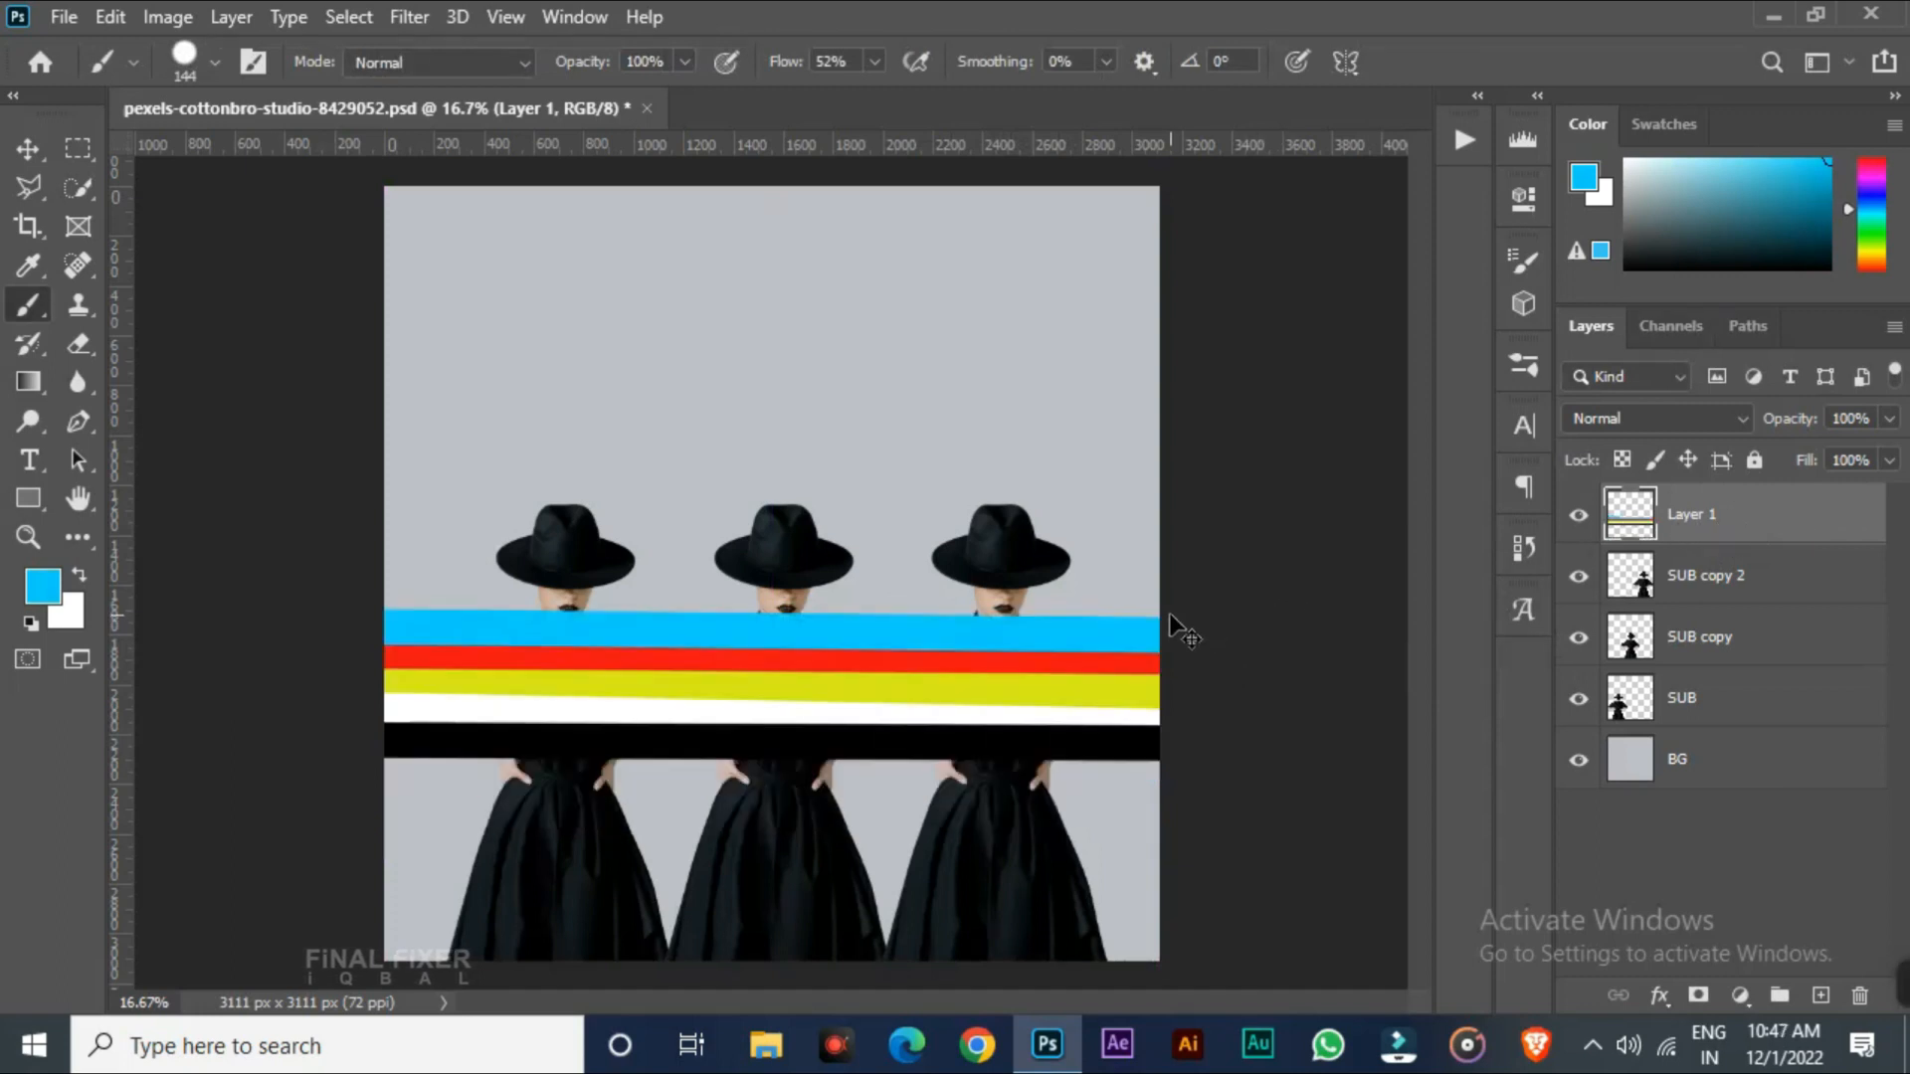
Move the stripes down over the figures' waists with Free Transform and set Layer 1's blend mode to Multiply
key("ctrl+t")
left_click_drag(1015, 674, 1076, 764)
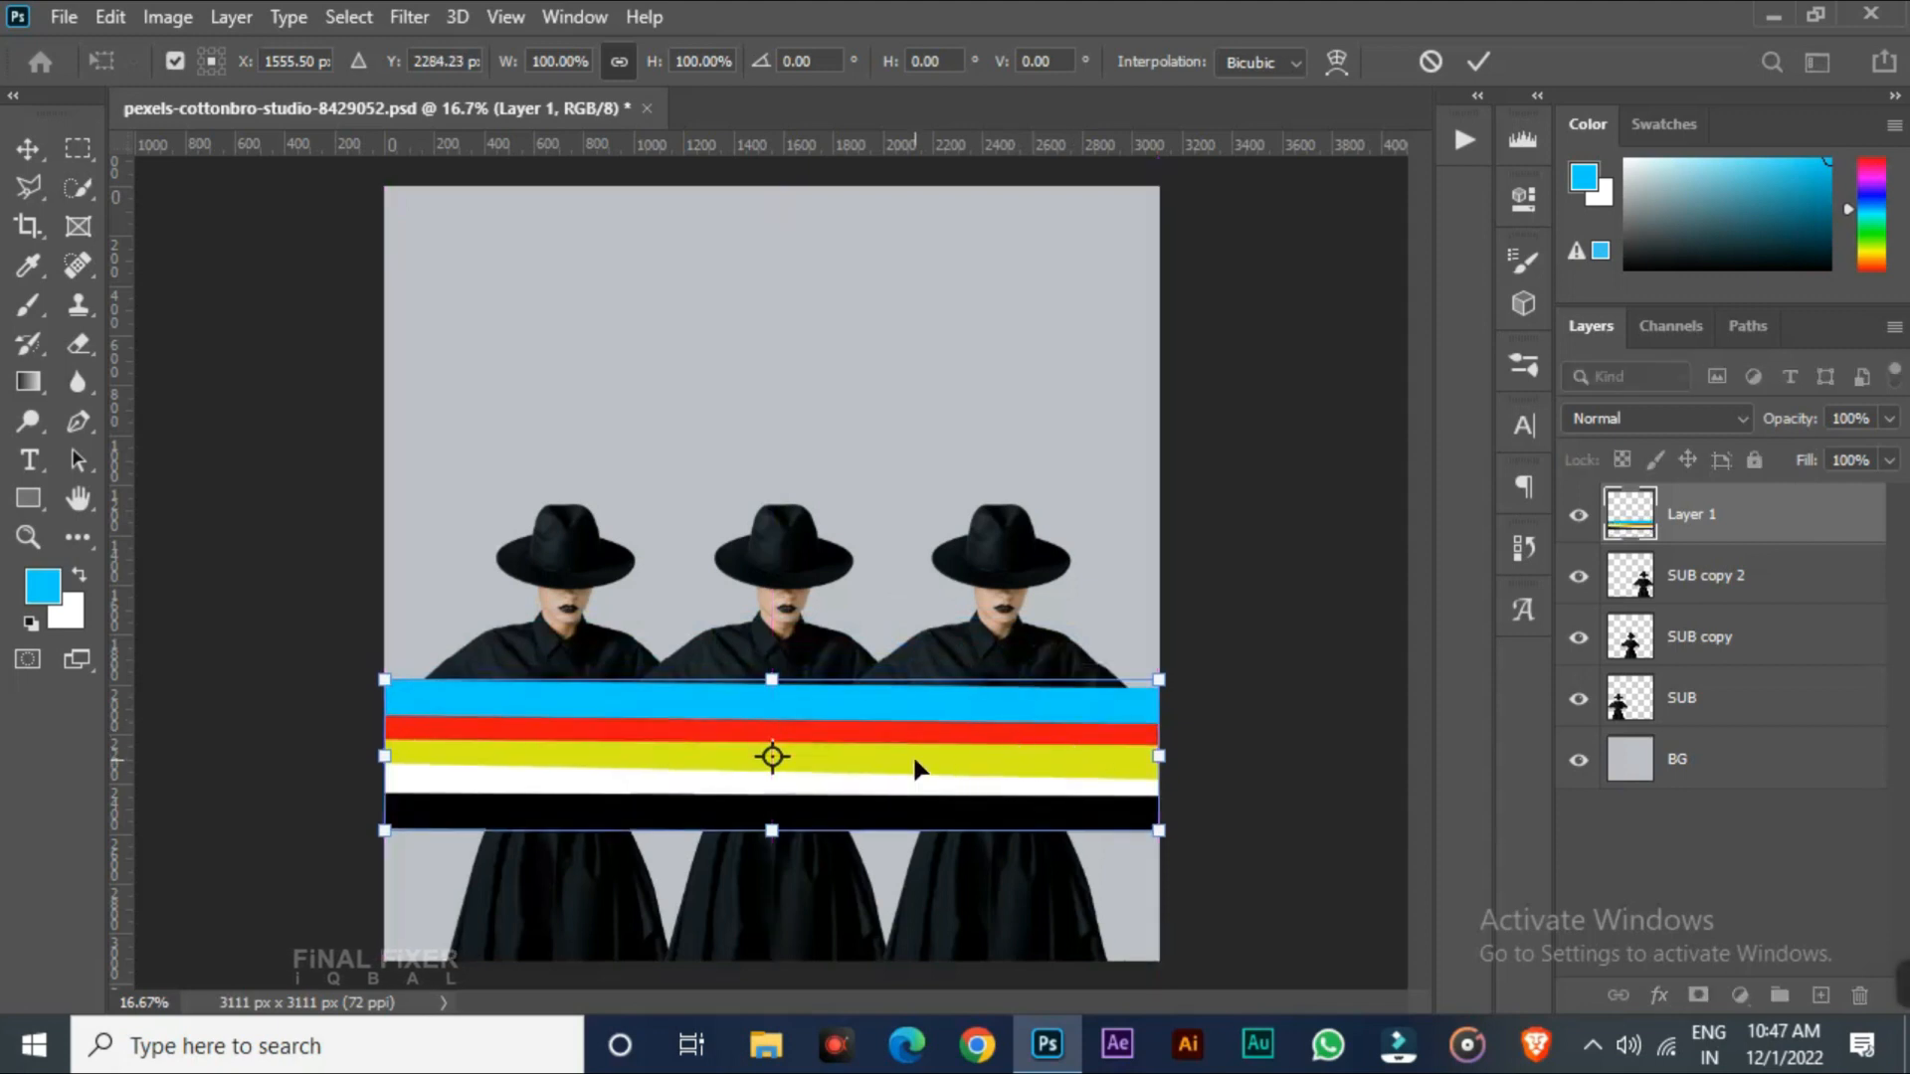
key("b")
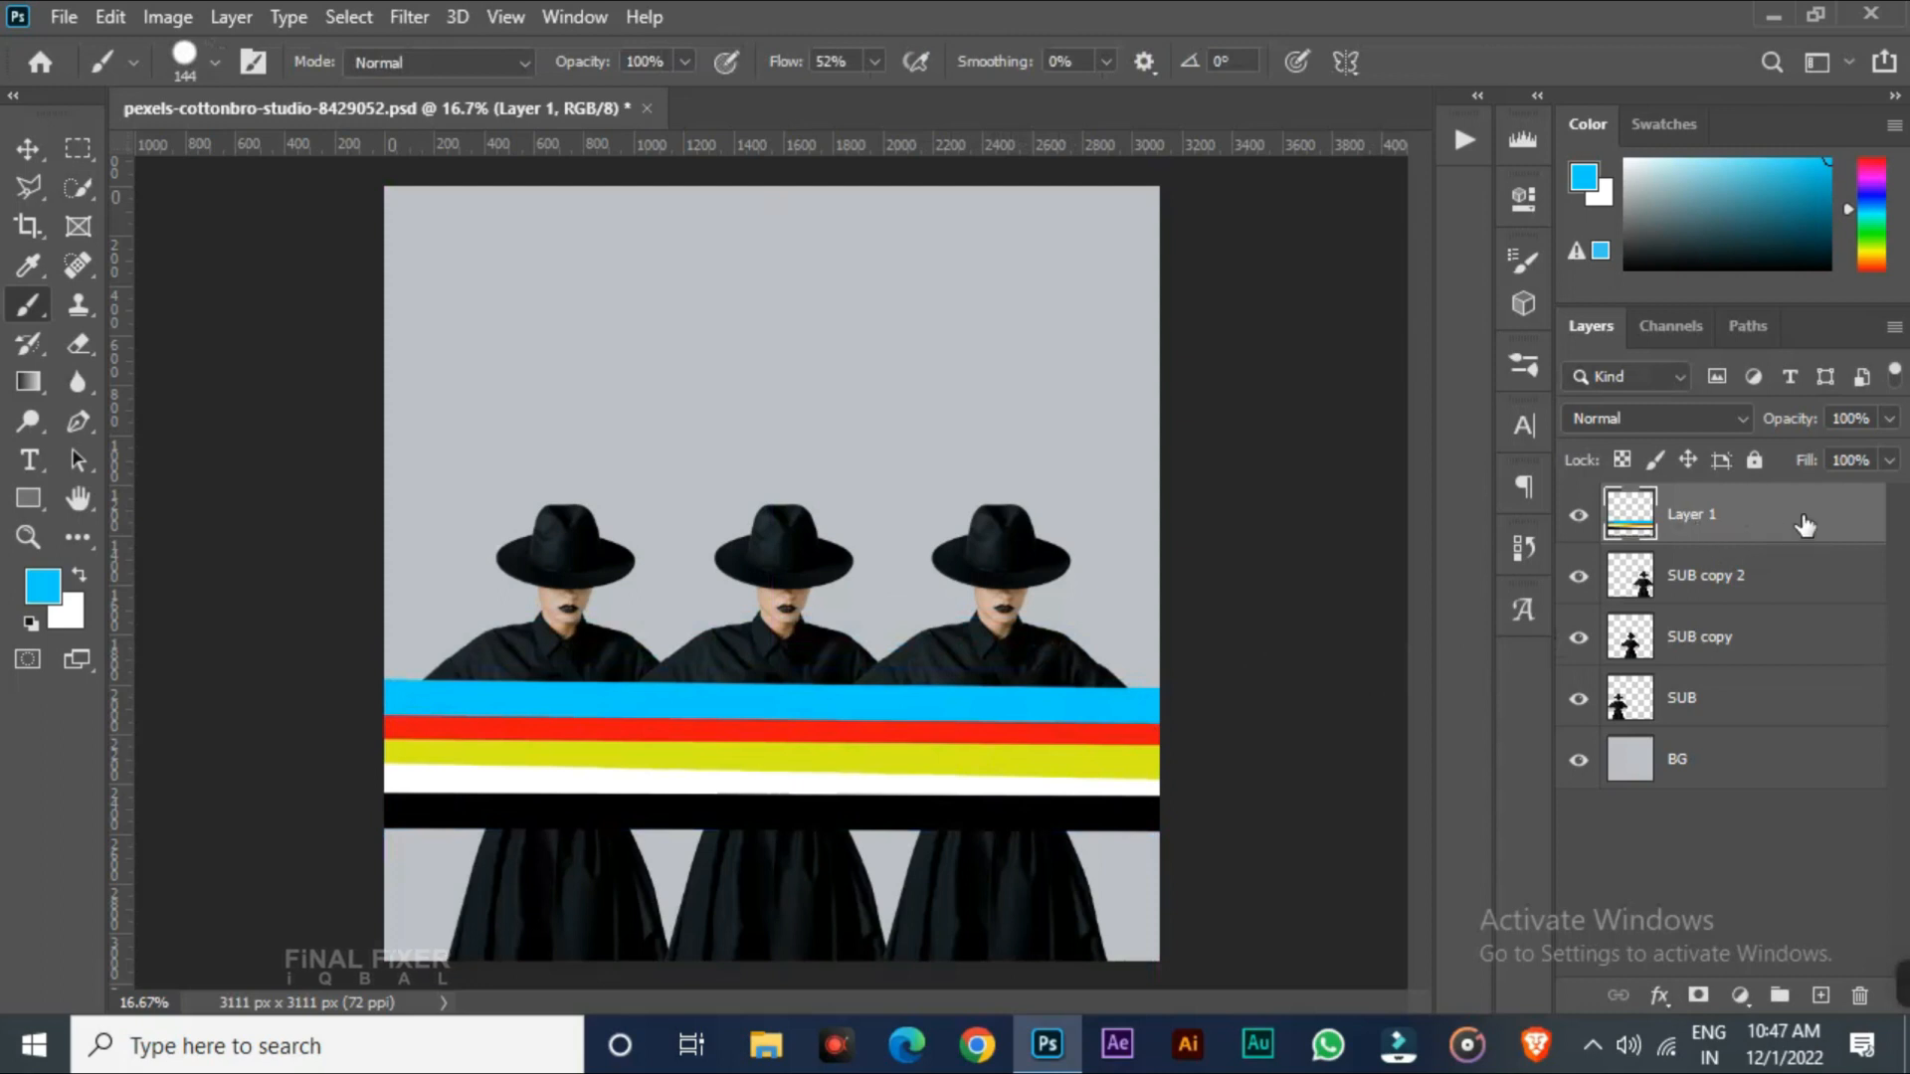
left_click(1590, 419)
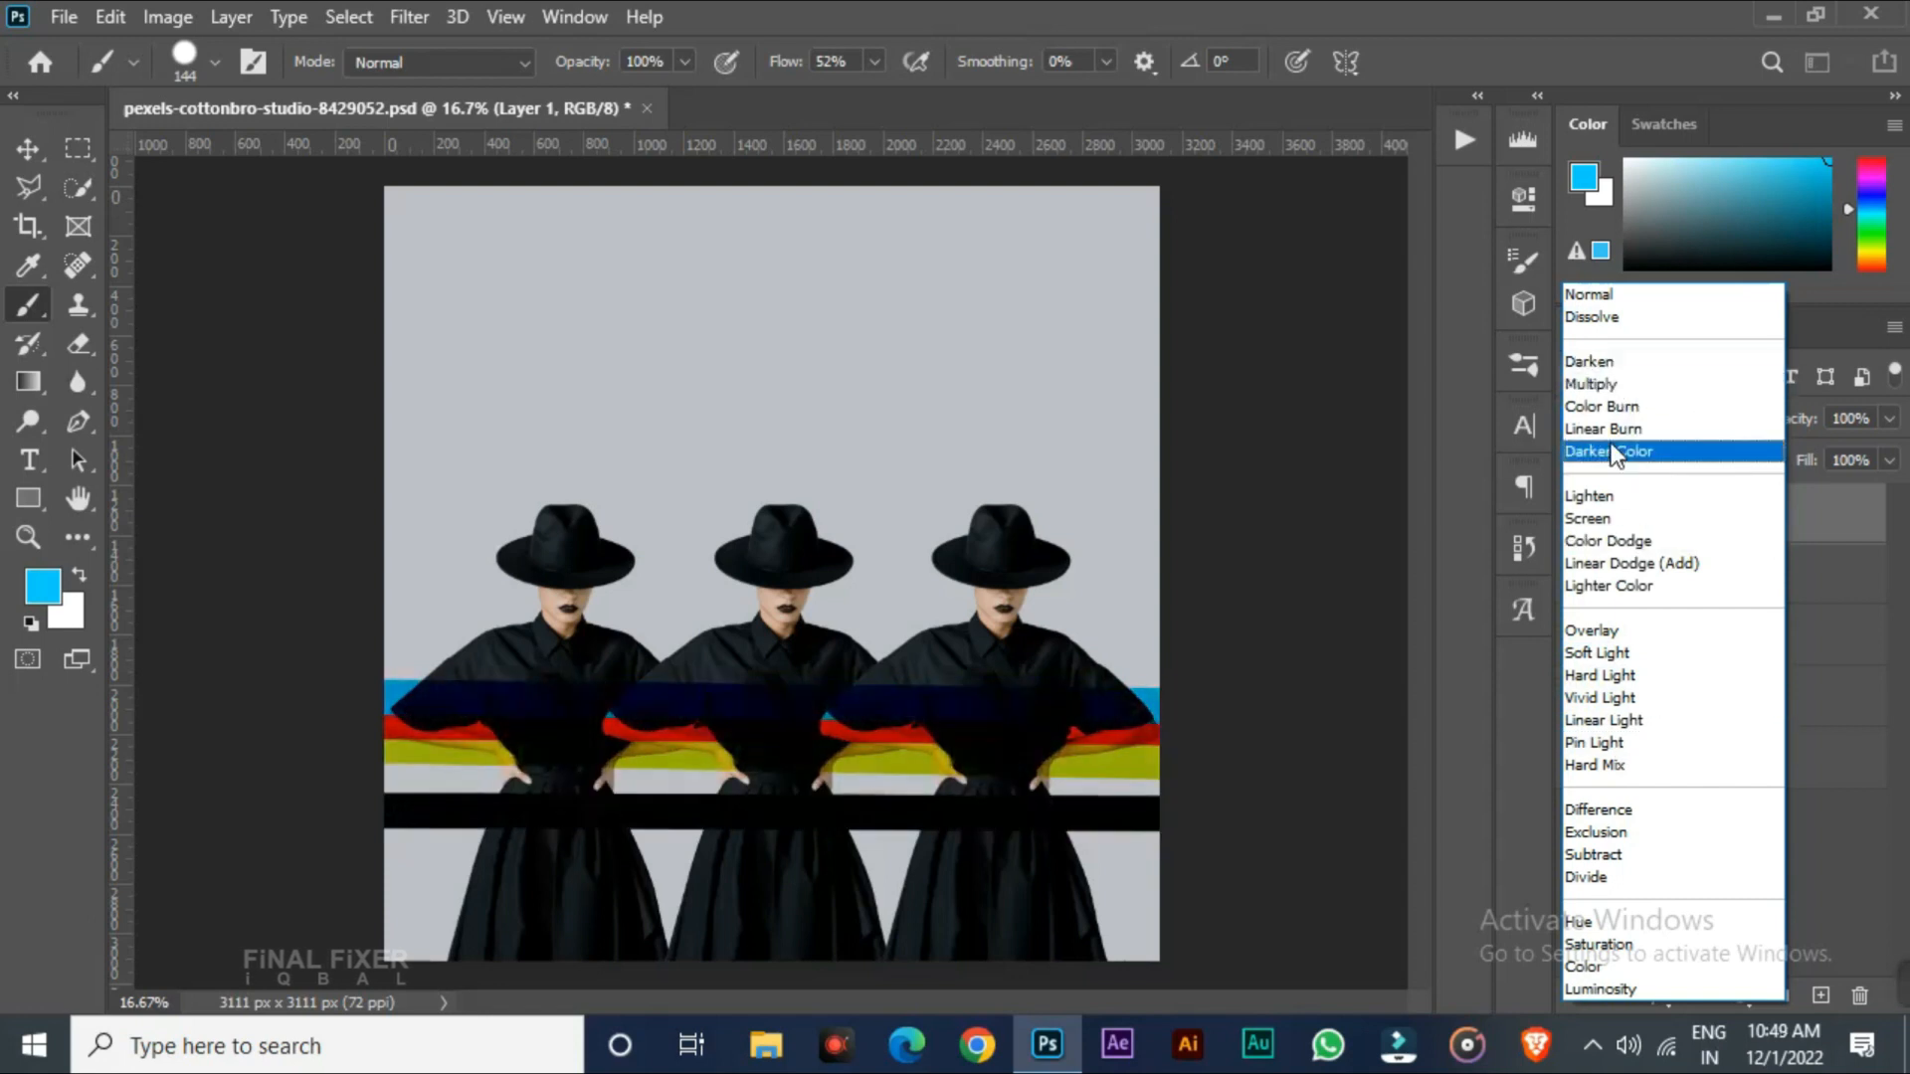
left_click(1592, 384)
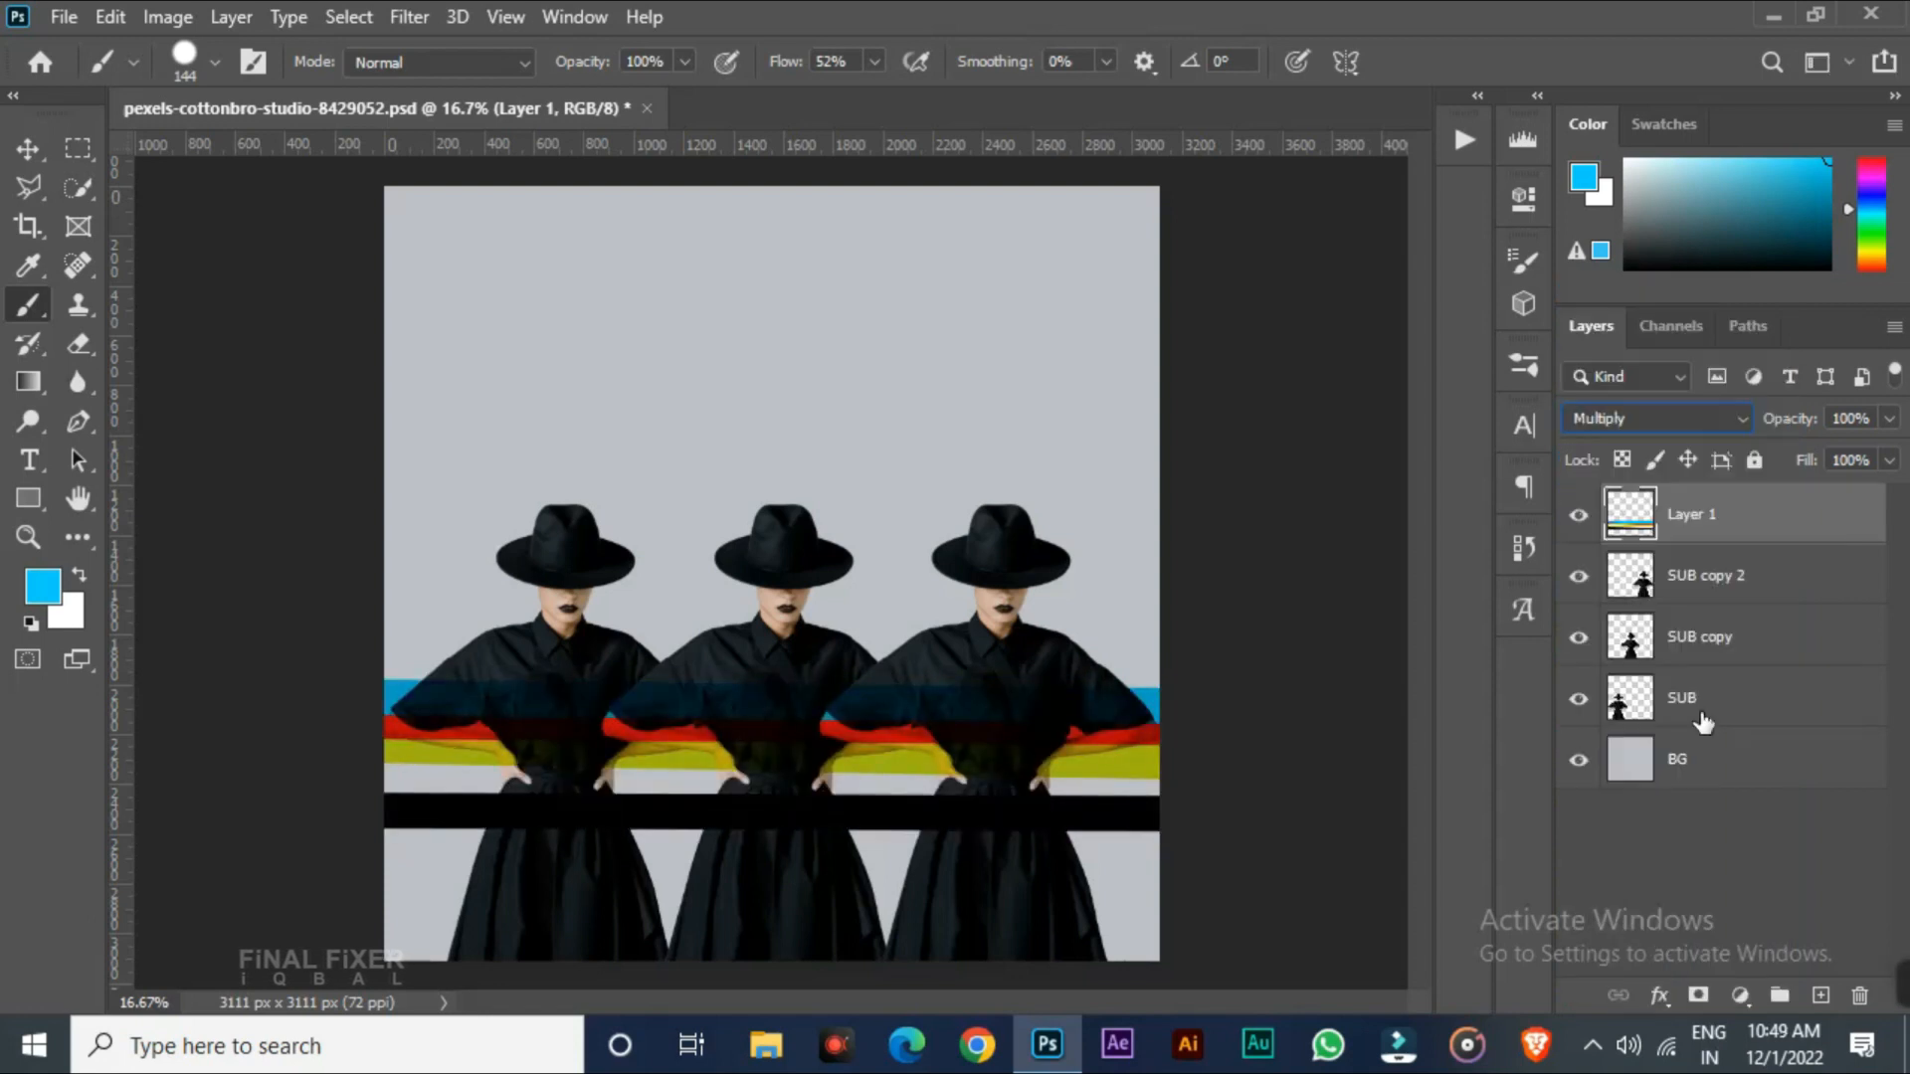